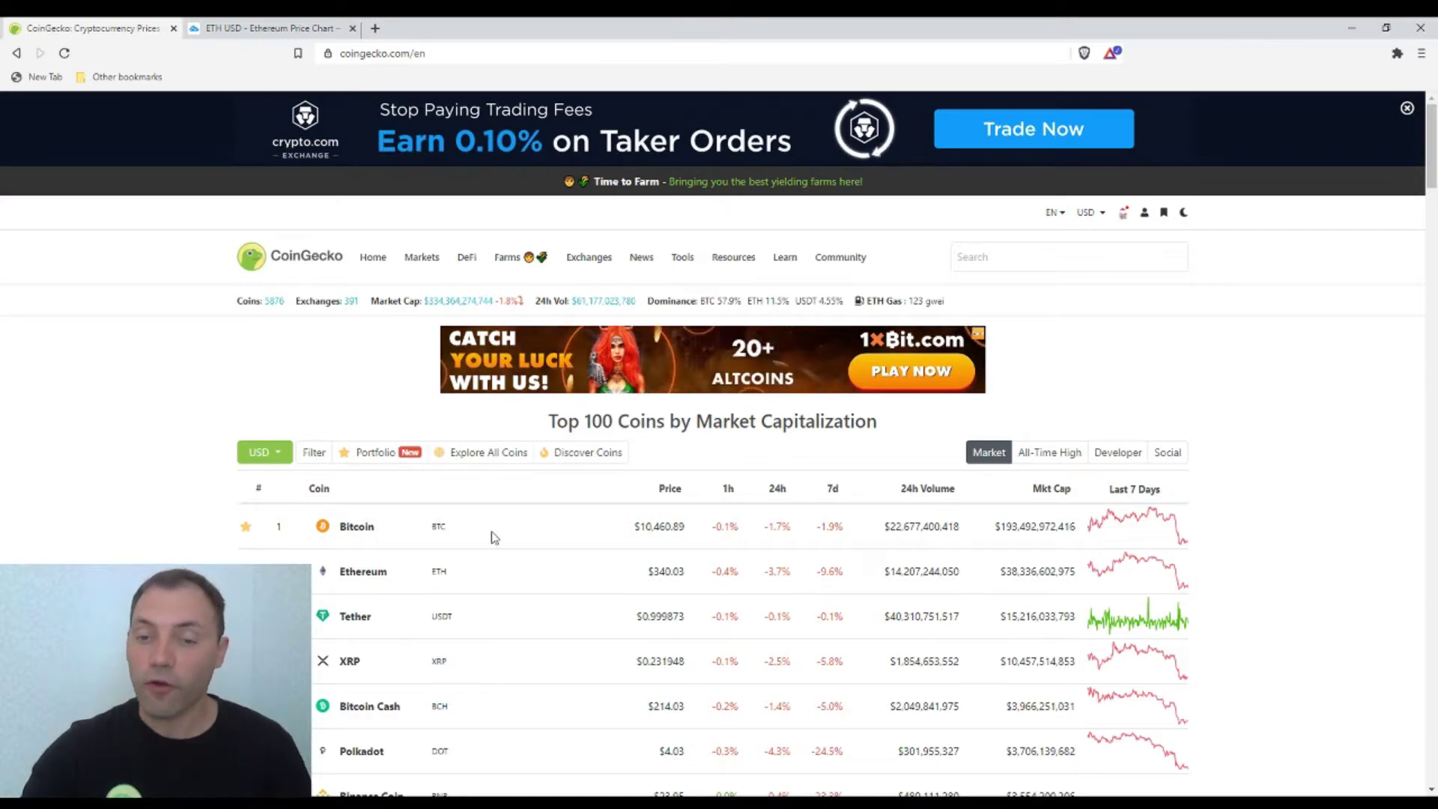
Go to the Ethereum price page and open the full-featured Coinbase ETHUSD daily chart.
{"action": "scroll", "coordinate": [1327, 424], "scroll_direction": "down", "scroll_amount": 4}
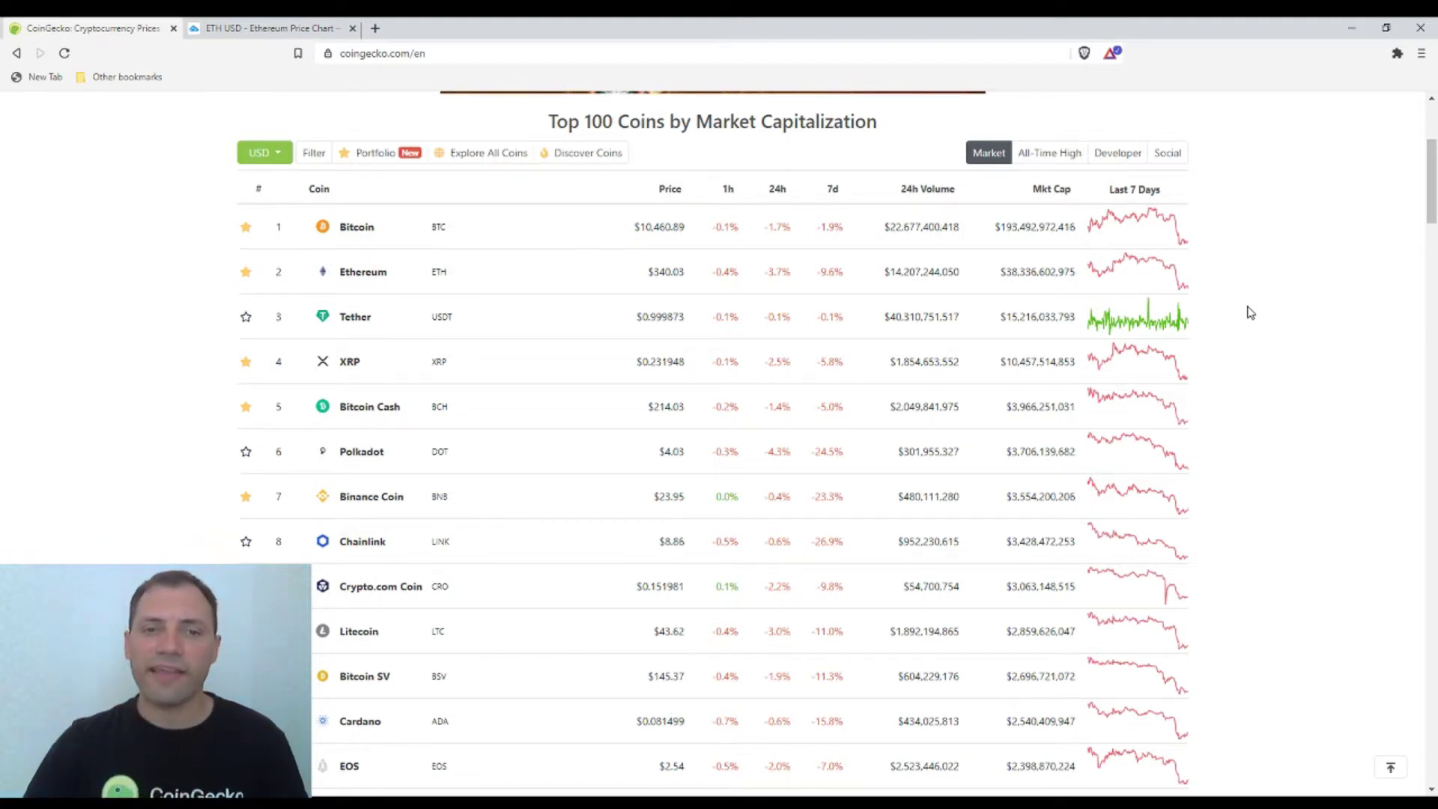
{"action": "scroll", "coordinate": [1249, 313], "scroll_direction": "up", "scroll_amount": 1}
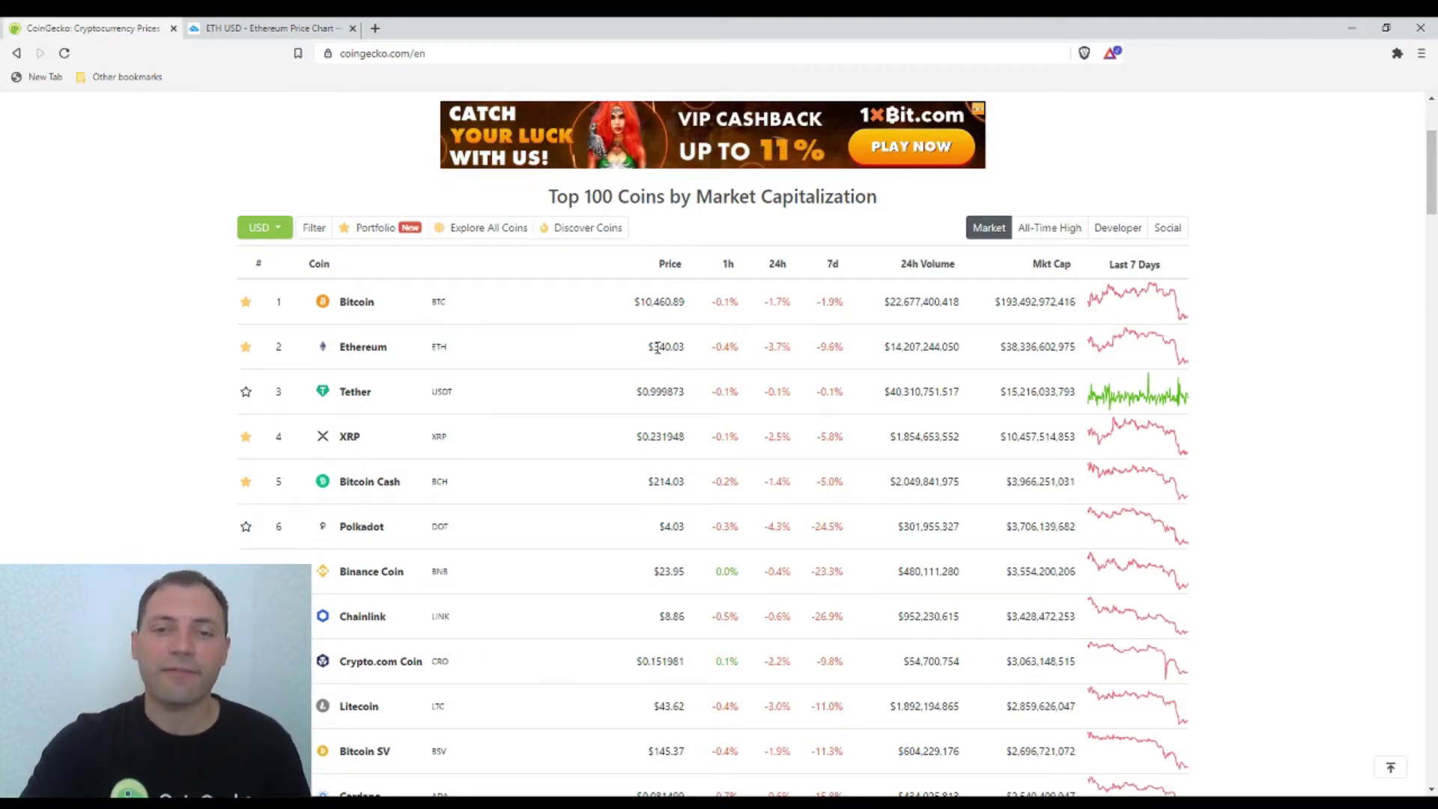
{"action": "left_click", "coordinate": [308, 28]}
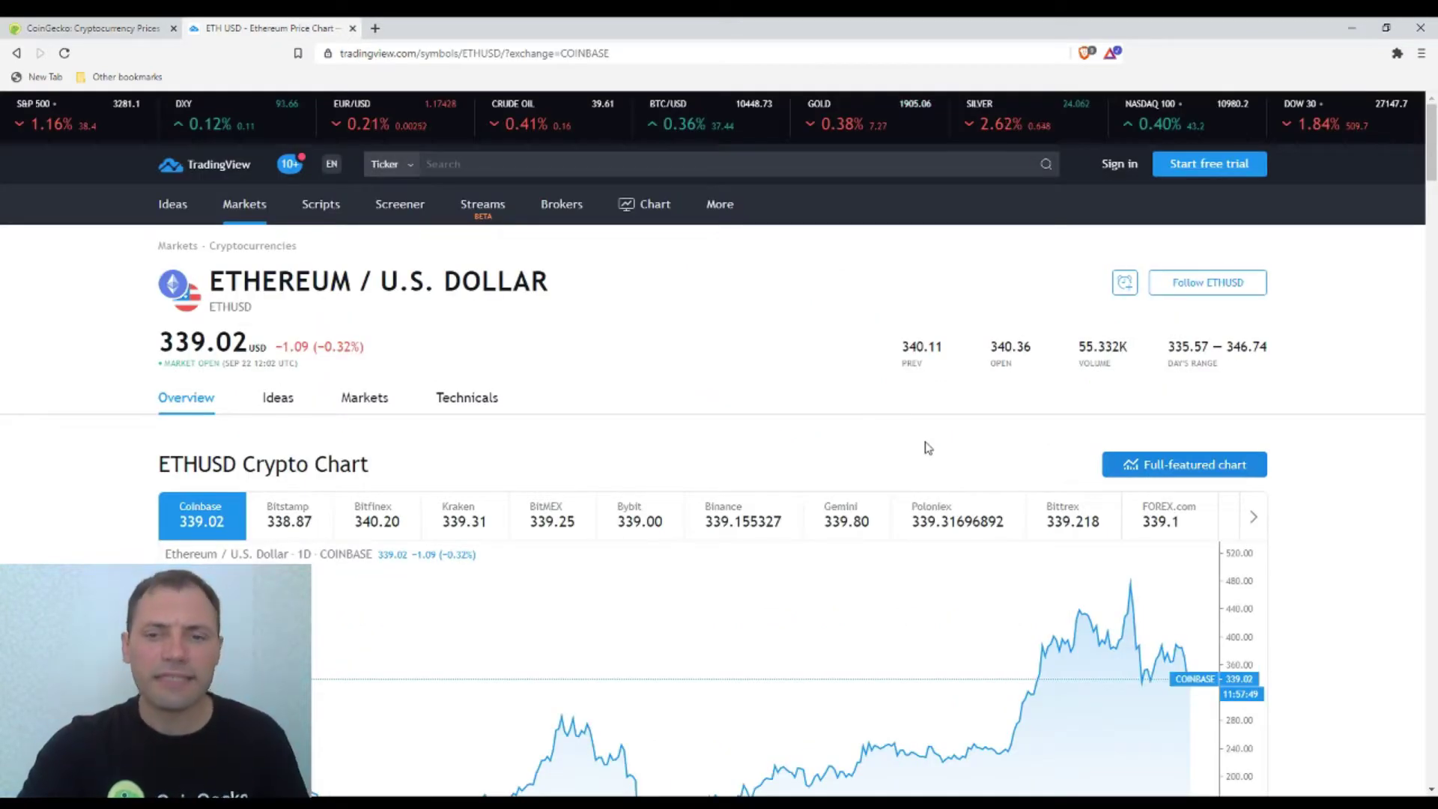
{"action": "scroll", "coordinate": [926, 453], "scroll_direction": "down", "scroll_amount": 3}
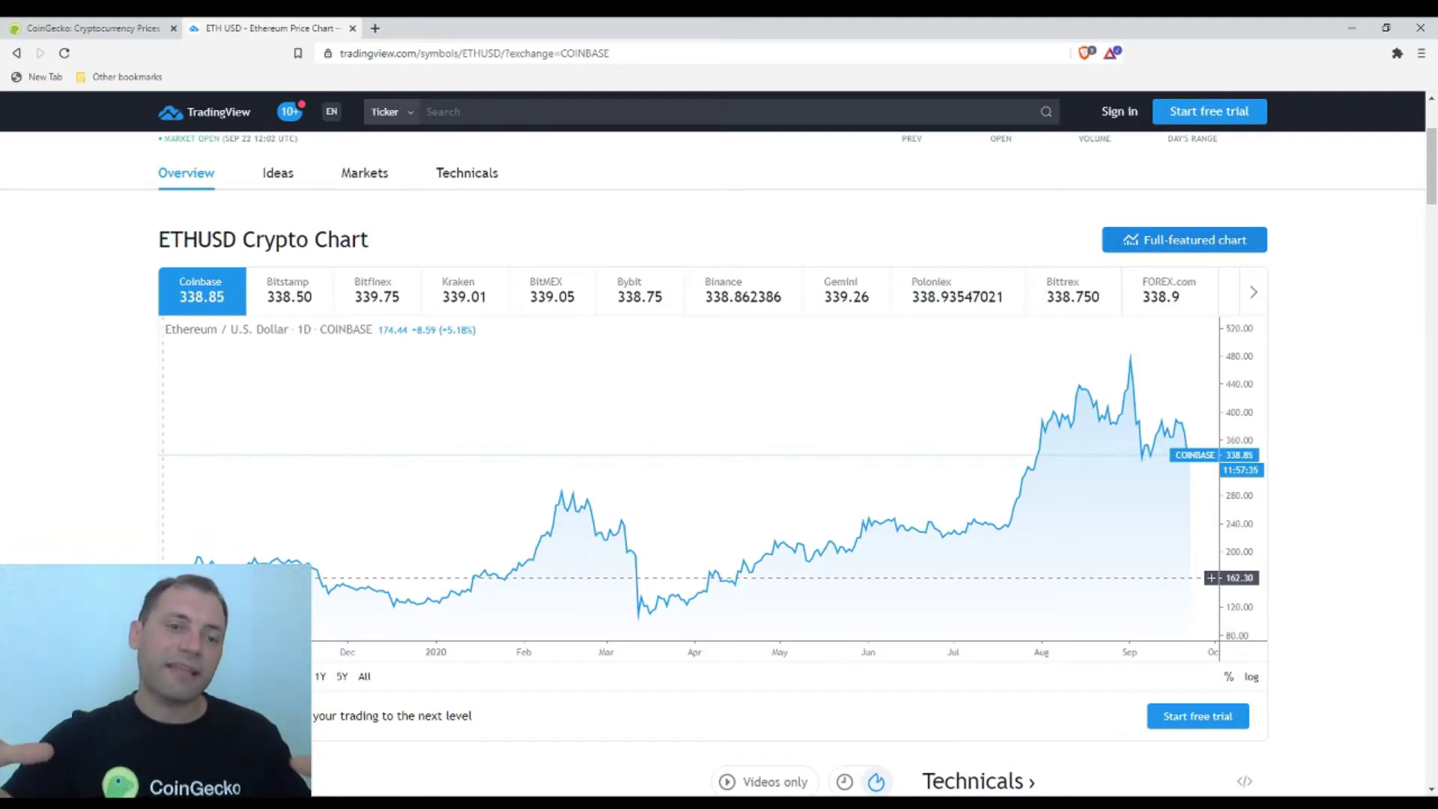
{"action": "scroll", "coordinate": [1212, 585], "scroll_direction": "down", "scroll_amount": 1}
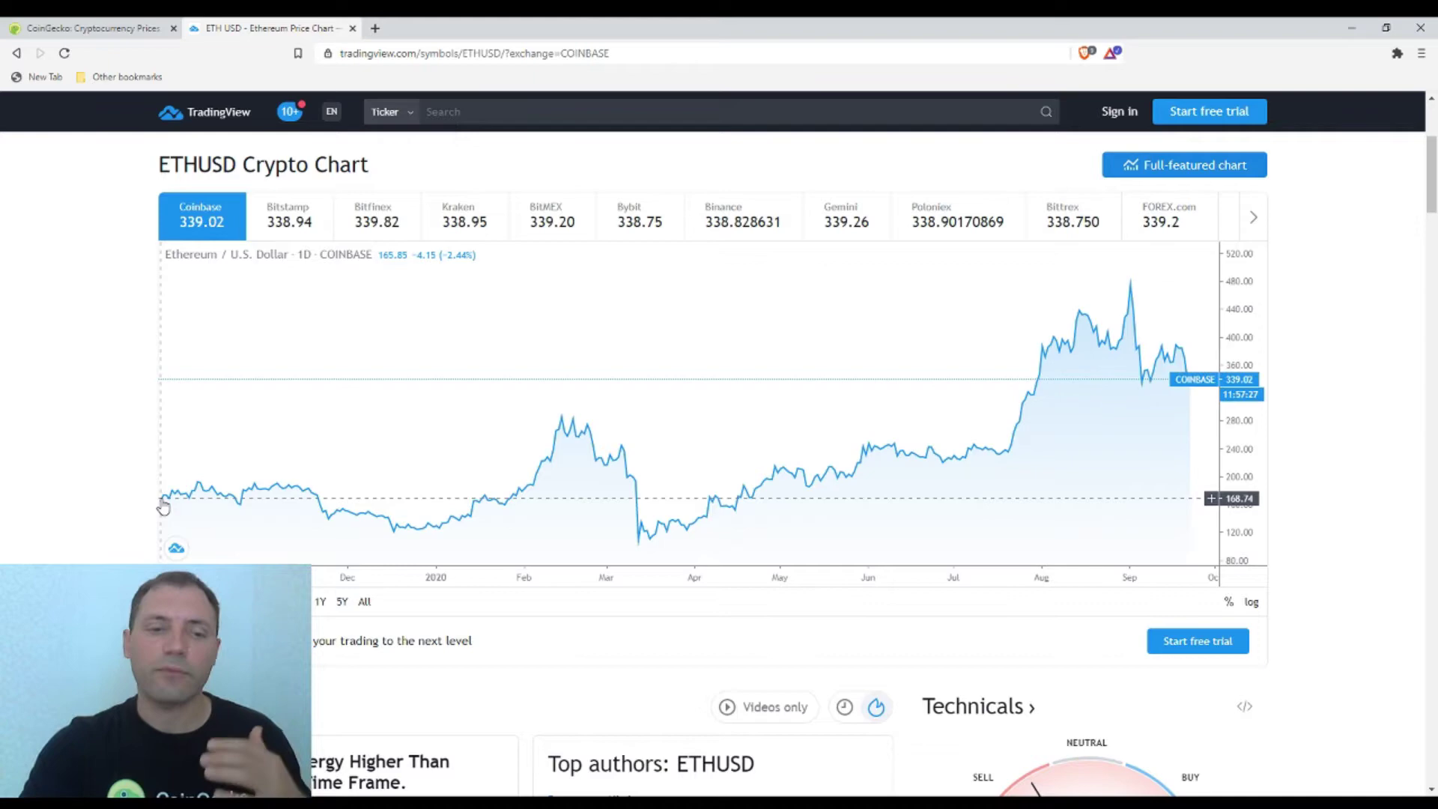
{"action": "scroll", "coordinate": [700, 540], "scroll_direction": "up", "scroll_amount": 2}
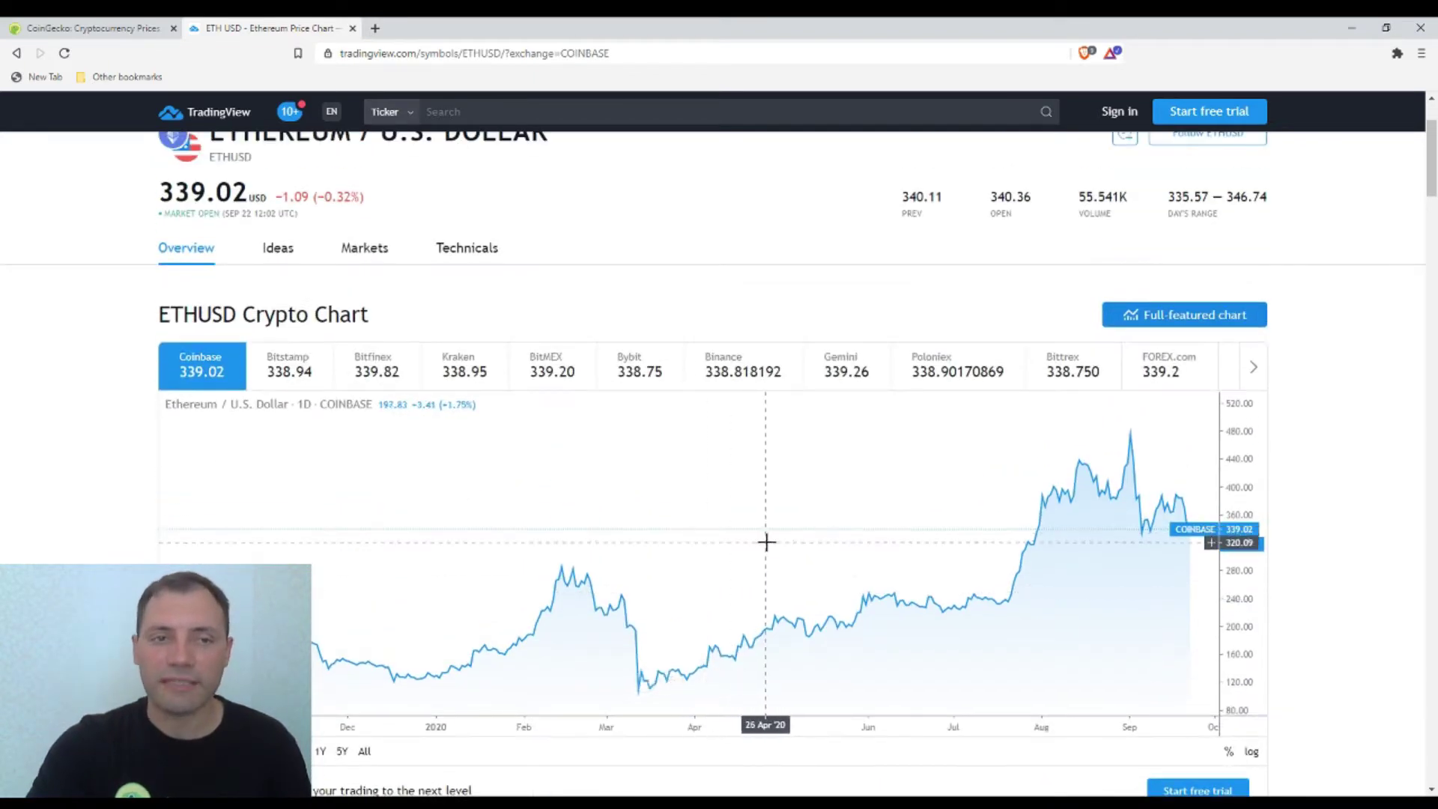
{"action": "left_click", "coordinate": [1159, 321]}
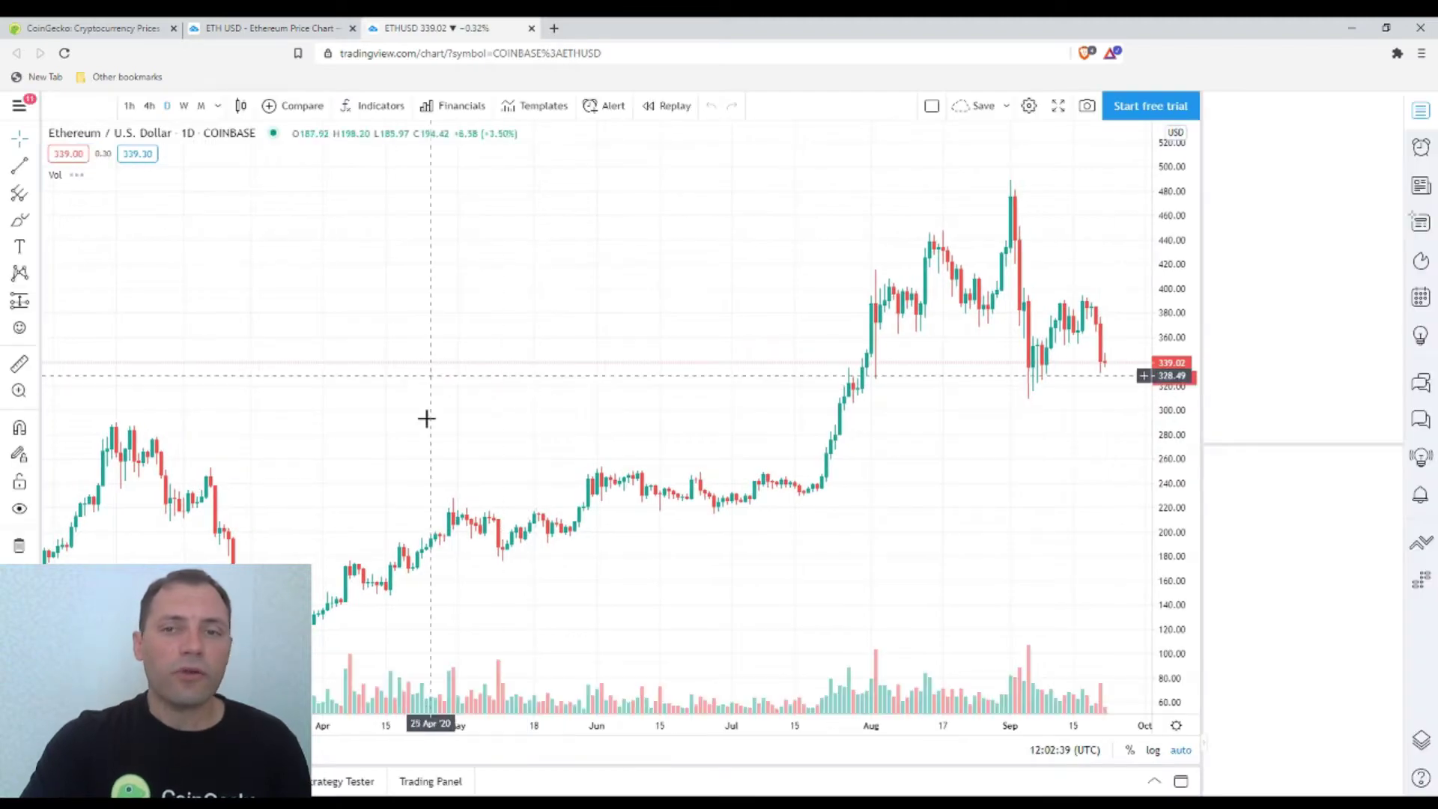
Remove the Vol indicator and uncheck Countdown To Bar Close on the price scale.
{"action": "scroll", "coordinate": [510, 420], "scroll_direction": "down", "scroll_amount": 3}
{"action": "scroll", "coordinate": [553, 424], "scroll_direction": "down", "scroll_amount": 3}
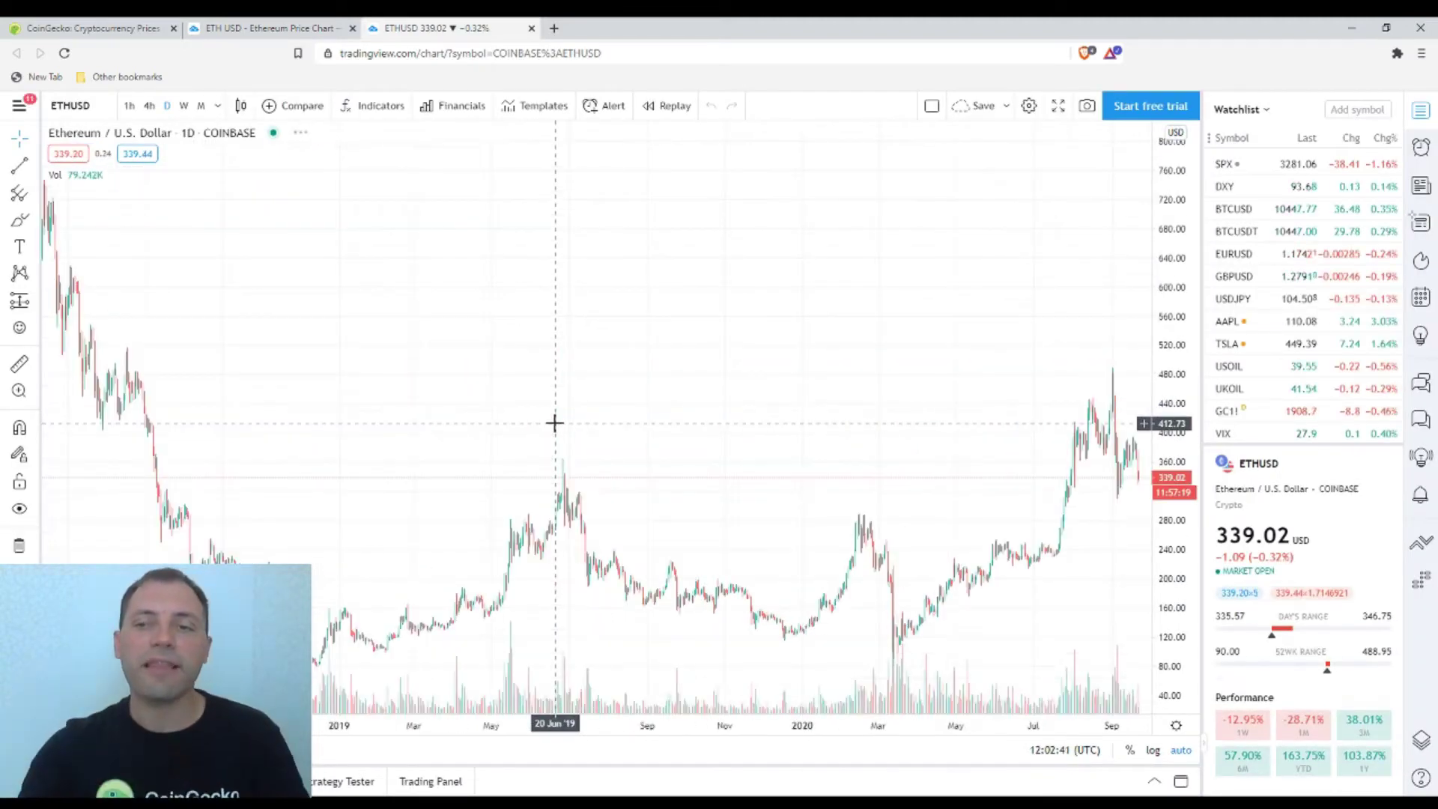
{"action": "scroll", "coordinate": [554, 424], "scroll_direction": "down", "scroll_amount": 3}
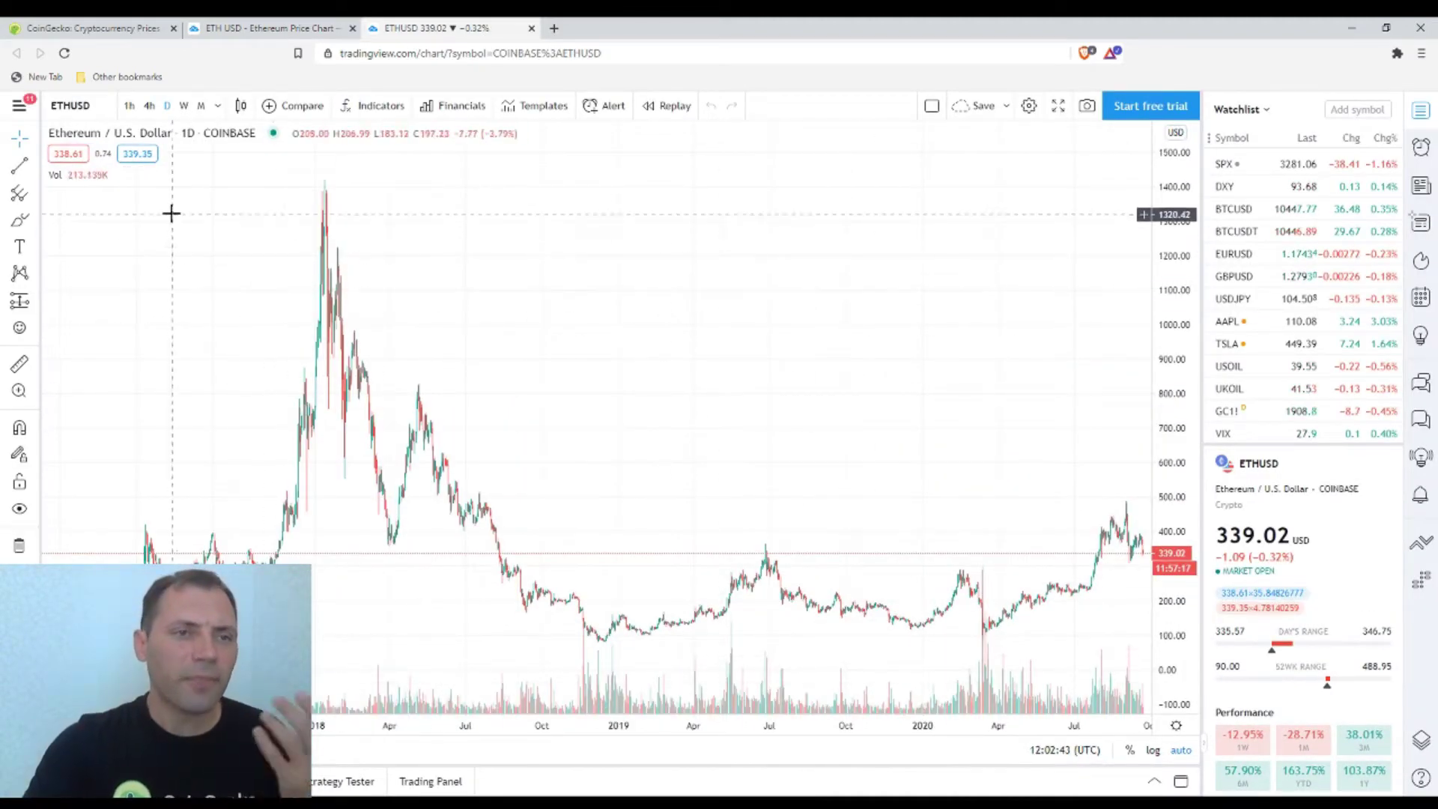
{"action": "mouse_move", "coordinate": [71, 179]}
{"action": "left_click", "coordinate": [120, 178]}
{"action": "scroll", "coordinate": [886, 514], "scroll_direction": "down", "scroll_amount": 3}
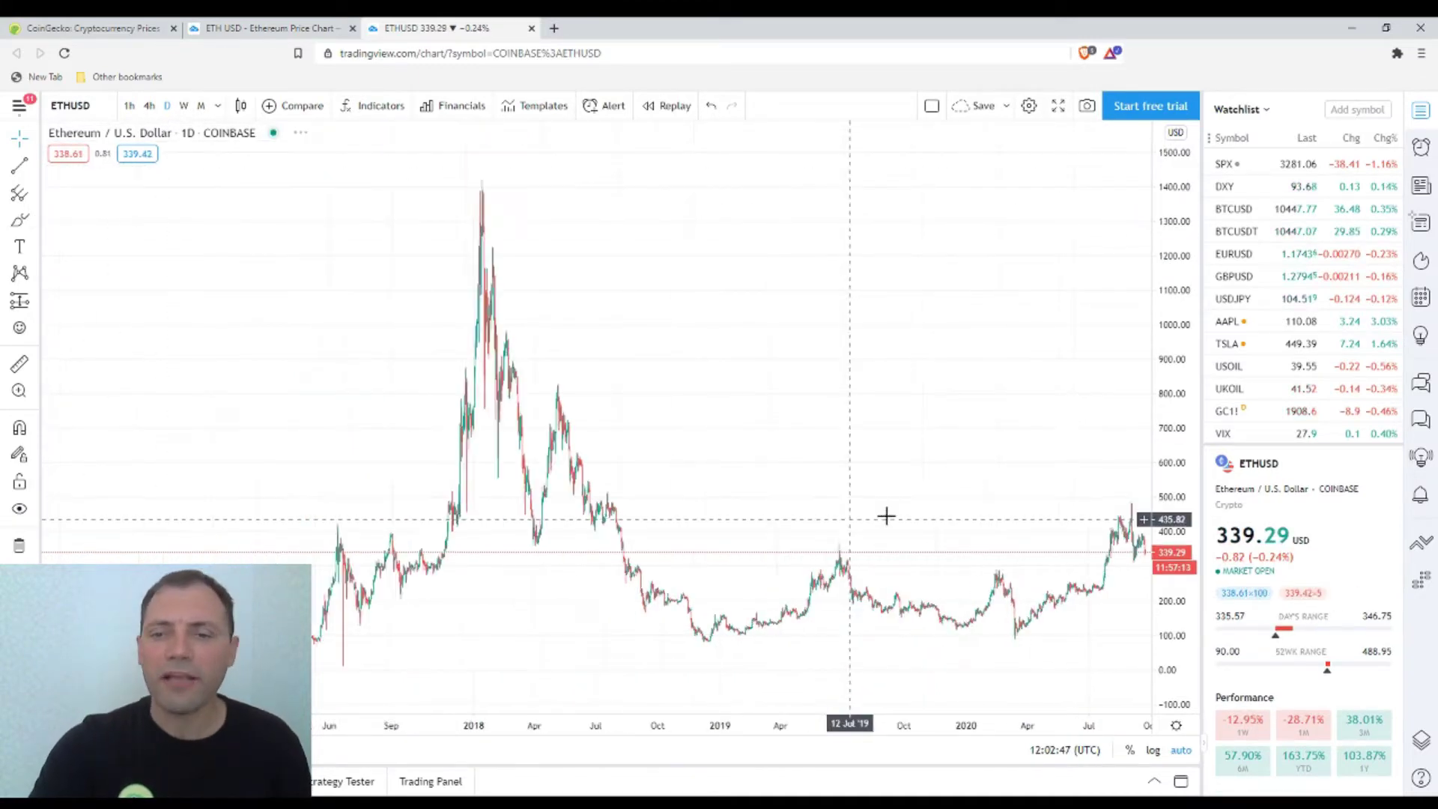
{"action": "right_click", "coordinate": [1175, 464]}
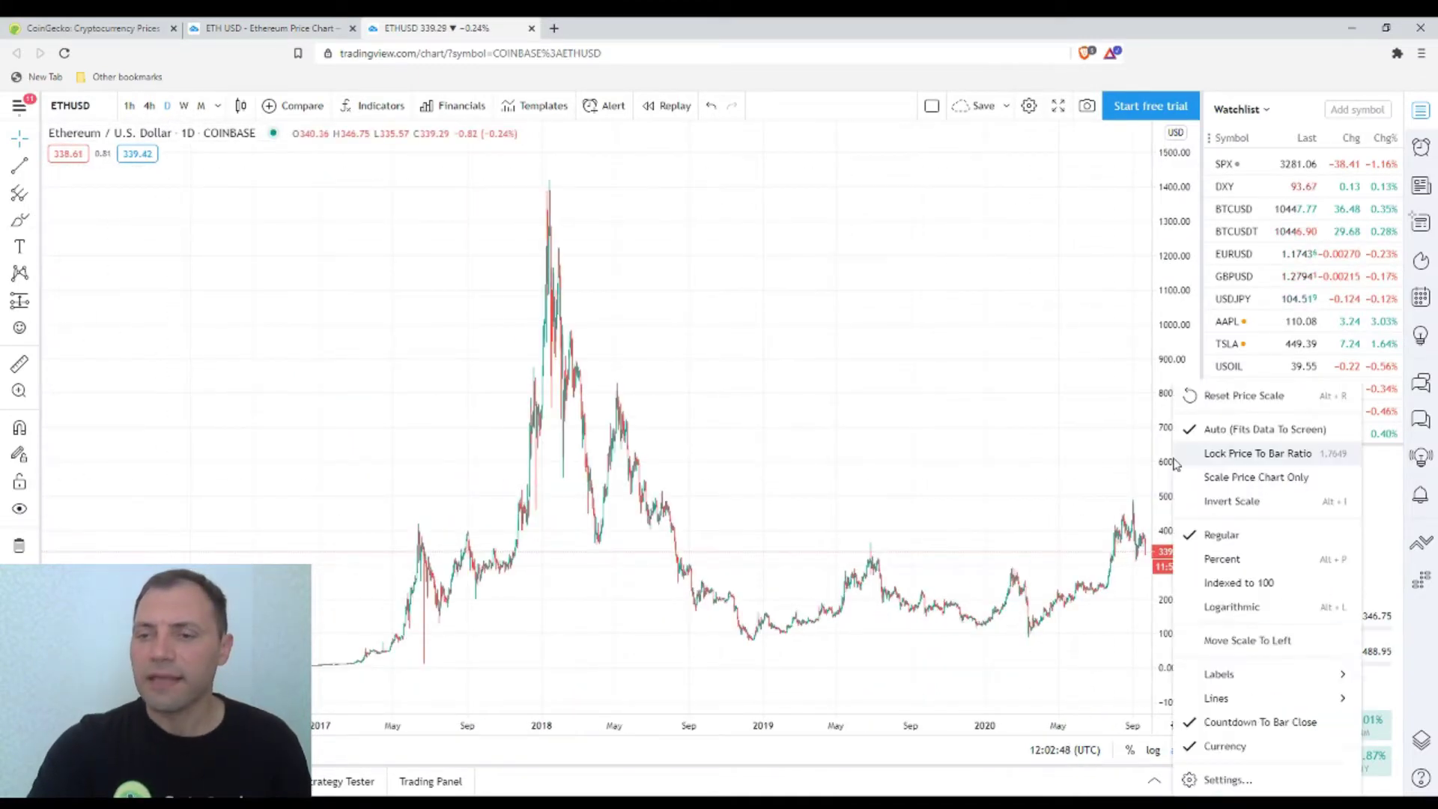
{"action": "left_click", "coordinate": [1273, 724]}
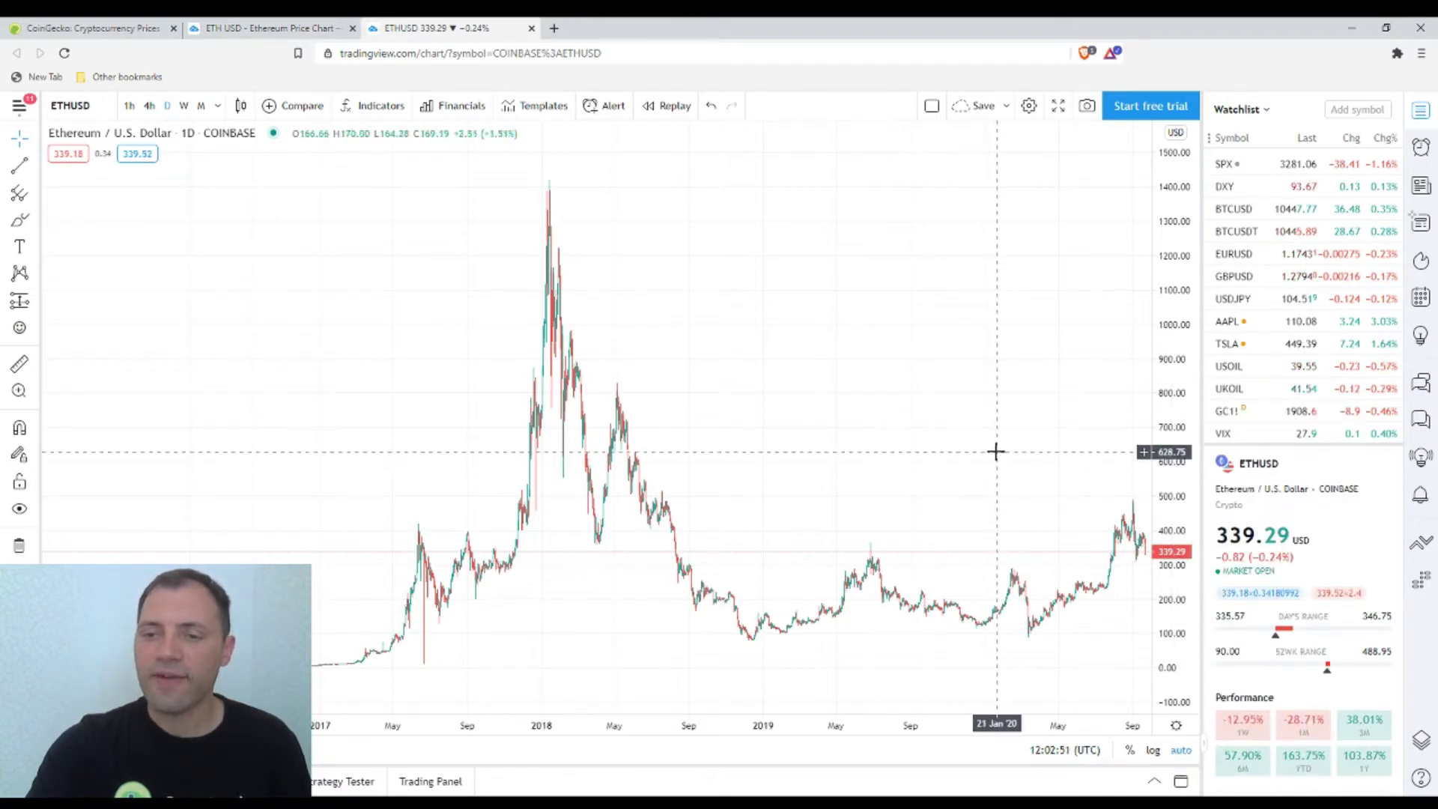
Draw a trend line from the 2017 high across to the recent highs near 390.
{"action": "left_click", "coordinate": [20, 166]}
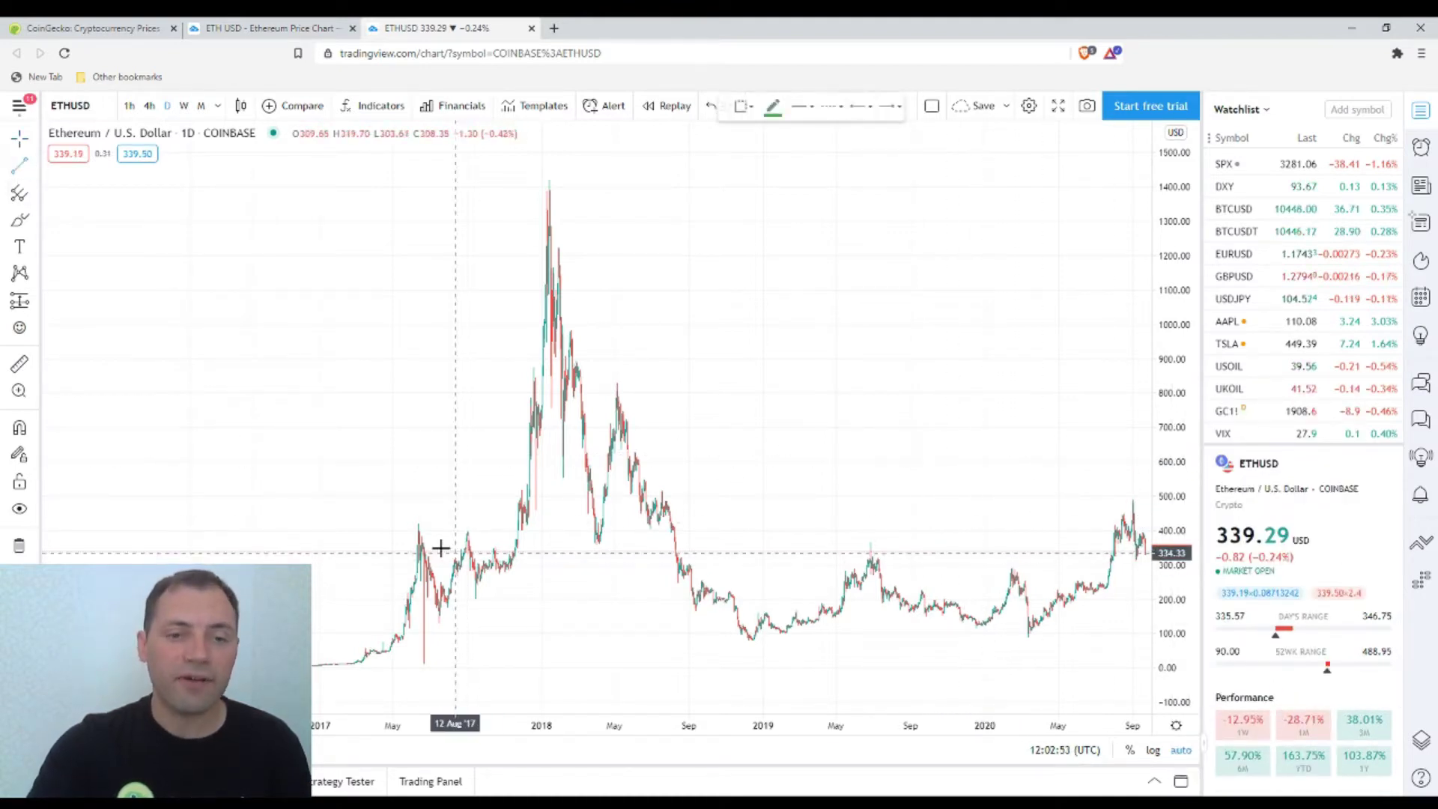
{"action": "left_click", "coordinate": [418, 535]}
{"action": "left_click", "coordinate": [1118, 532]}
{"action": "mouse_move", "coordinate": [1124, 538]}
{"action": "left_mouse_down"}
{"action": "mouse_move", "coordinate": [945, 545]}
{"action": "mouse_move", "coordinate": [976, 530]}
{"action": "left_mouse_up"}
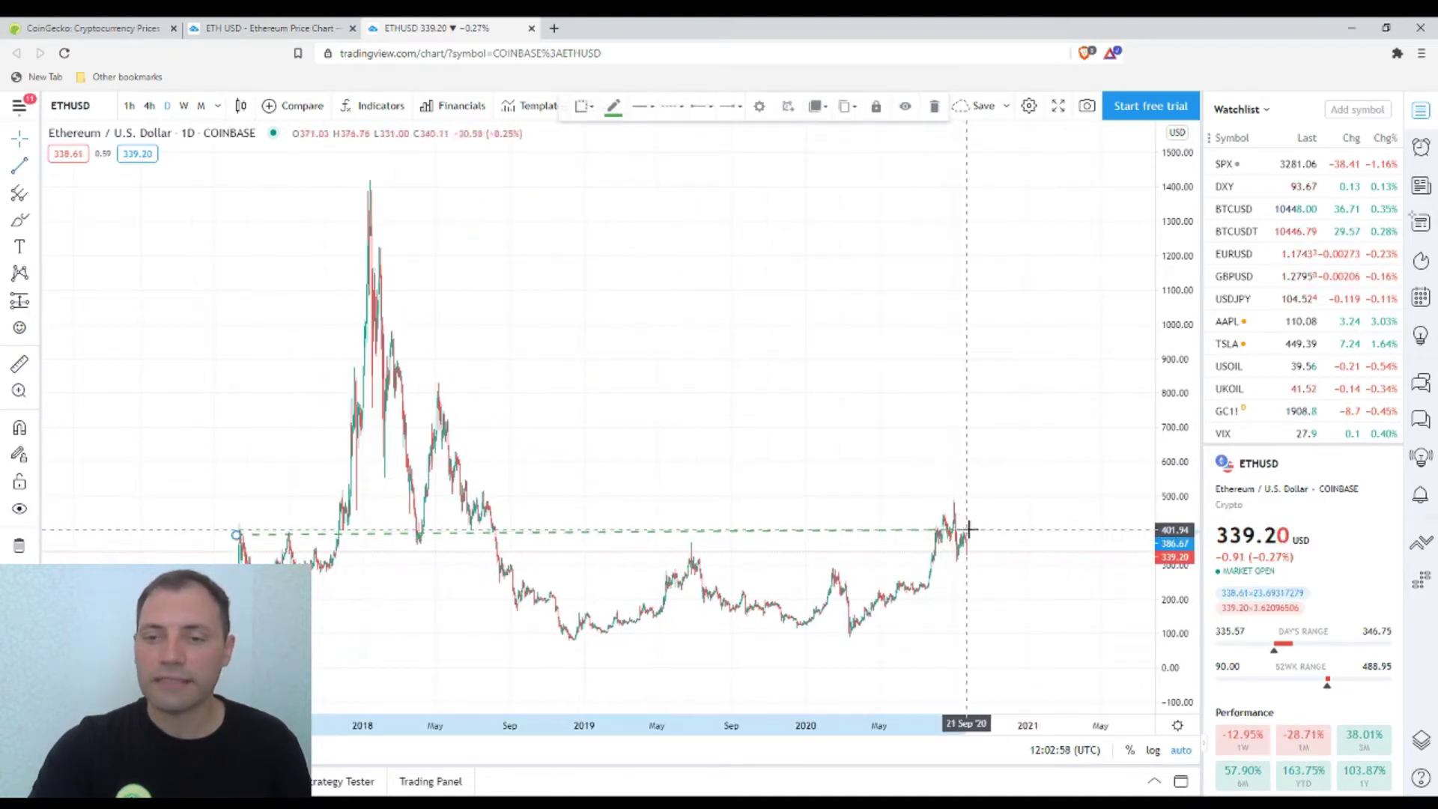
Make the resistance line solid and recentre the chart on the 2017 rally.
{"action": "double_click", "coordinate": [834, 537]}
{"action": "left_click", "coordinate": [746, 268]}
{"action": "left_click", "coordinate": [768, 302]}
{"action": "left_click", "coordinate": [822, 702]}
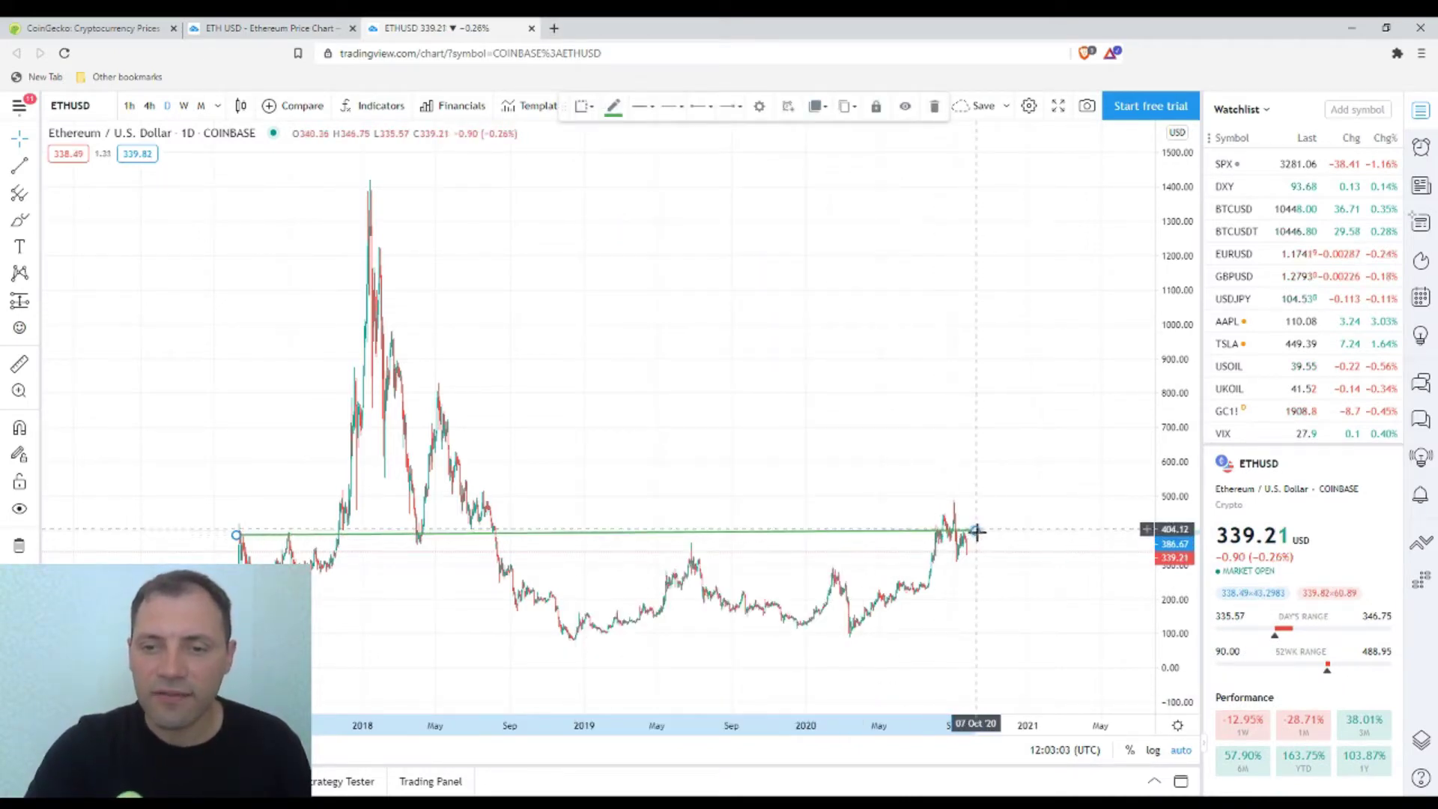
{"action": "left_click_drag", "start_coordinate": [886, 463], "coordinate": [1130, 474]}
{"action": "scroll", "coordinate": [1034, 487], "scroll_direction": "up", "scroll_amount": 5}
{"action": "scroll", "coordinate": [731, 609], "scroll_direction": "up", "scroll_amount": 10}
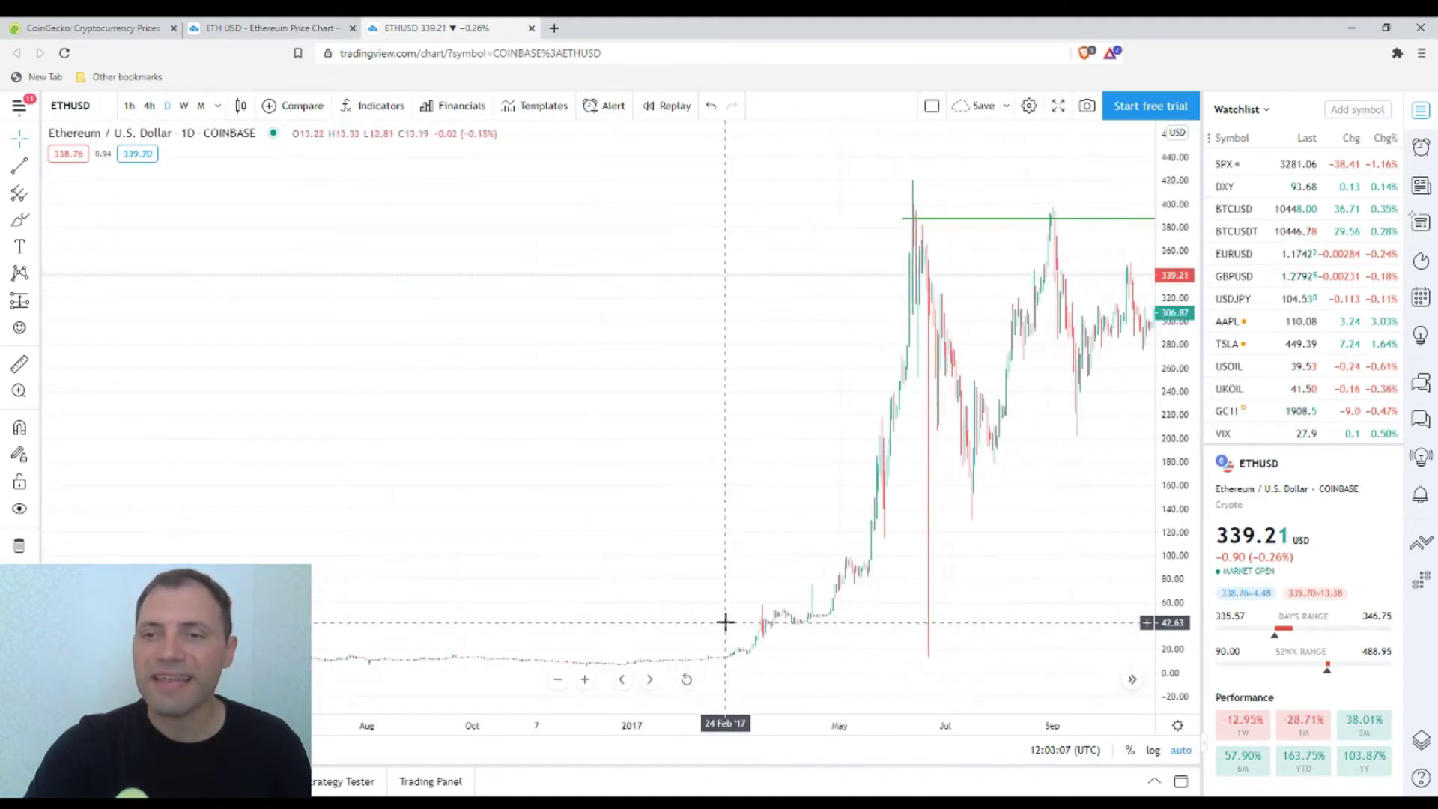
{"action": "left_click_drag", "start_coordinate": [726, 509], "coordinate": [711, 509]}
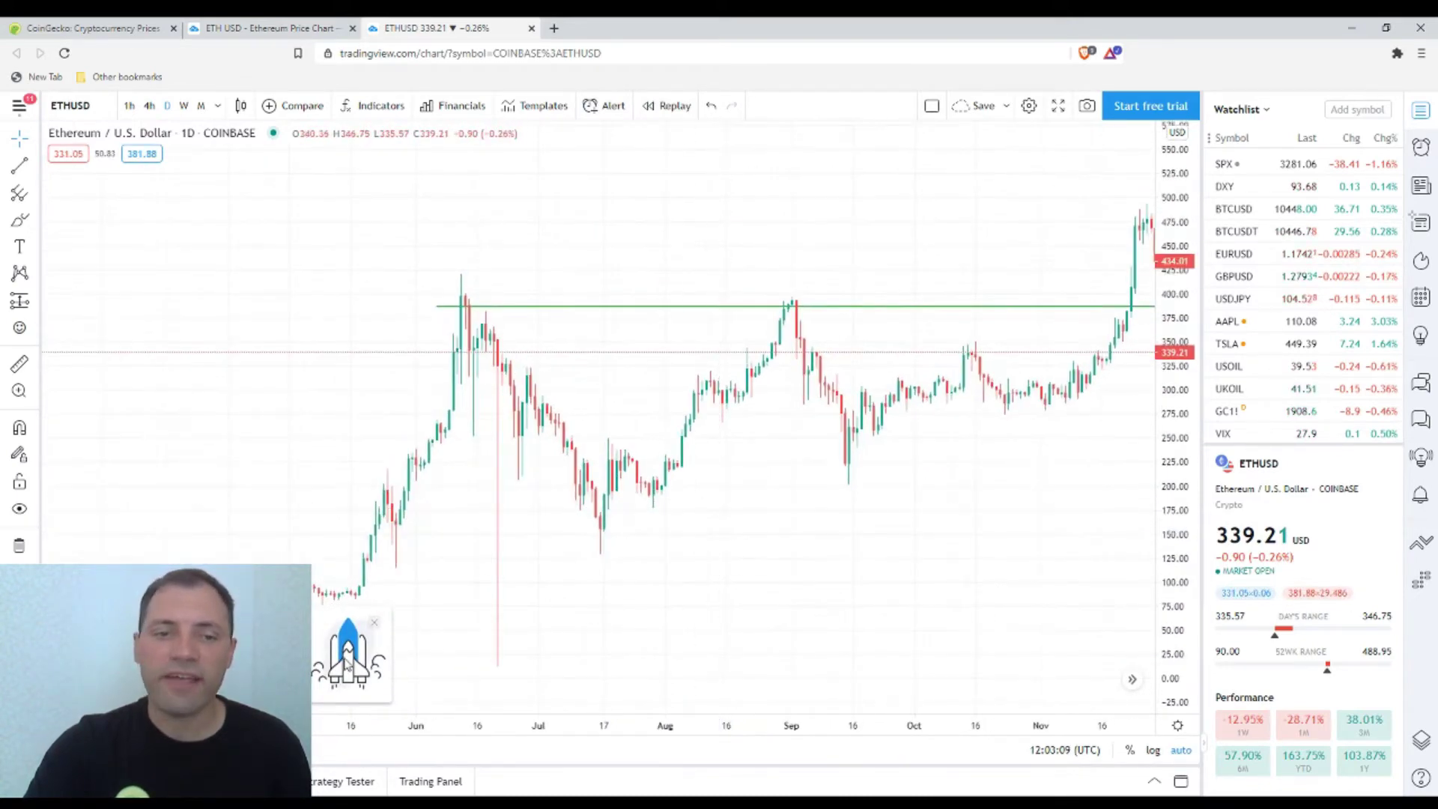
{"action": "left_click", "coordinate": [377, 625]}
{"action": "left_click_drag", "start_coordinate": [745, 363], "coordinate": [698, 361]}
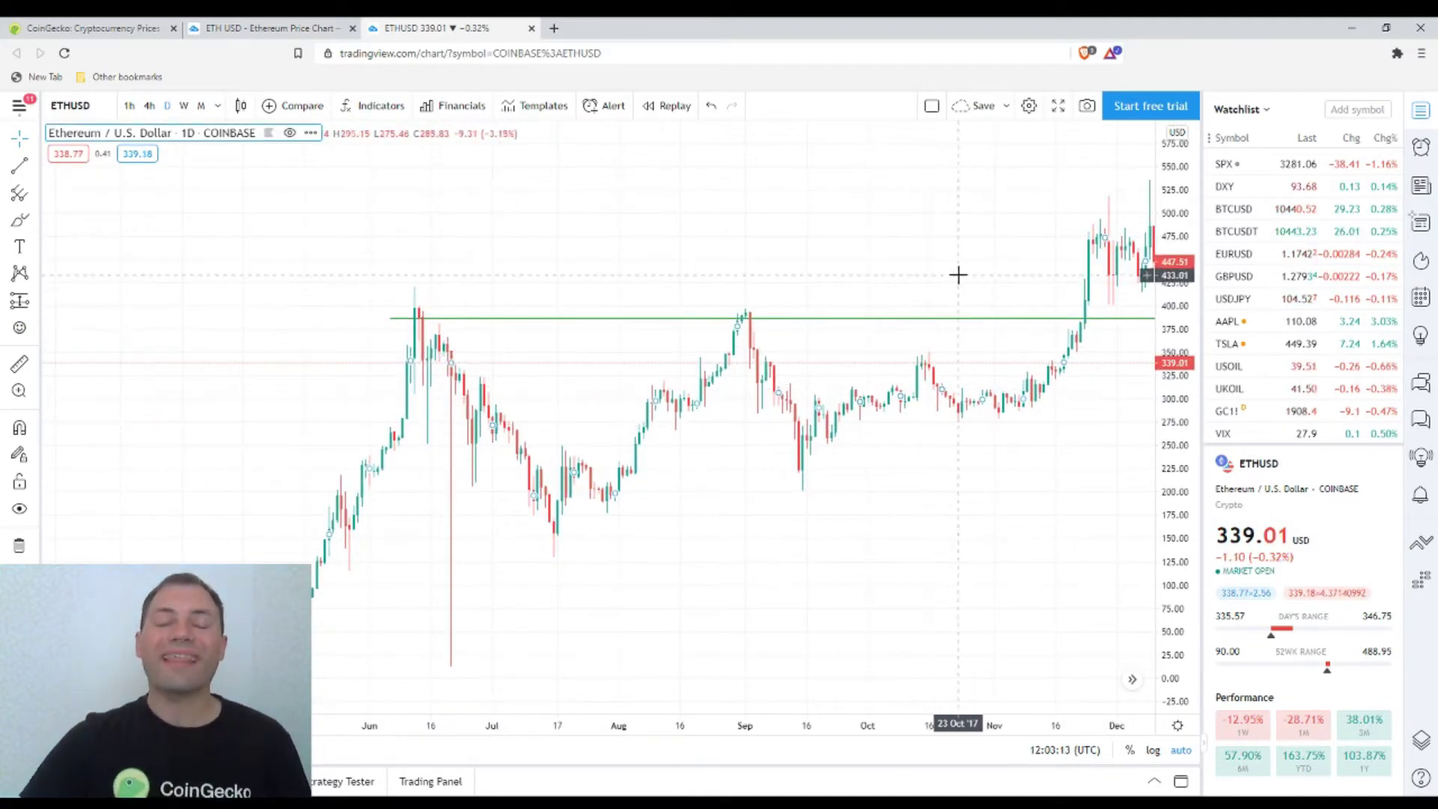
Draw a triangle from the June 2017 high and May 2017 low to the 390 resistance.
{"action": "left_click", "coordinate": [35, 221]}
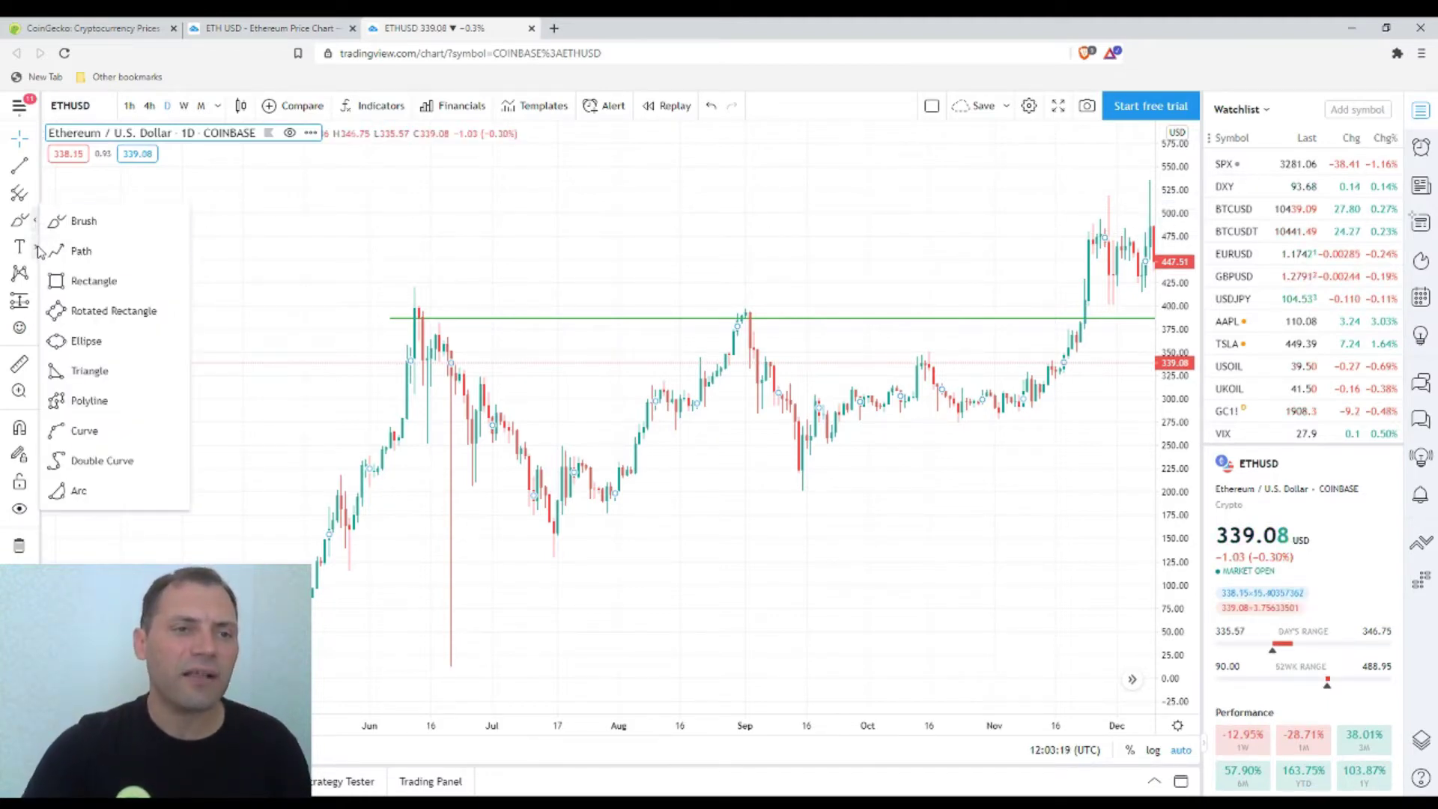
{"action": "left_click", "coordinate": [90, 371]}
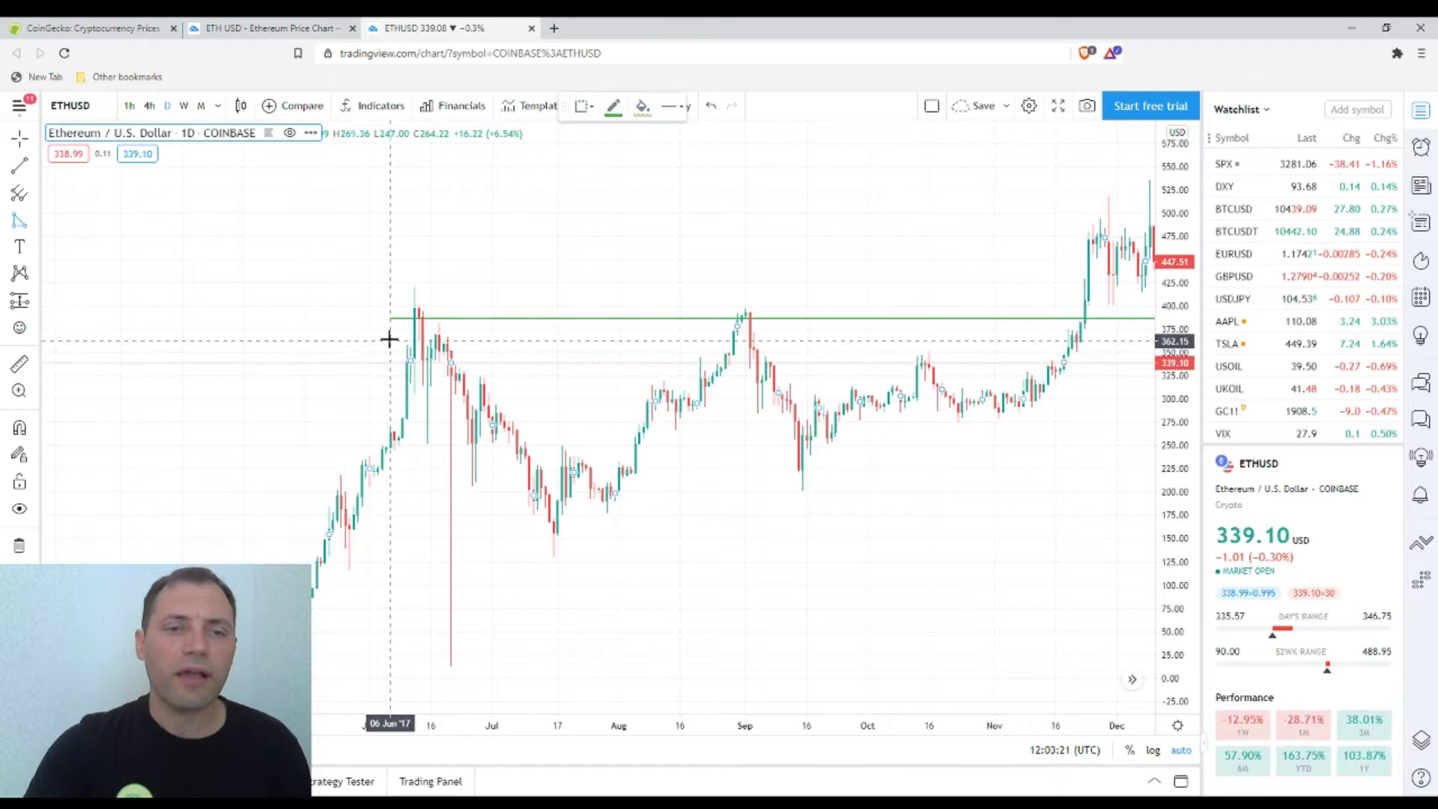
{"action": "left_click", "coordinate": [391, 329]}
{"action": "left_click", "coordinate": [245, 624]}
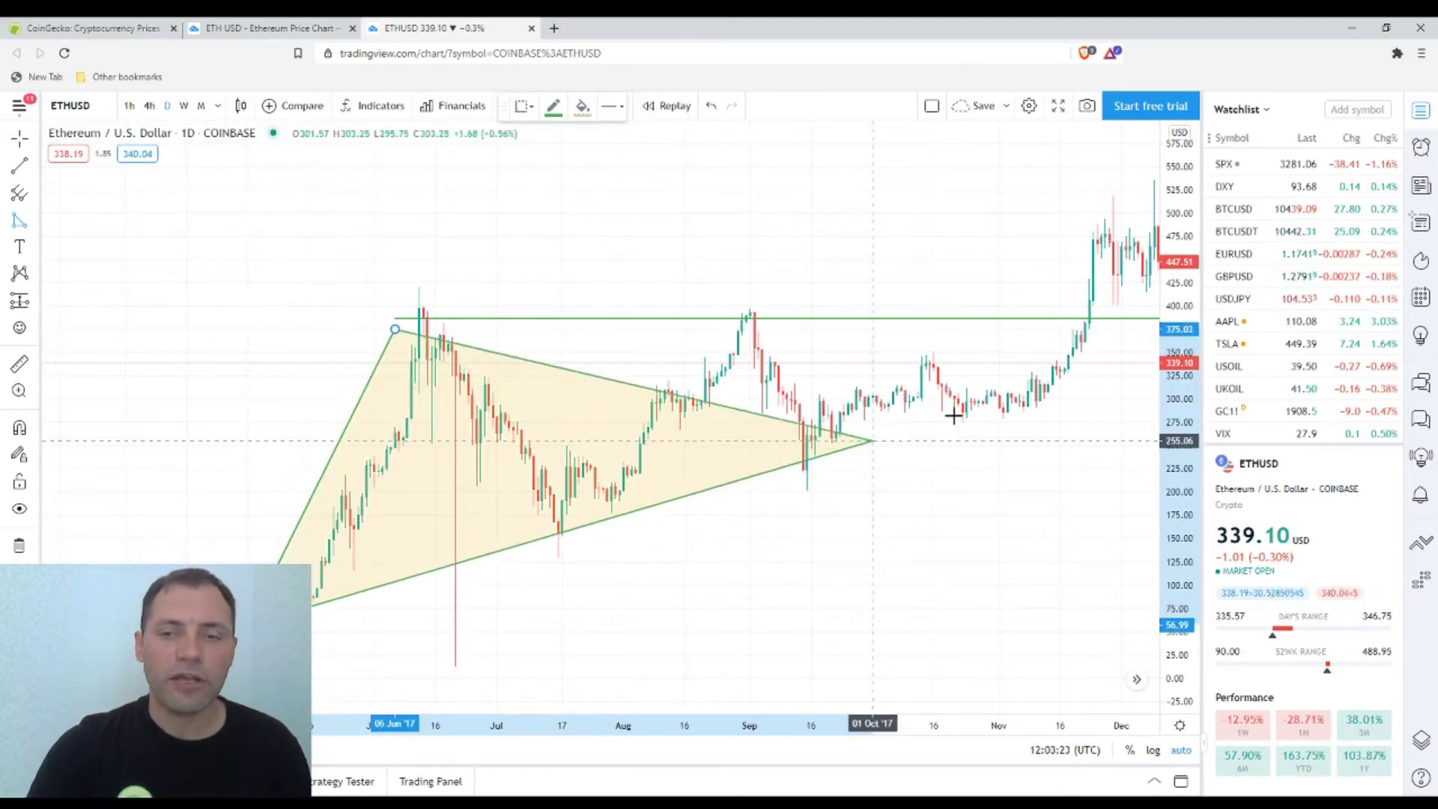
{"action": "left_click", "coordinate": [1137, 338]}
{"action": "scroll", "coordinate": [966, 498], "scroll_direction": "down", "scroll_amount": 5}
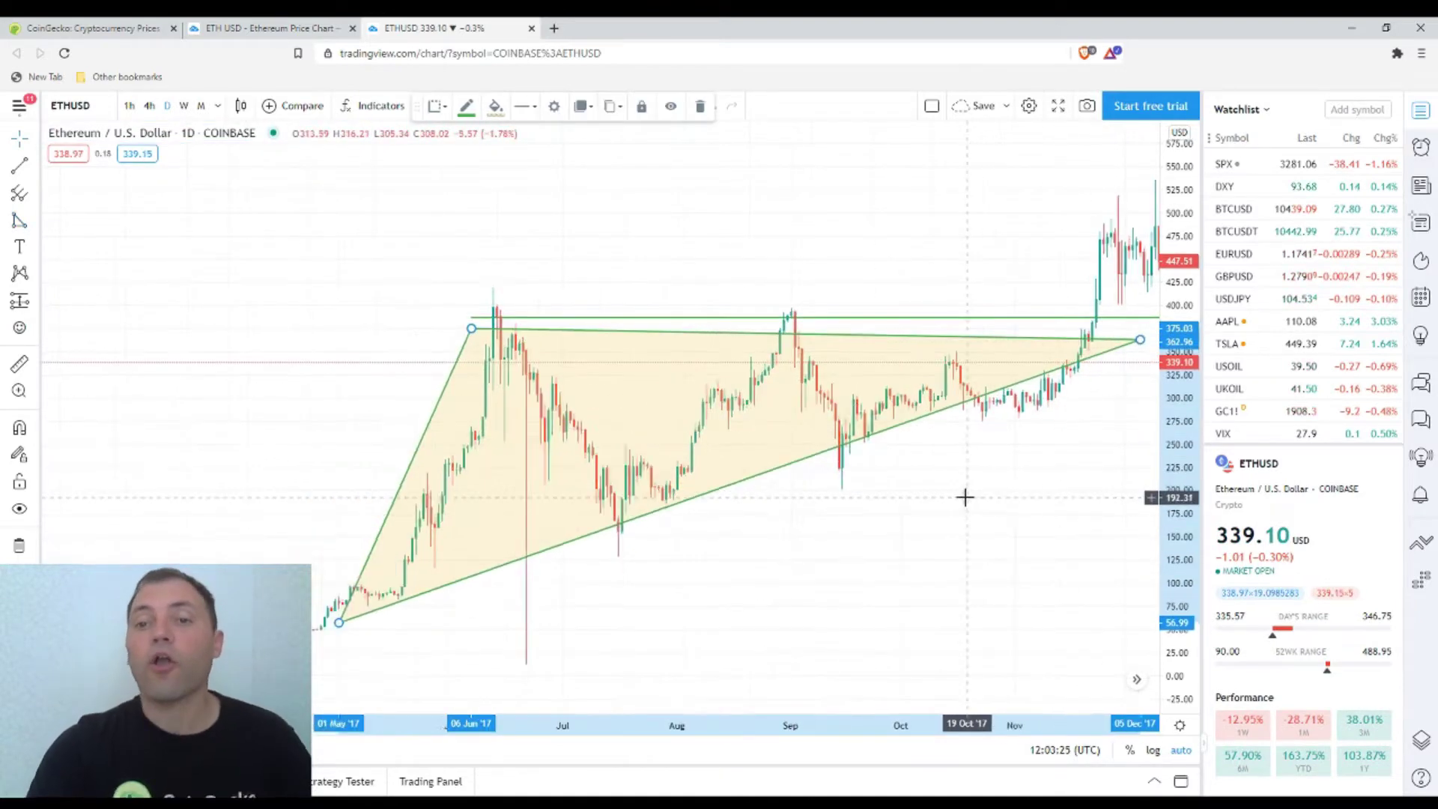
{"action": "scroll", "coordinate": [887, 507], "scroll_direction": "right", "scroll_amount": 5}
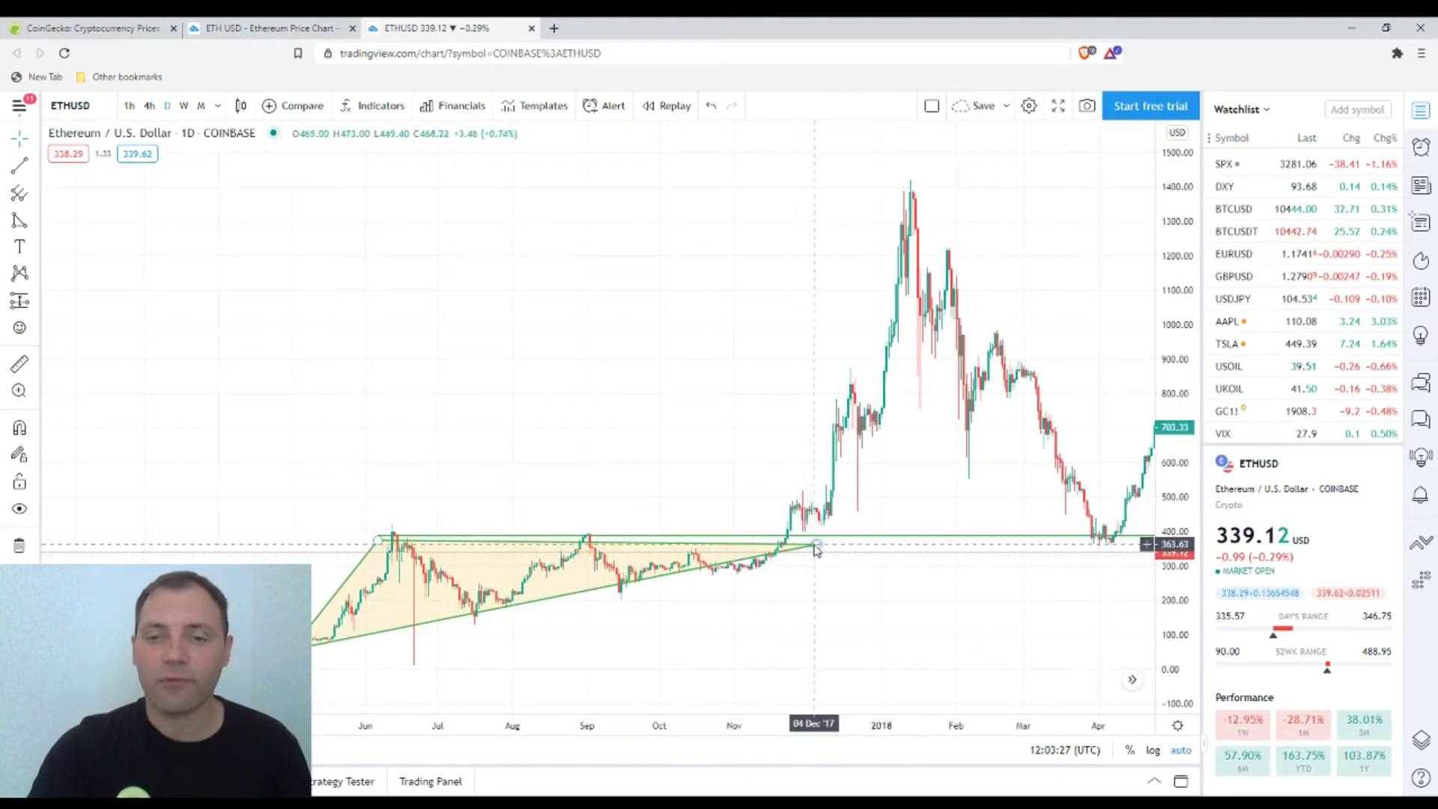
Stretch the triangle's right corner to 18 Jan '18 and show it with the 2018 peak.
{"action": "left_click_drag", "start_coordinate": [860, 544], "coordinate": [923, 537]}
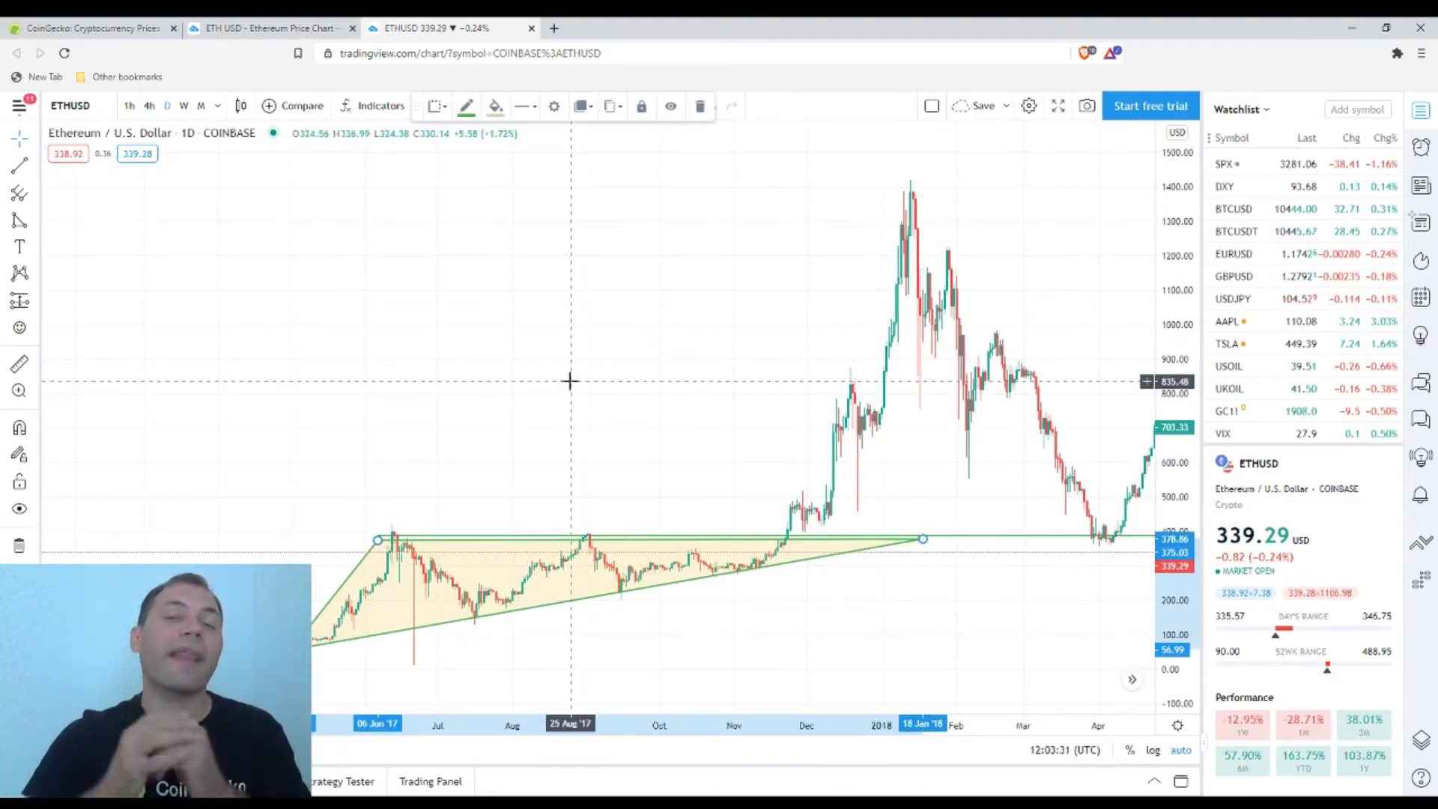
{"action": "mouse_move", "coordinate": [575, 381]}
{"action": "left_mouse_down"}
{"action": "mouse_move", "coordinate": [530, 472]}
{"action": "mouse_move", "coordinate": [420, 369]}
{"action": "mouse_move", "coordinate": [770, 347]}
{"action": "mouse_move", "coordinate": [367, 292]}
{"action": "left_mouse_up"}
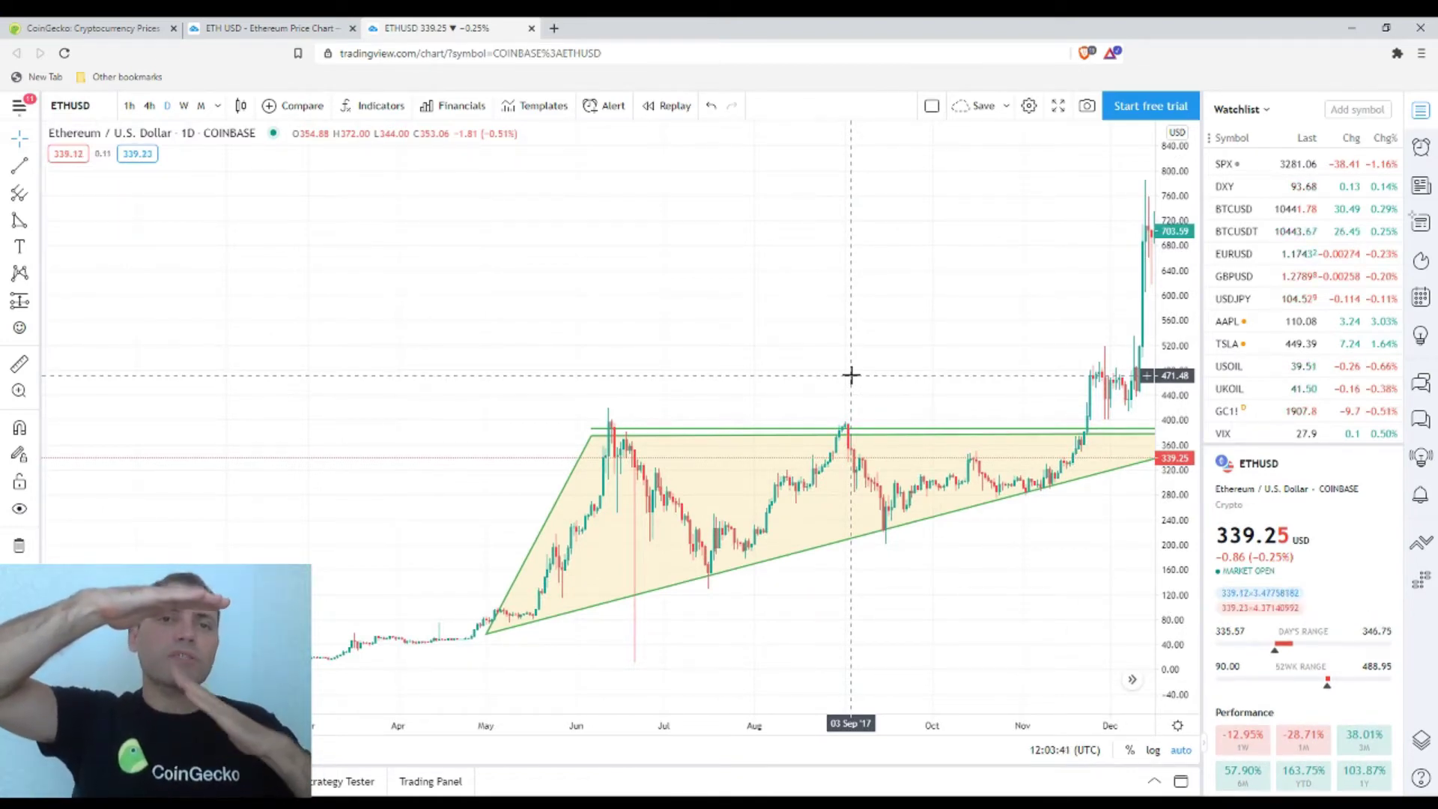
{"action": "left_click_drag", "start_coordinate": [869, 377], "coordinate": [511, 370]}
{"action": "scroll", "coordinate": [712, 411], "scroll_direction": "down", "scroll_amount": 4}
{"action": "left_click_drag", "start_coordinate": [713, 411], "coordinate": [520, 359]}
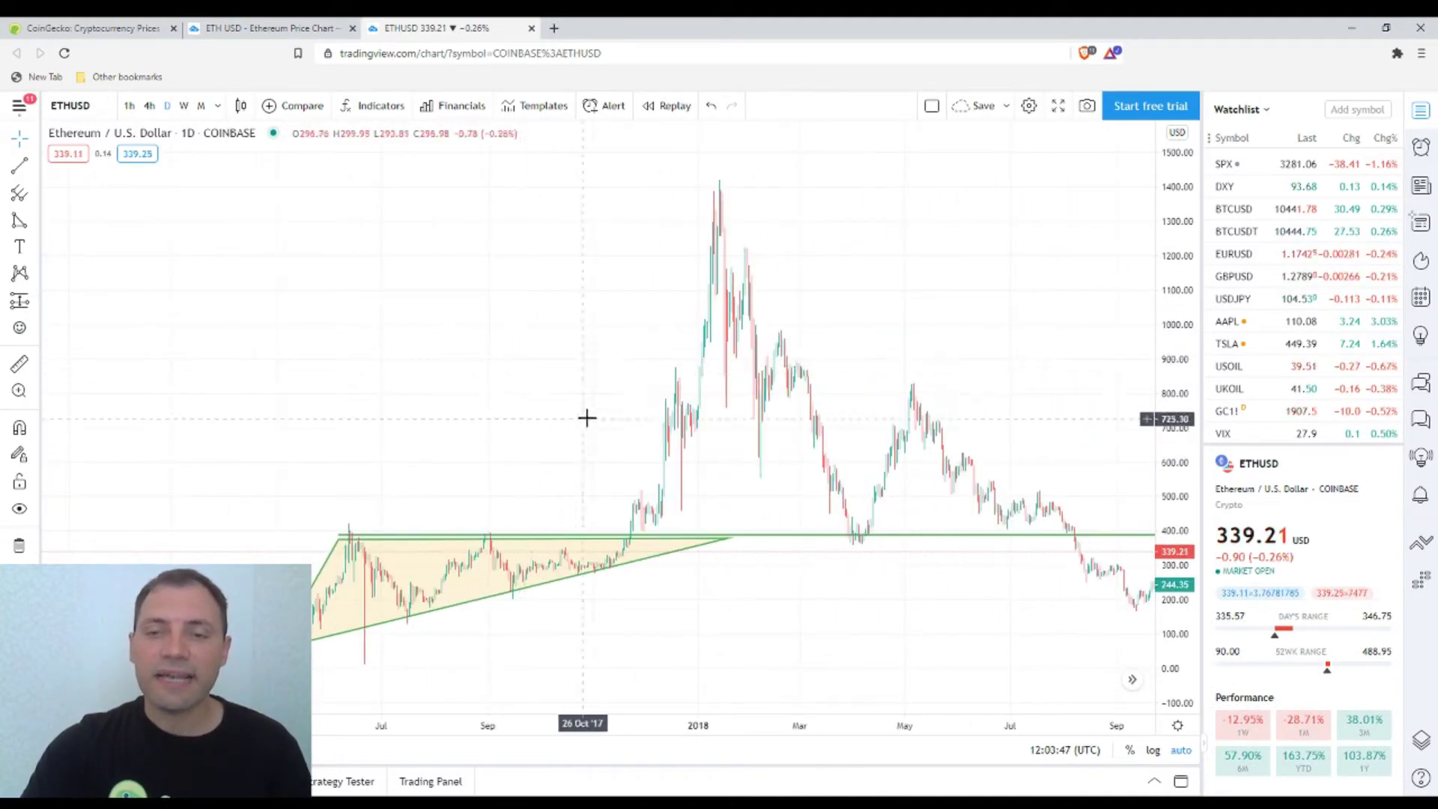
Draw a second triangle from the 2018 peak down to the 390 breakout level.
{"action": "left_click", "coordinate": [19, 221]}
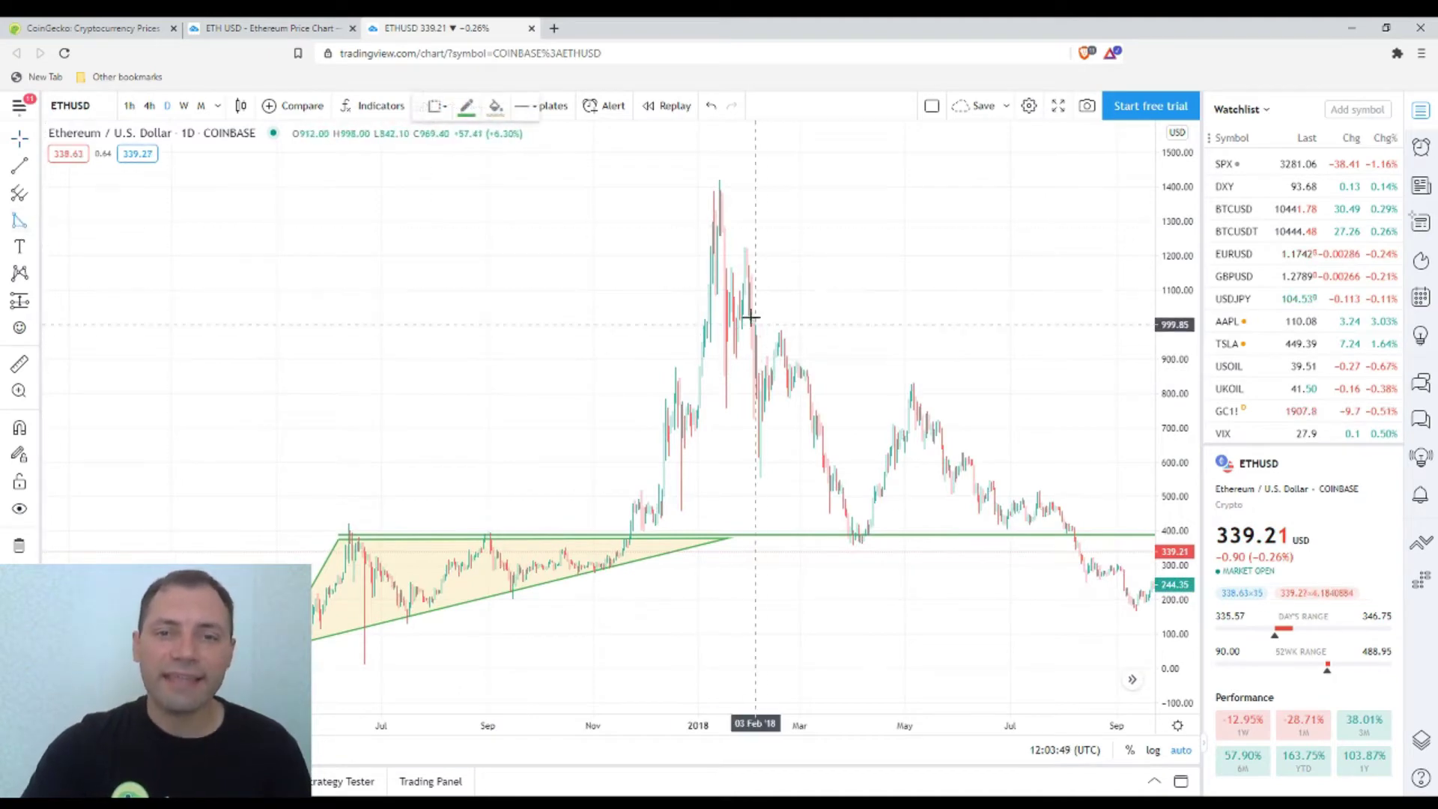
{"action": "left_click", "coordinate": [714, 193]}
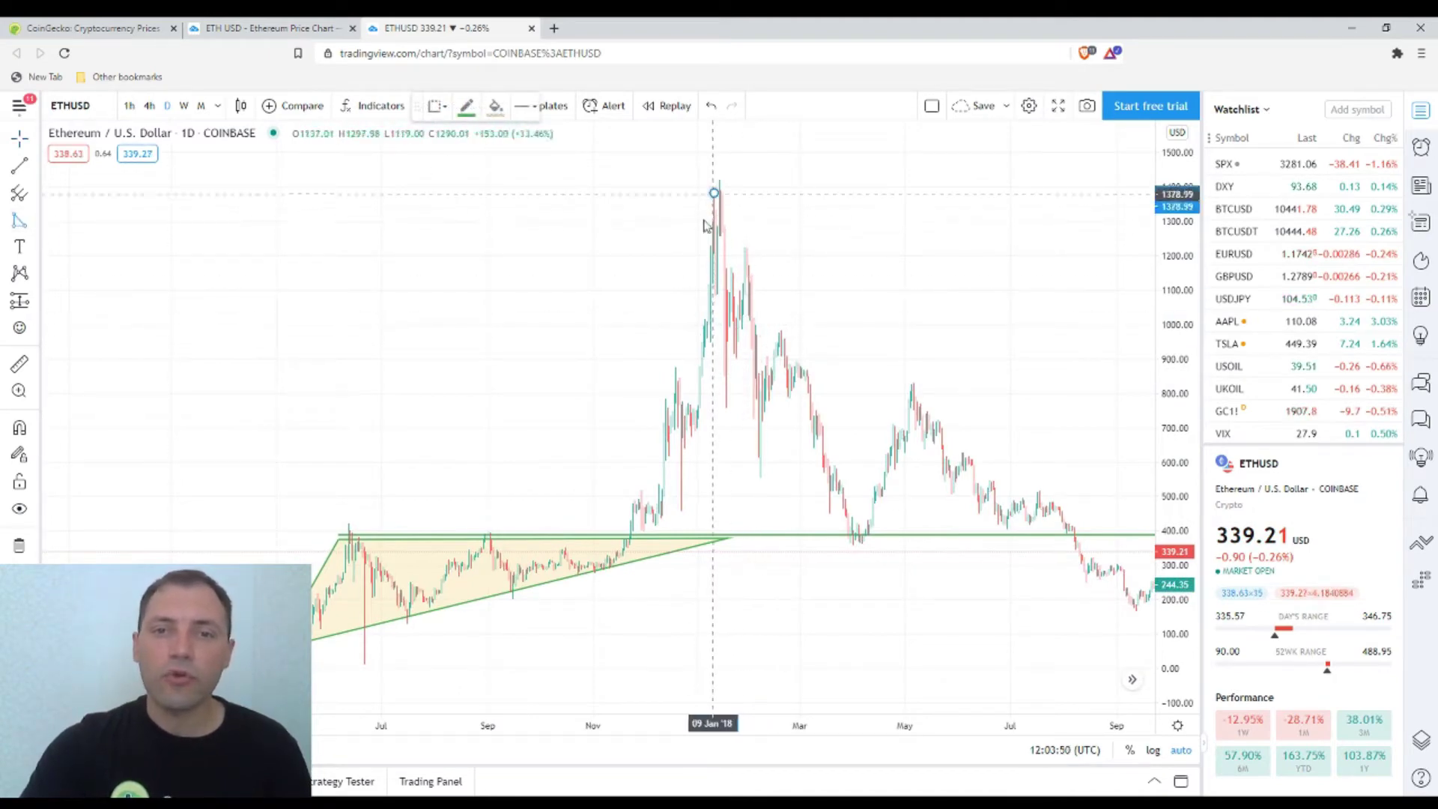
{"action": "left_click", "coordinate": [606, 529]}
{"action": "left_click", "coordinate": [1116, 532]}
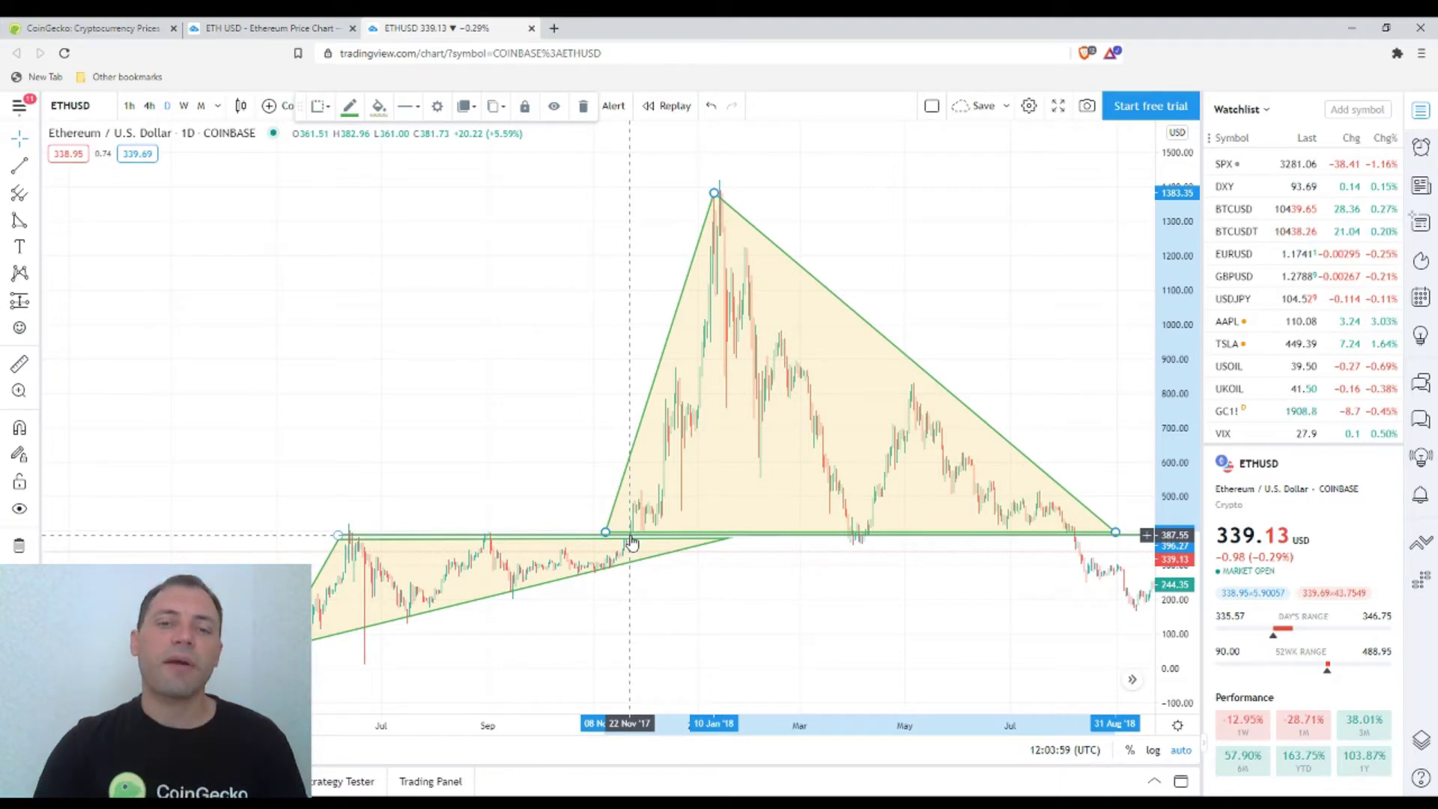
{"action": "scroll", "coordinate": [632, 541], "scroll_direction": "up", "scroll_amount": 2}
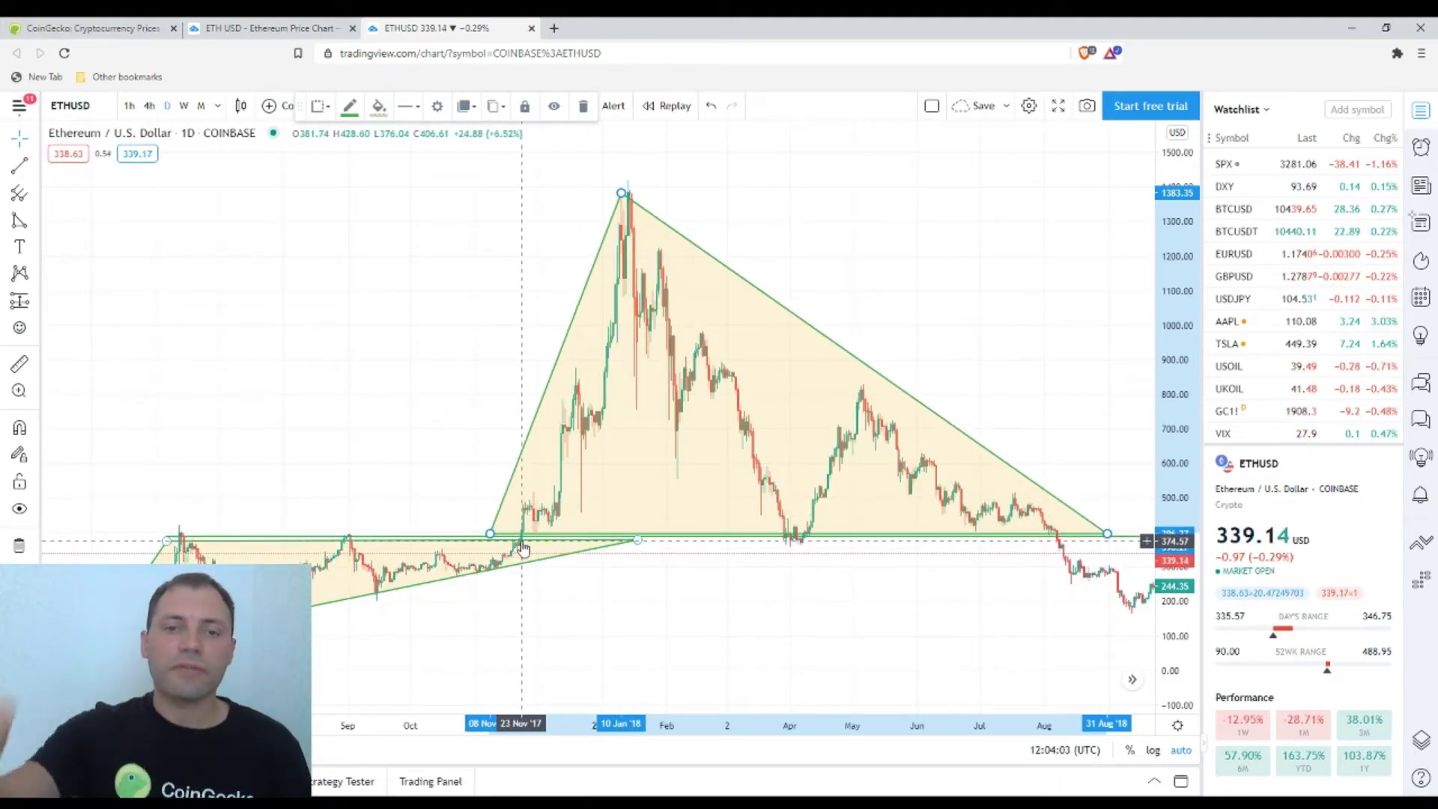
{"action": "left_click", "coordinate": [953, 382]}
Raise the horizontal green support line slightly to about 382.31.
{"action": "scroll", "coordinate": [979, 375], "scroll_direction": "down", "scroll_amount": 3}
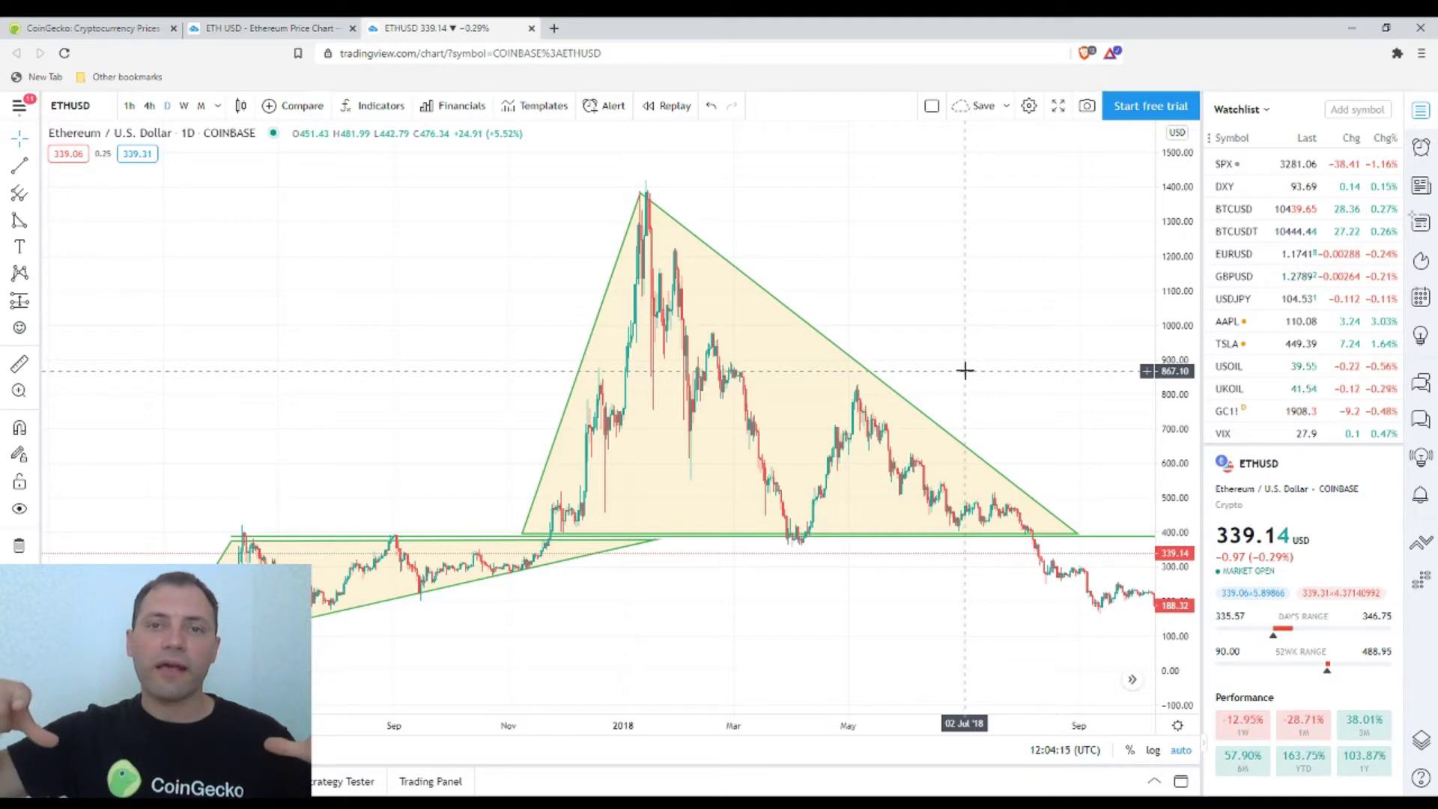
{"action": "scroll", "coordinate": [1004, 416], "scroll_direction": "down", "scroll_amount": 4}
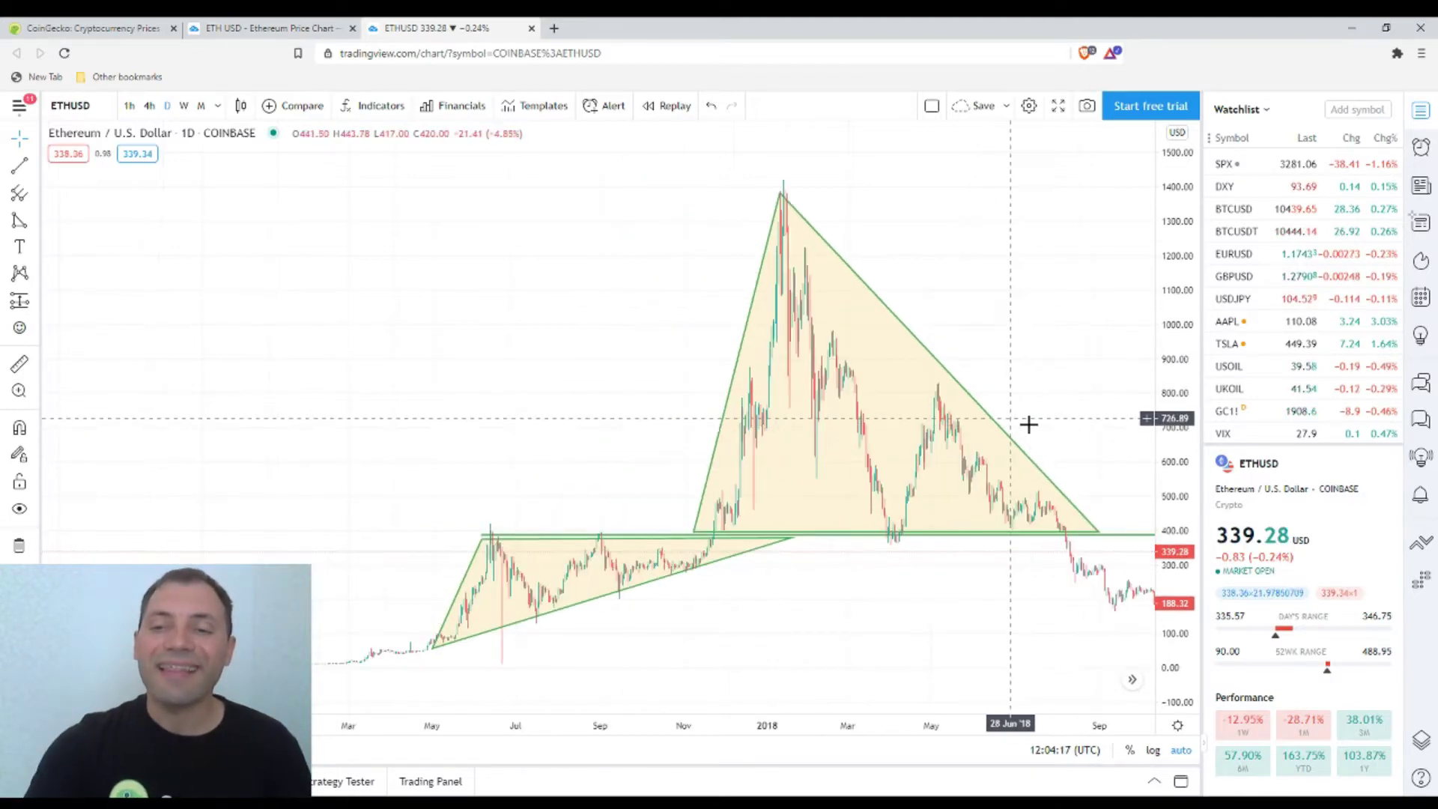
{"action": "left_click", "coordinate": [1040, 539]}
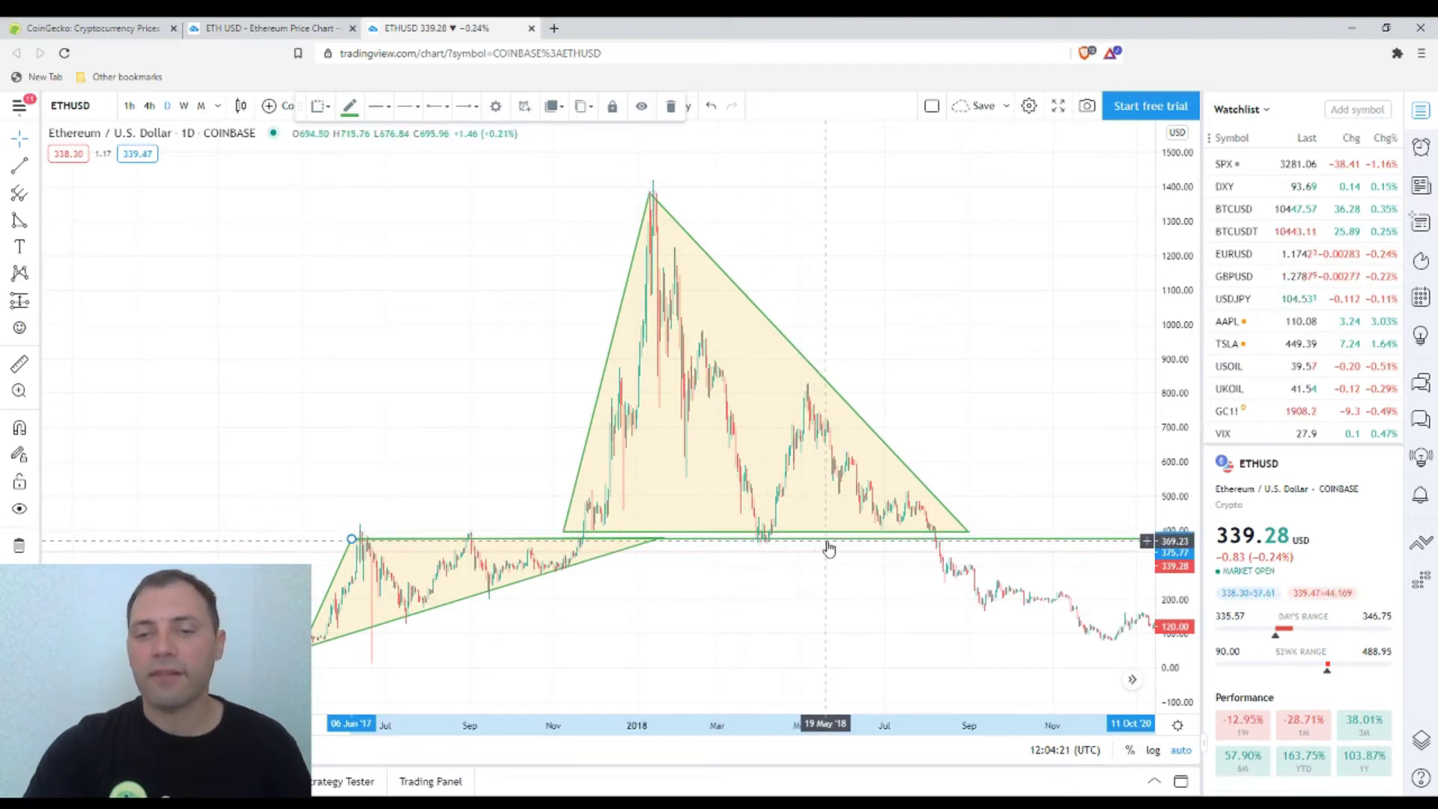
{"action": "left_click_drag", "start_coordinate": [837, 546], "coordinate": [839, 544]}
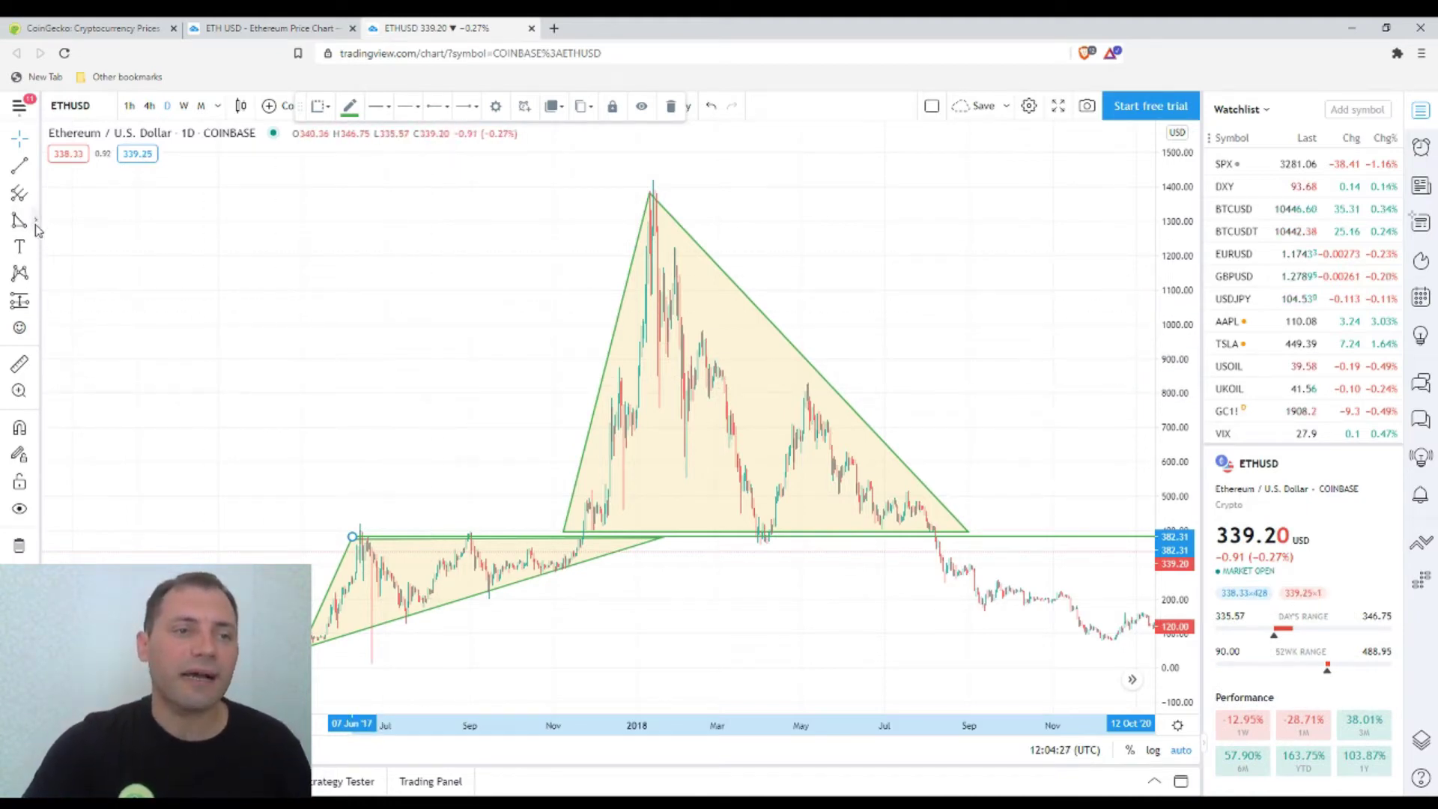
Draw a rectangle zone from about 356 to 392 and extend it to the latest candles.
{"action": "left_click", "coordinate": [35, 222]}
{"action": "left_click", "coordinate": [75, 279]}
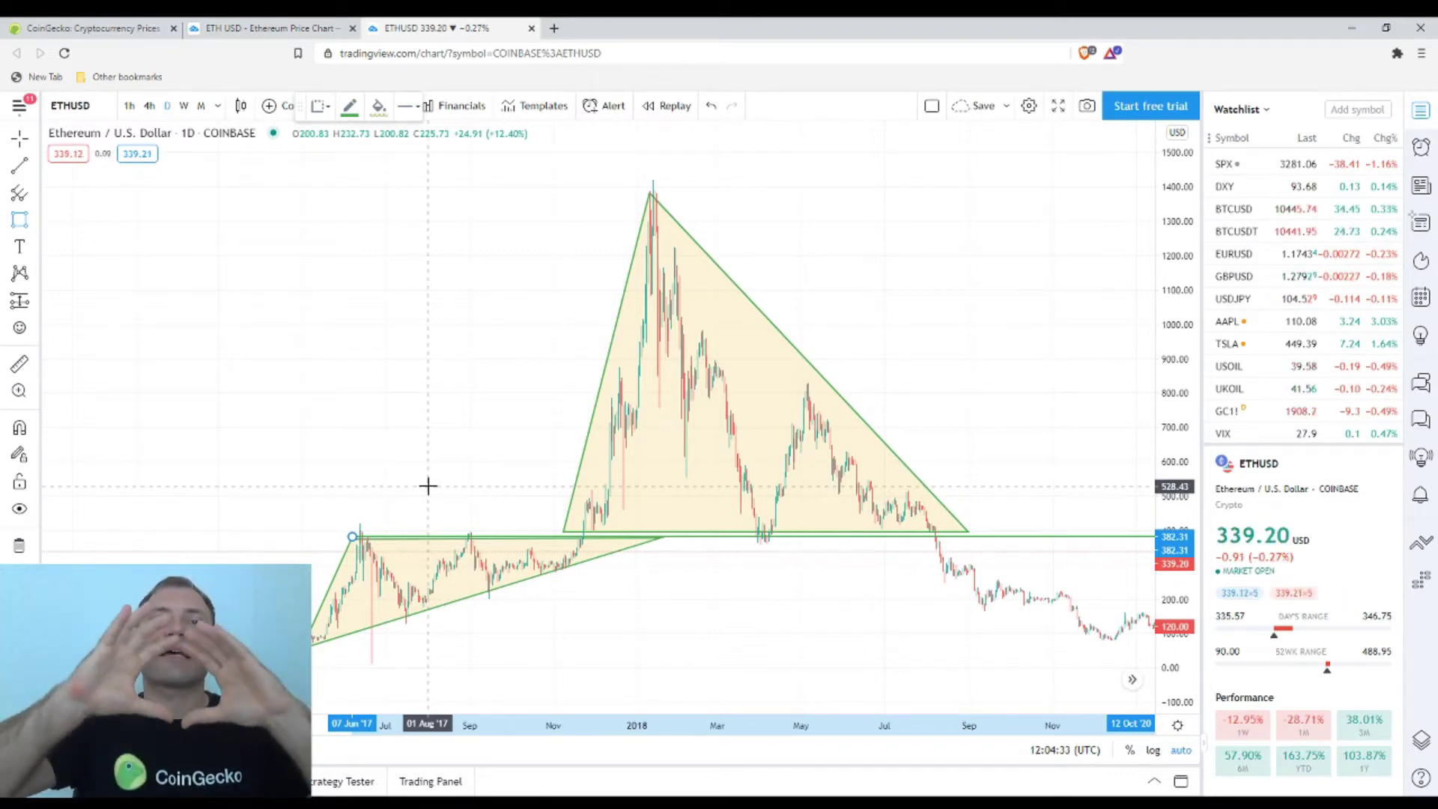
{"action": "mouse_move", "coordinate": [342, 531]}
{"action": "left_mouse_down"}
{"action": "mouse_move", "coordinate": [450, 553]}
{"action": "mouse_move", "coordinate": [1116, 555]}
{"action": "left_mouse_up"}
{"action": "left_click_drag", "start_coordinate": [998, 436], "coordinate": [622, 430]}
{"action": "scroll", "coordinate": [726, 452], "scroll_direction": "down", "scroll_amount": 4}
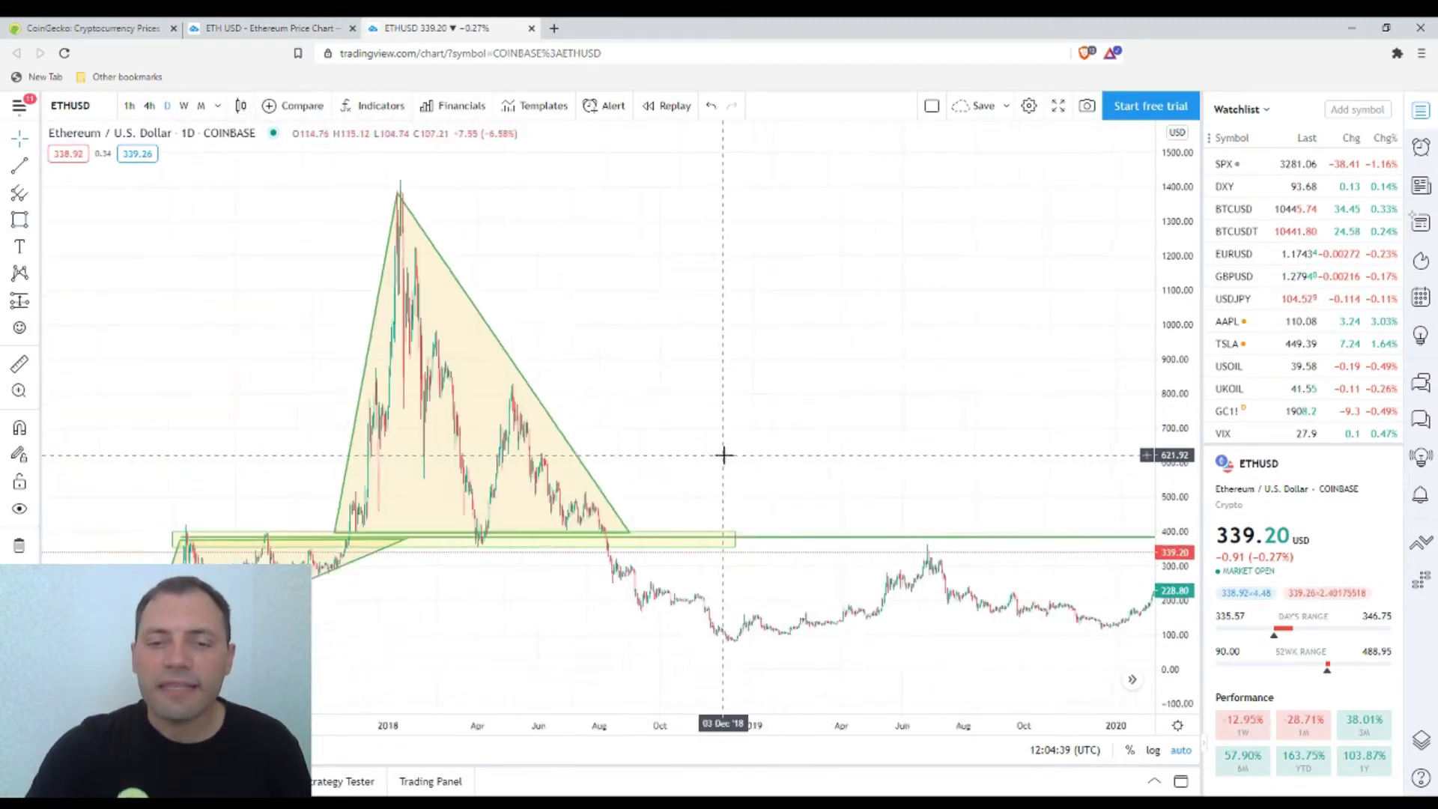
{"action": "mouse_move", "coordinate": [796, 407]}
{"action": "left_mouse_down"}
{"action": "mouse_move", "coordinate": [614, 502]}
{"action": "mouse_move", "coordinate": [1116, 534]}
{"action": "left_mouse_up"}
{"action": "left_click", "coordinate": [569, 534]}
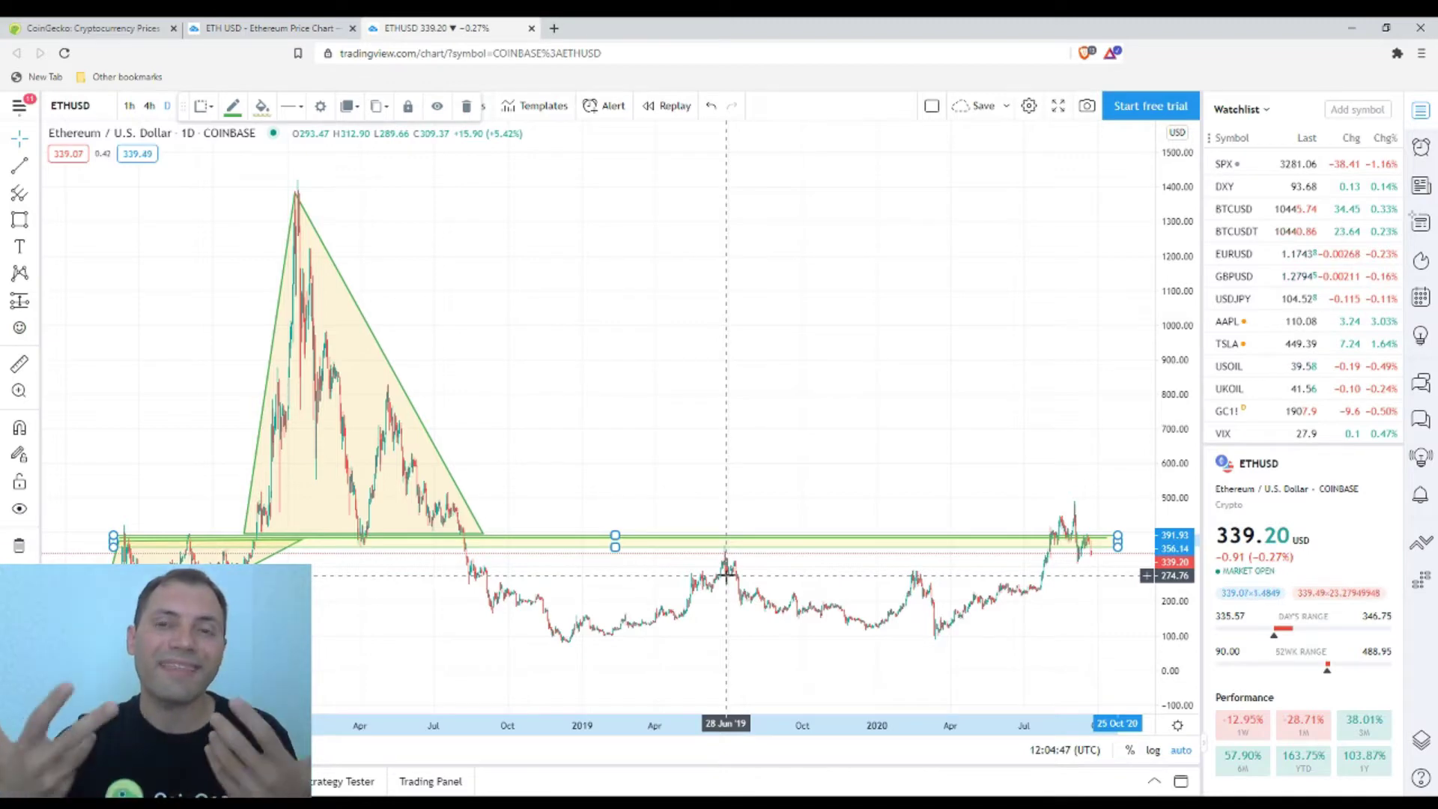
{"action": "scroll", "coordinate": [726, 575], "scroll_direction": "up", "scroll_amount": 2}
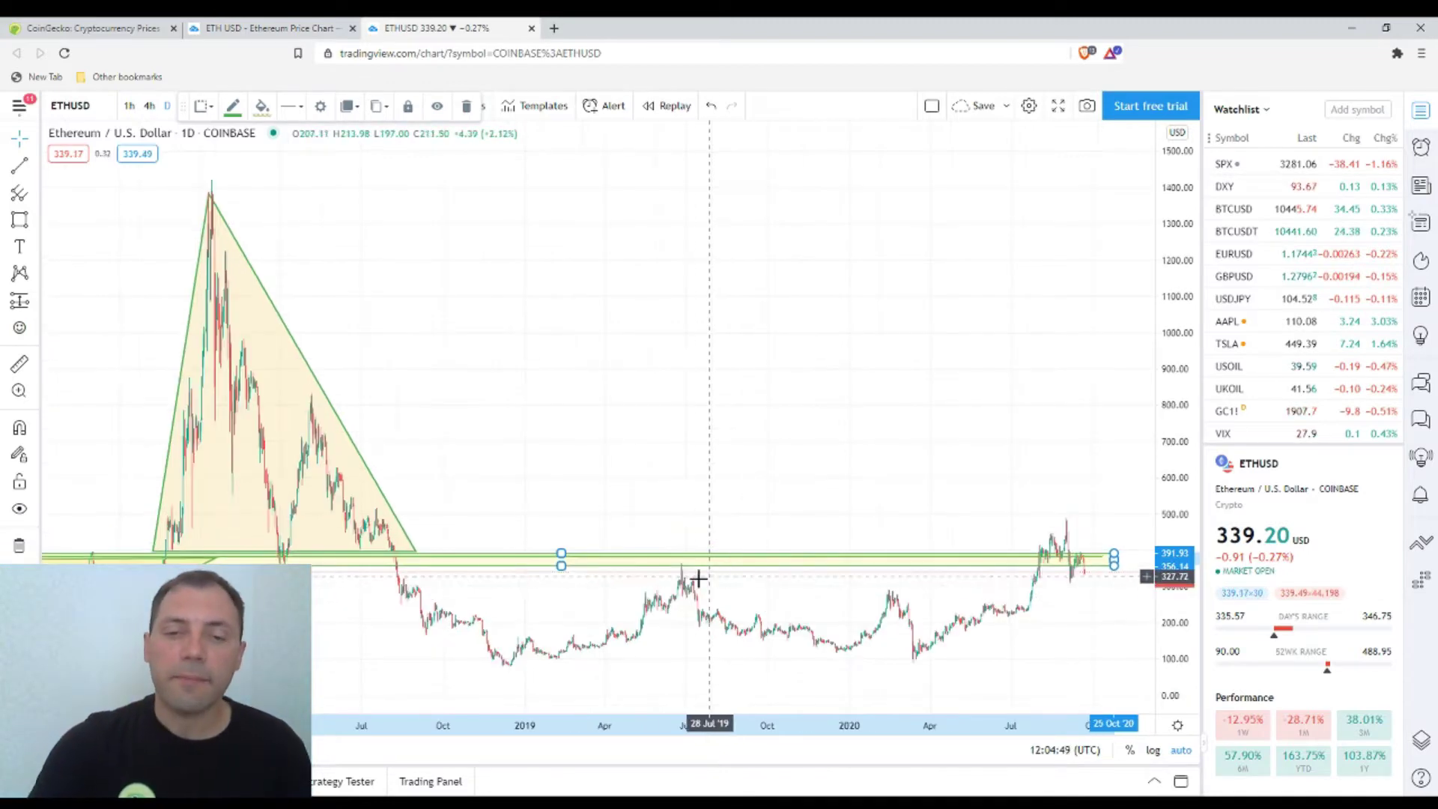
{"action": "scroll", "coordinate": [640, 517], "scroll_direction": "up", "scroll_amount": 2}
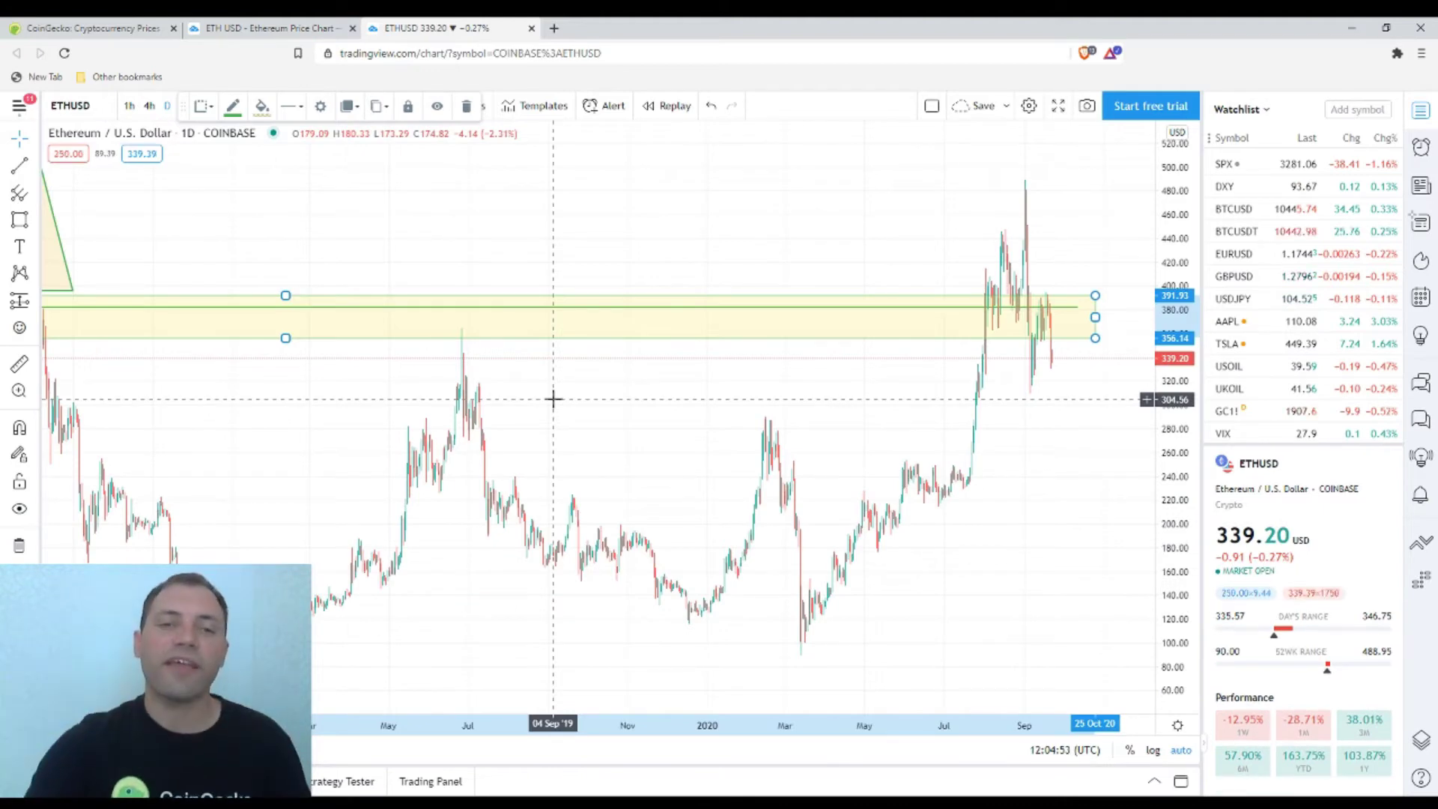
{"action": "scroll", "coordinate": [610, 488], "scroll_direction": "down", "scroll_amount": 3}
{"action": "scroll", "coordinate": [703, 443], "scroll_direction": "down", "scroll_amount": 2}
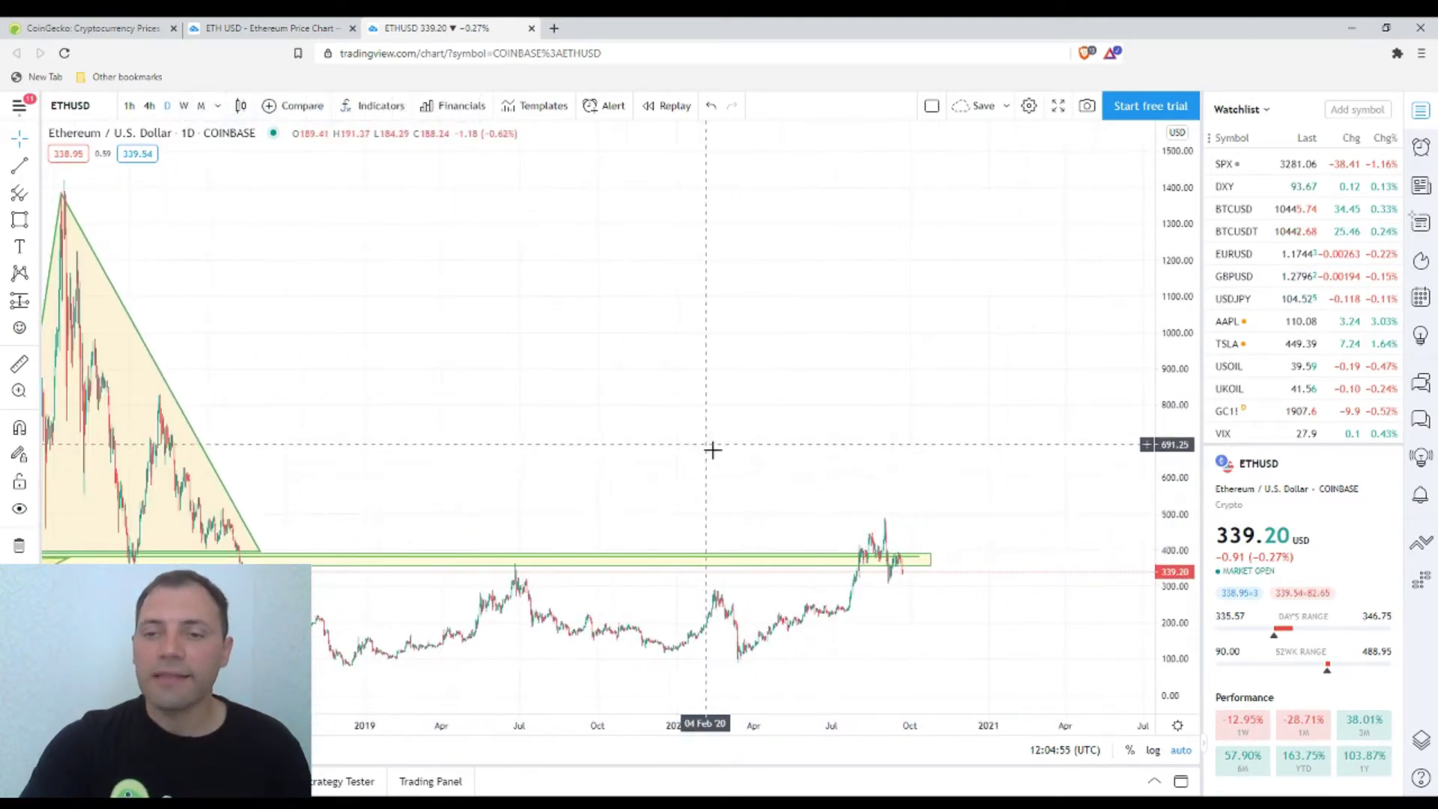
{"action": "scroll", "coordinate": [847, 562], "scroll_direction": "up", "scroll_amount": 1}
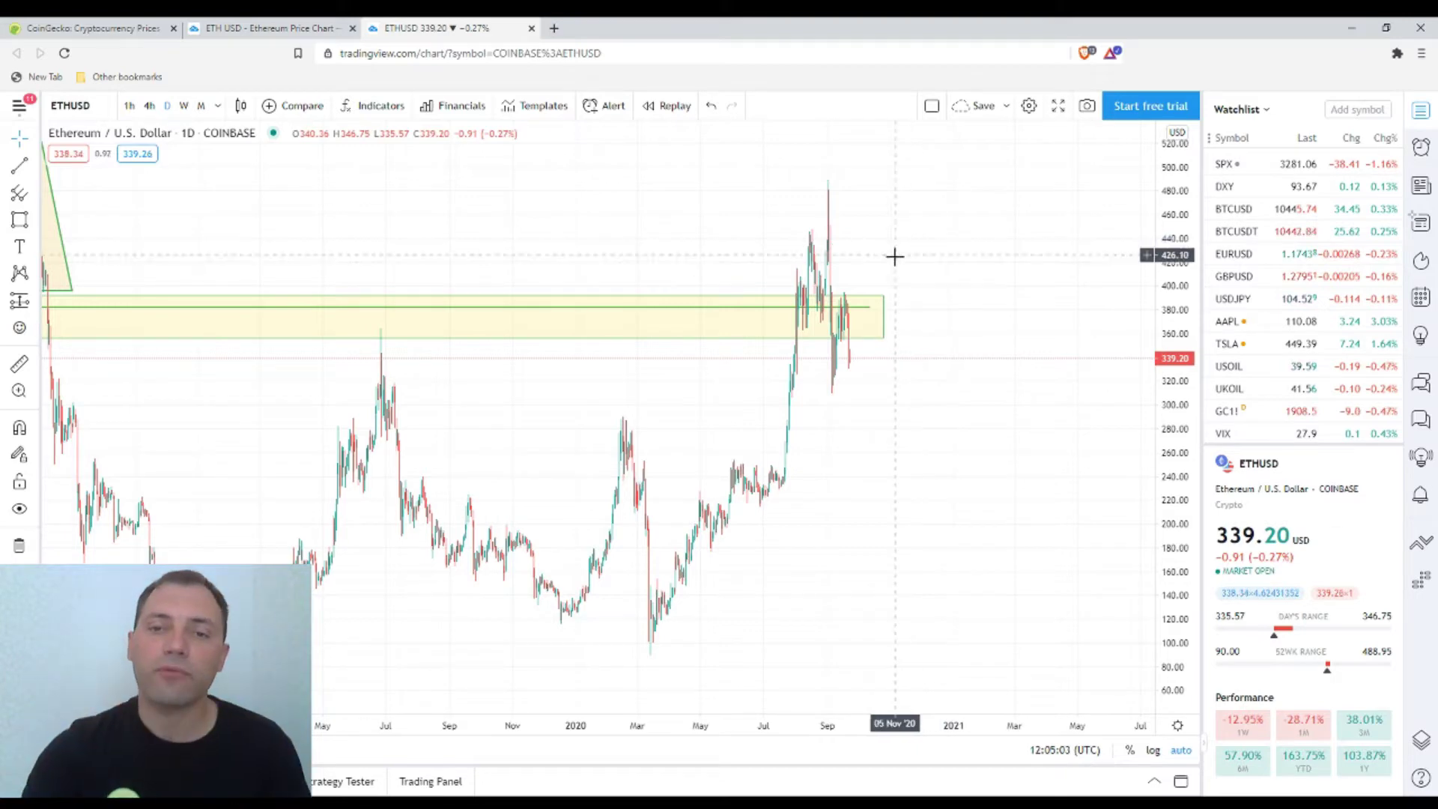
{"action": "scroll", "coordinate": [892, 253], "scroll_direction": "down", "scroll_amount": 5}
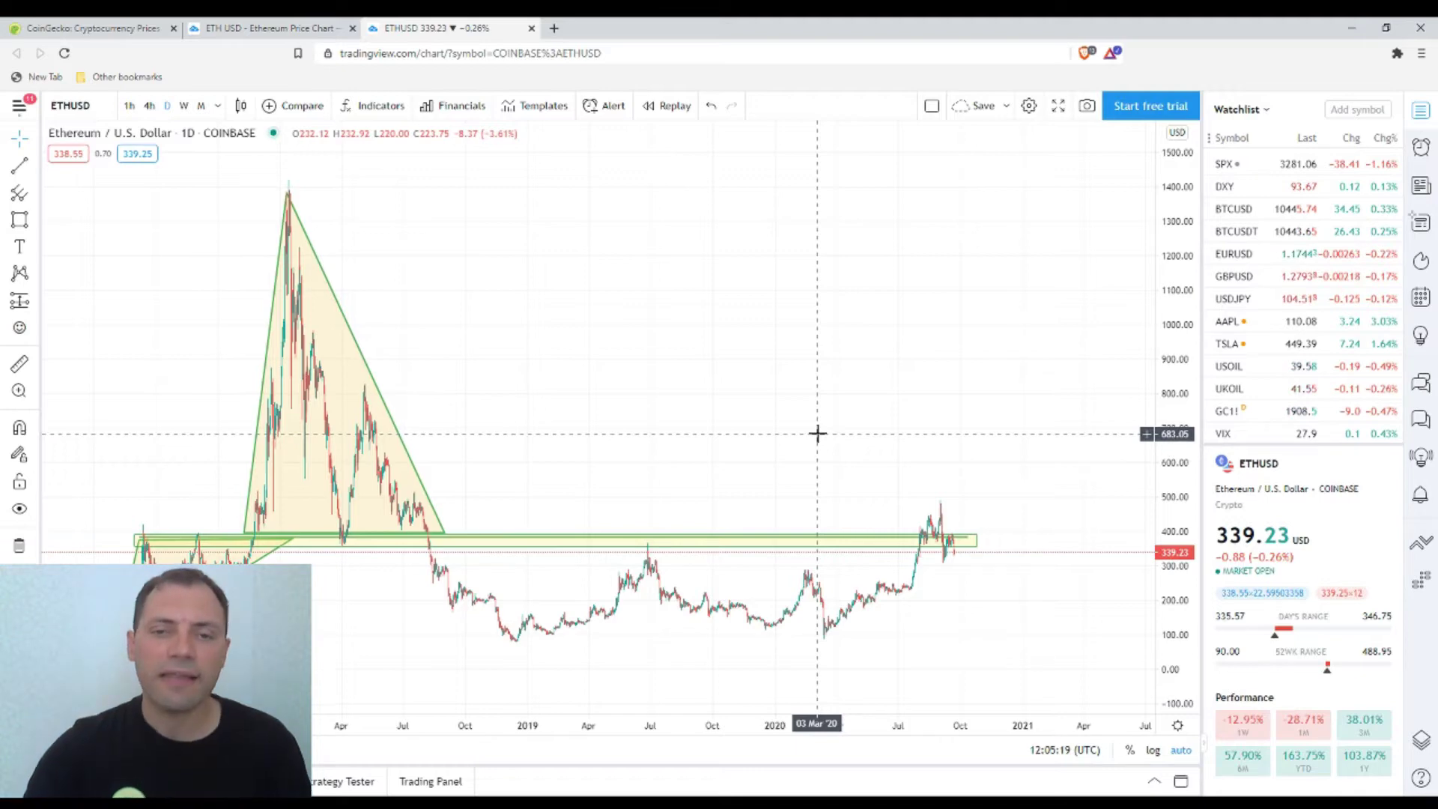
{"action": "scroll", "coordinate": [817, 433], "scroll_direction": "up", "scroll_amount": 3}
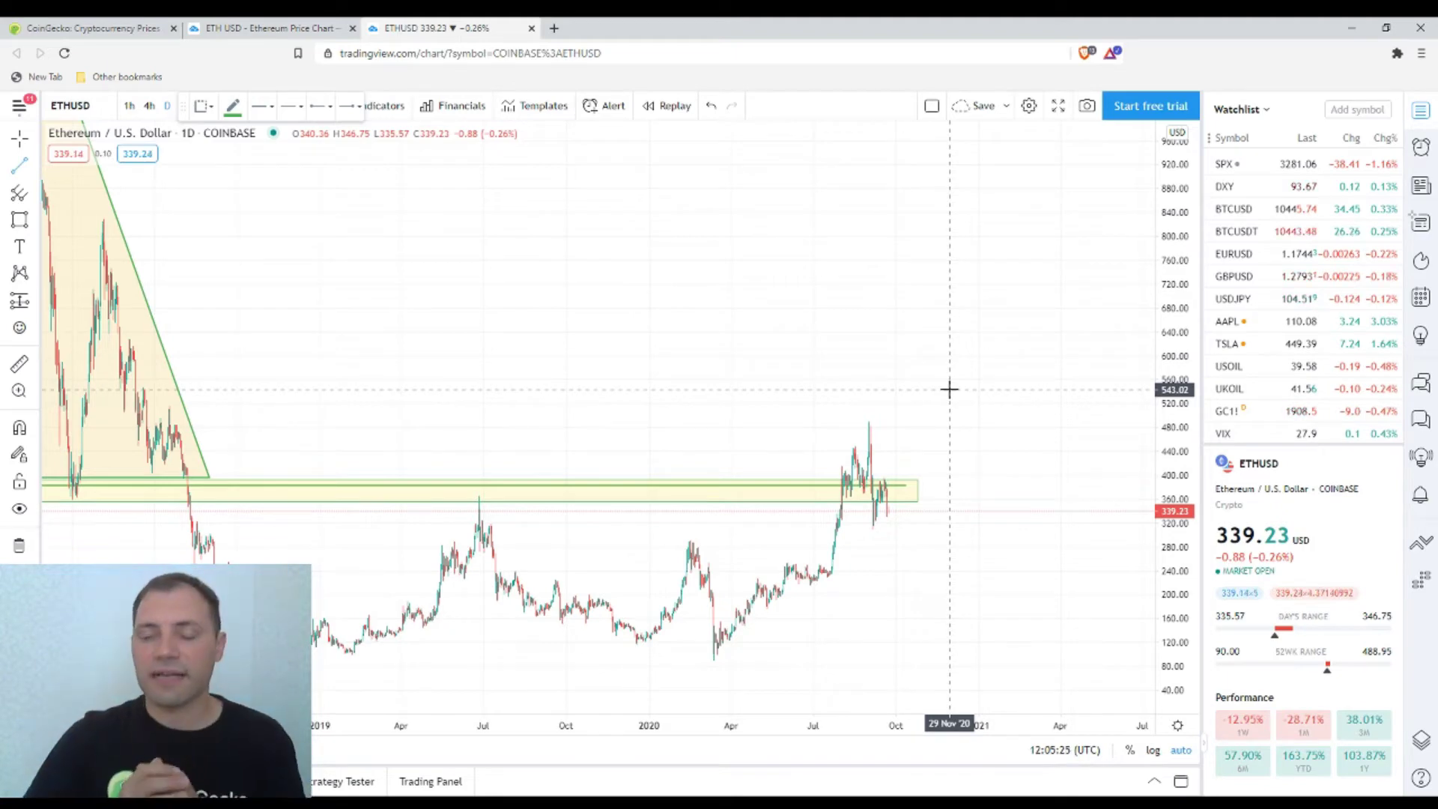
{"action": "scroll", "coordinate": [949, 389], "scroll_direction": "up", "scroll_amount": 2}
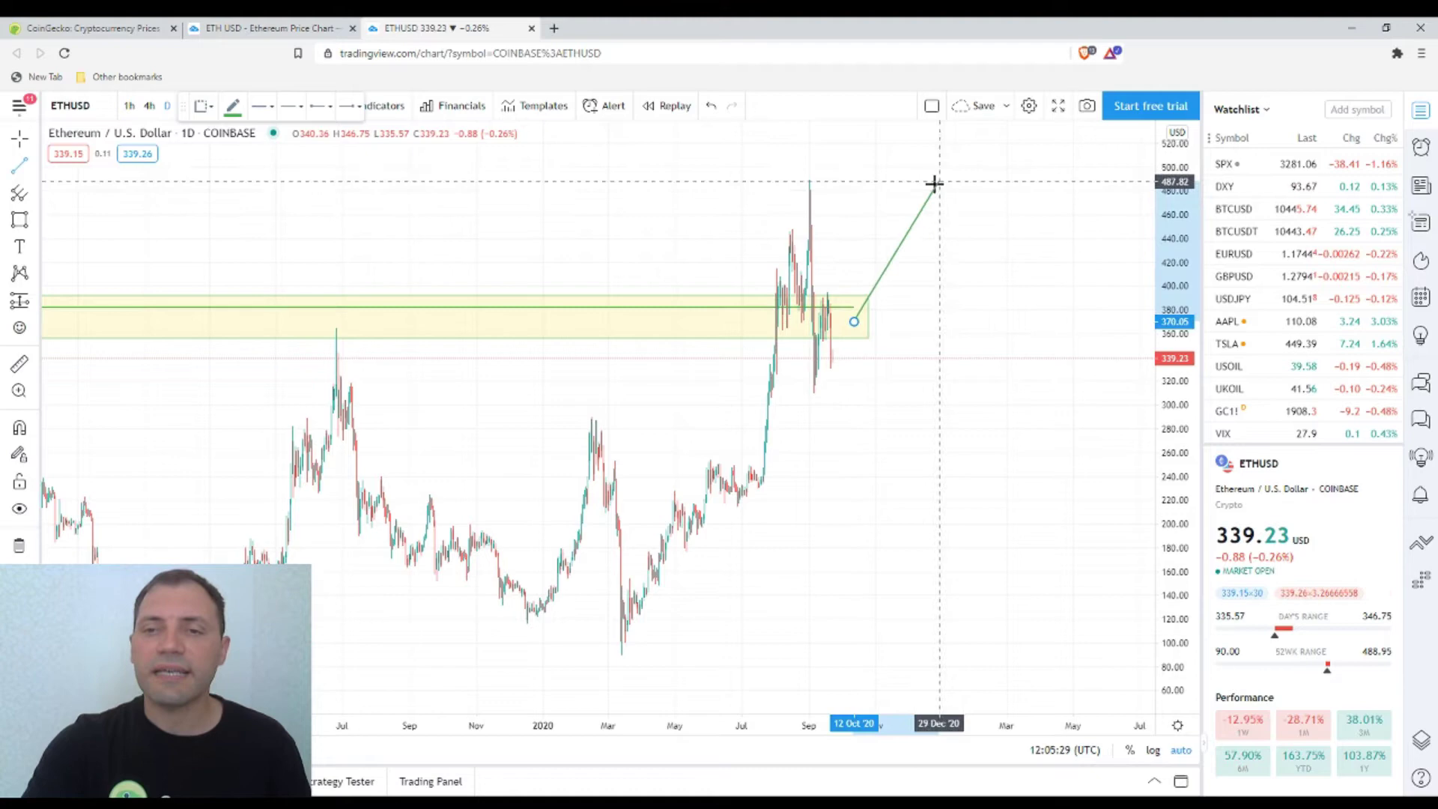
Draw green lines rising from the zone to about 457, then falling back to about 382.
{"action": "left_click", "coordinate": [915, 210]}
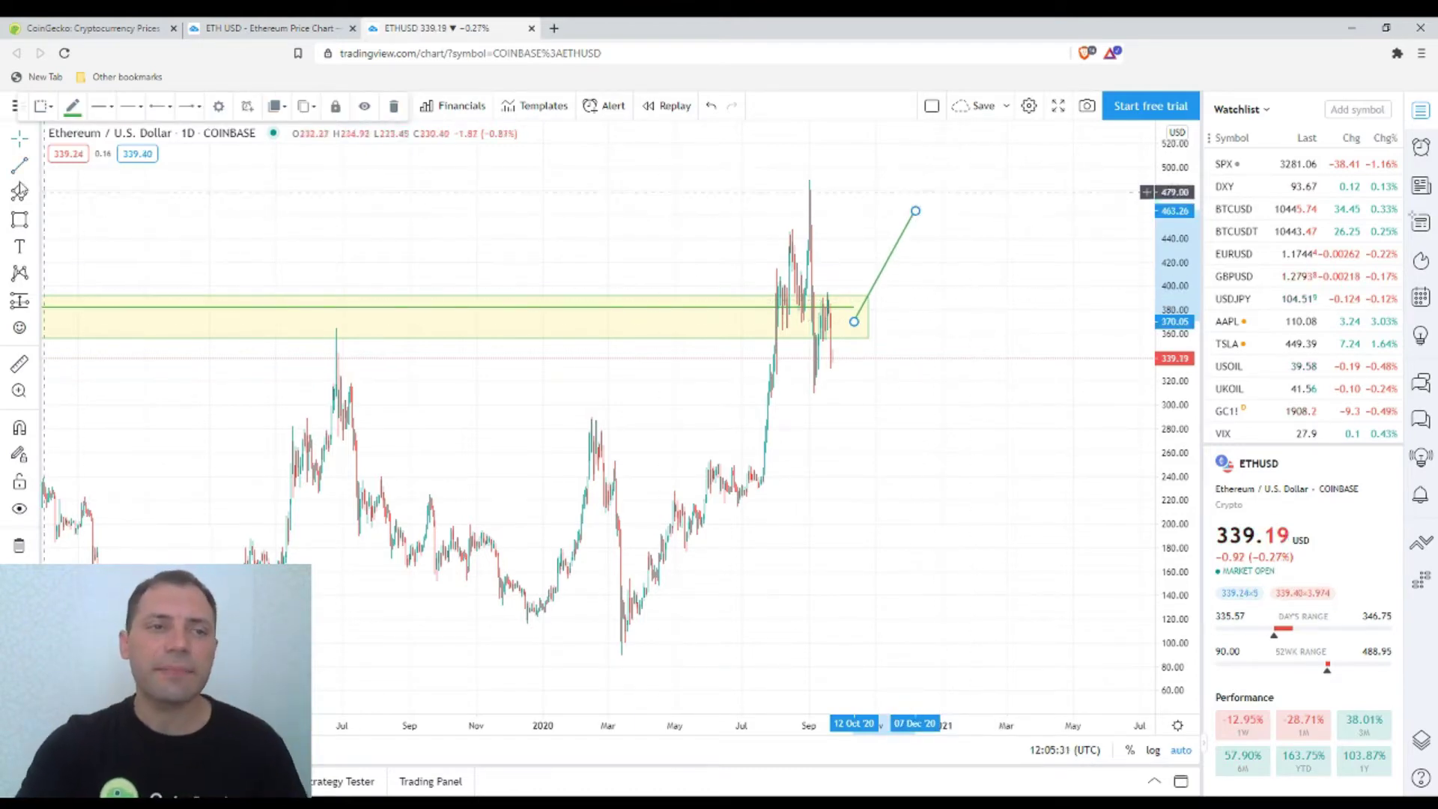
{"action": "left_click", "coordinate": [857, 231]}
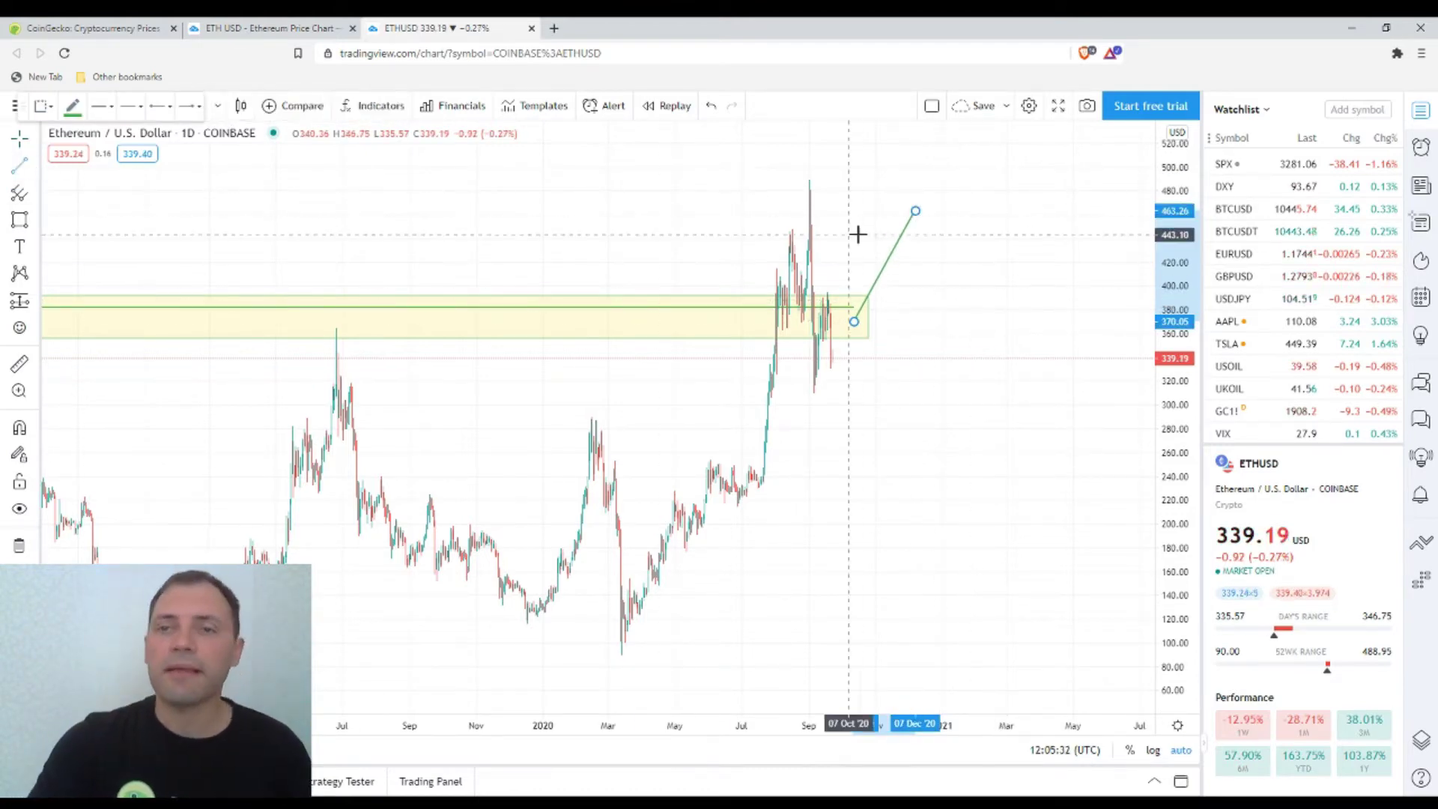
{"action": "left_click", "coordinate": [919, 215]}
{"action": "left_click", "coordinate": [937, 306]}
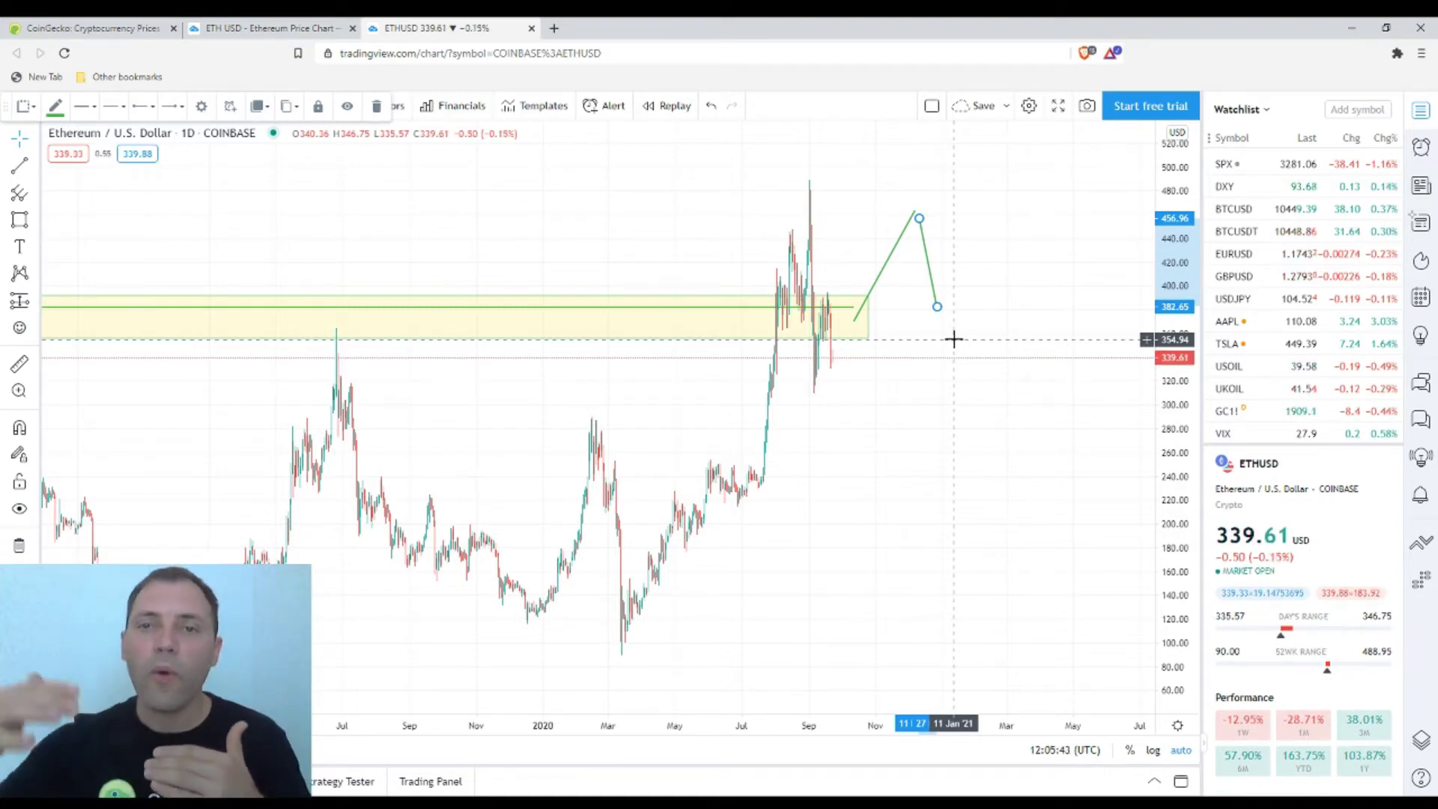
{"action": "scroll", "coordinate": [950, 366], "scroll_direction": "down", "scroll_amount": 3}
{"action": "left_click", "coordinate": [889, 347]}
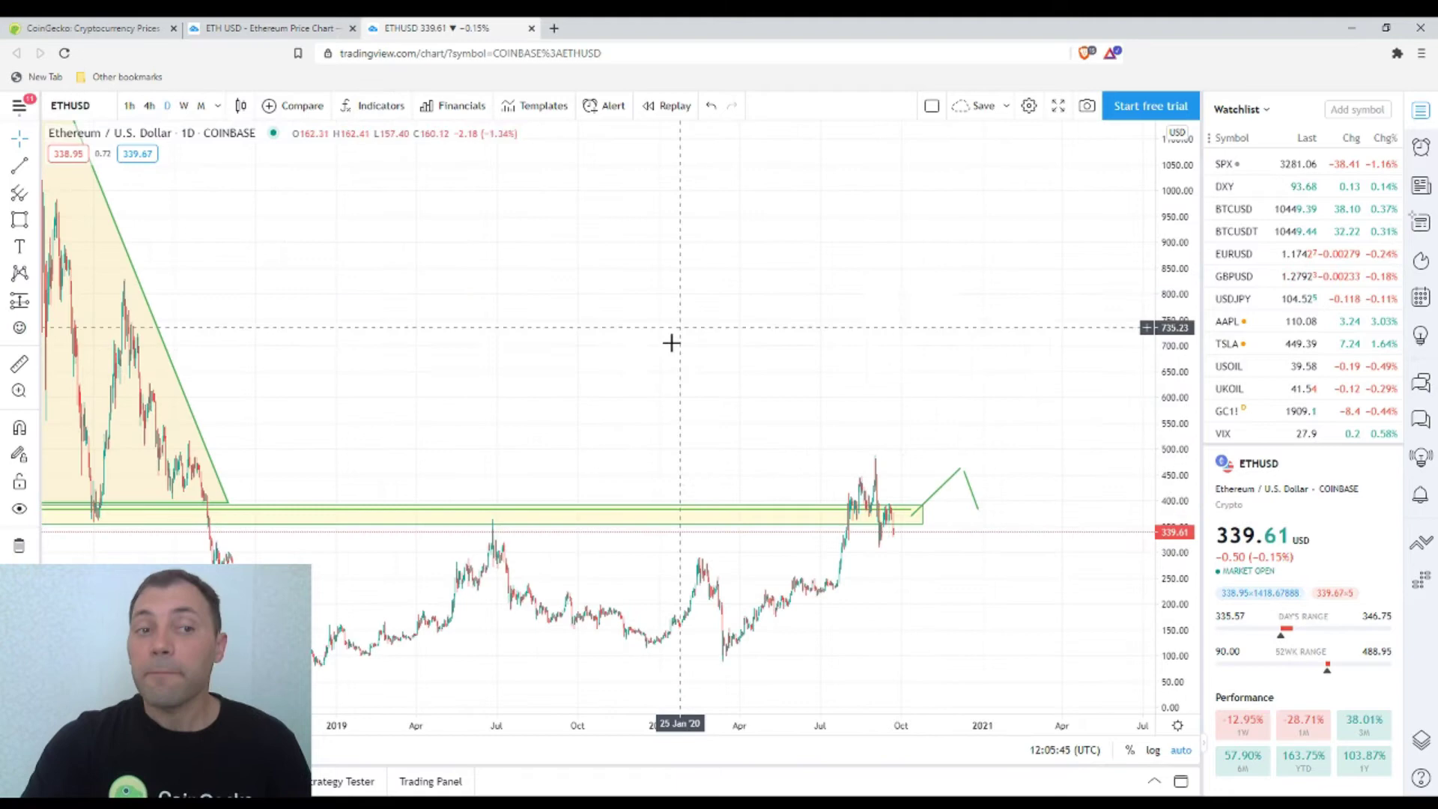
Draw a trend line from the support zone down to about 290 and colour it red.
{"action": "left_click", "coordinate": [20, 170]}
{"action": "scroll", "coordinate": [842, 402], "scroll_direction": "up", "scroll_amount": 3}
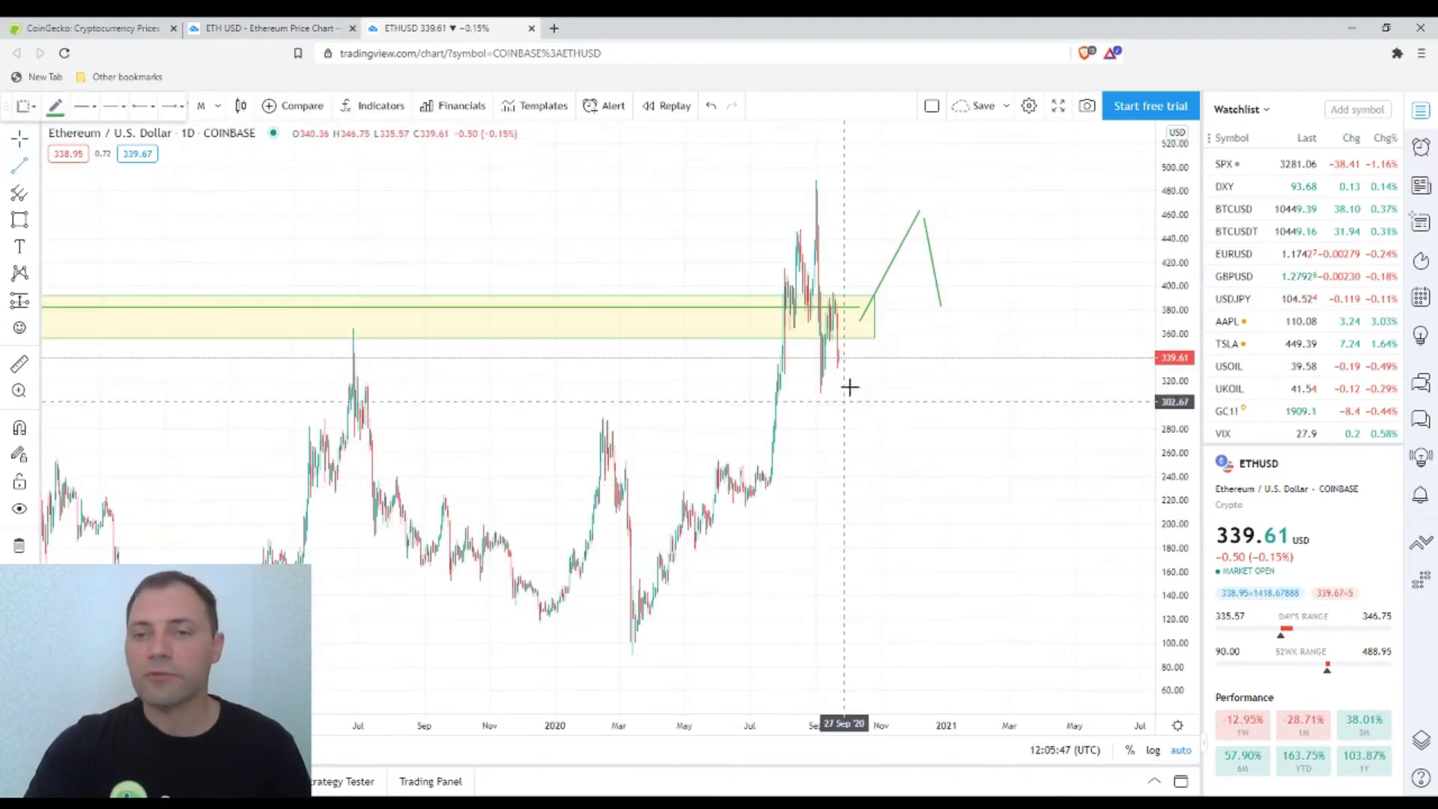
{"action": "left_click", "coordinate": [845, 324]}
{"action": "left_click", "coordinate": [872, 417]}
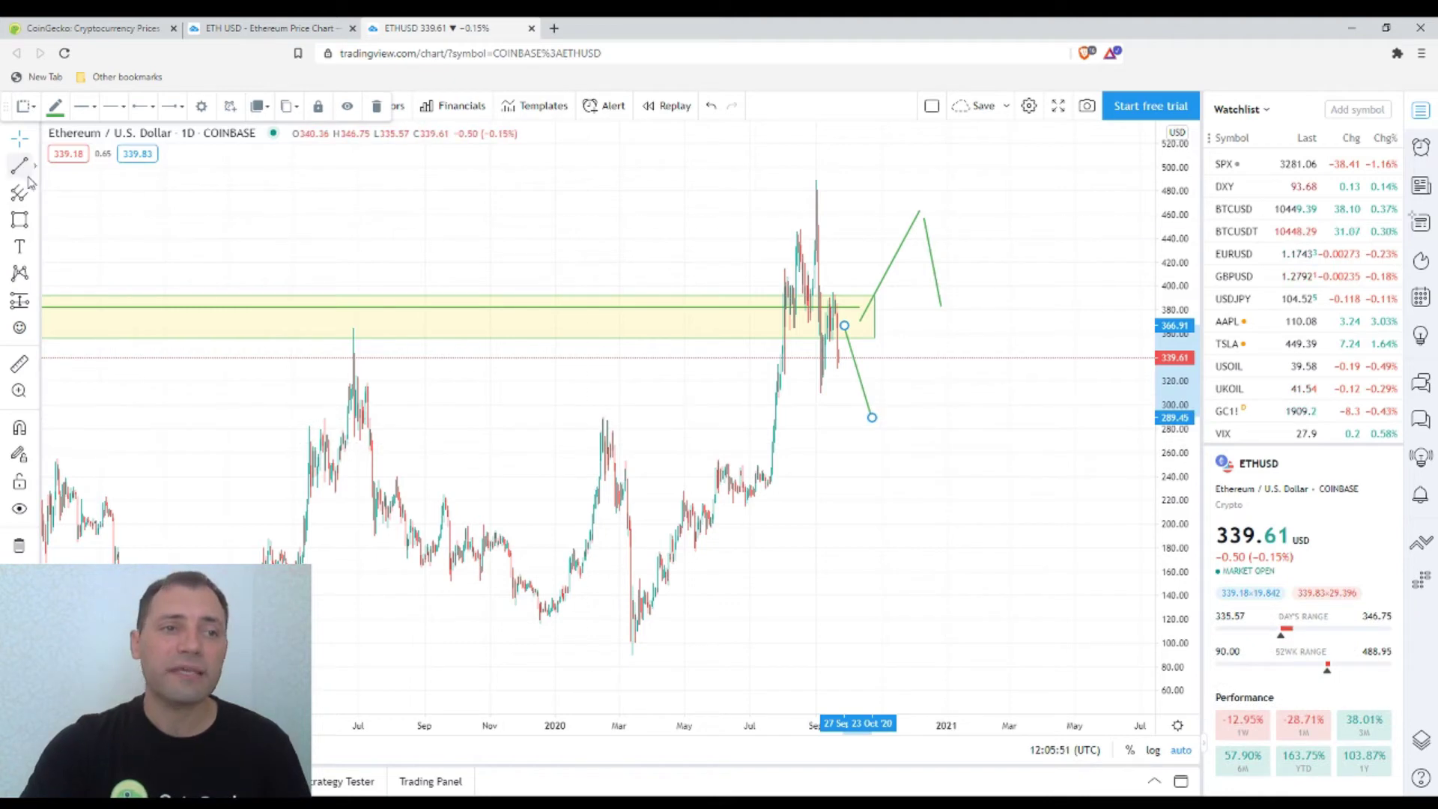
{"action": "double_click", "coordinate": [862, 389]}
{"action": "left_click", "coordinate": [700, 268]}
{"action": "left_click", "coordinate": [685, 314]}
{"action": "left_click", "coordinate": [909, 359]}
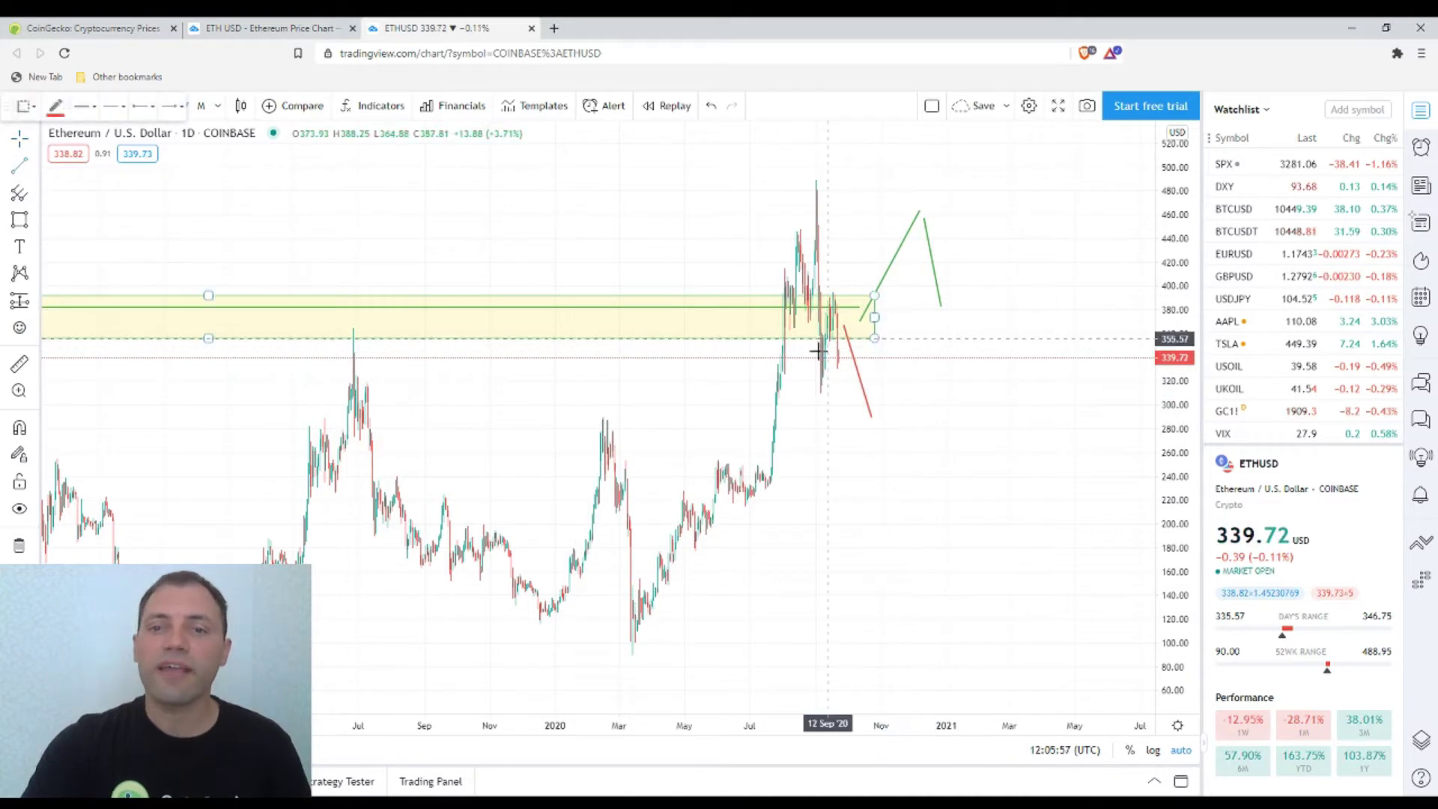
Add a red line from the 290 low back up to about 370.
{"action": "left_click", "coordinate": [874, 412]}
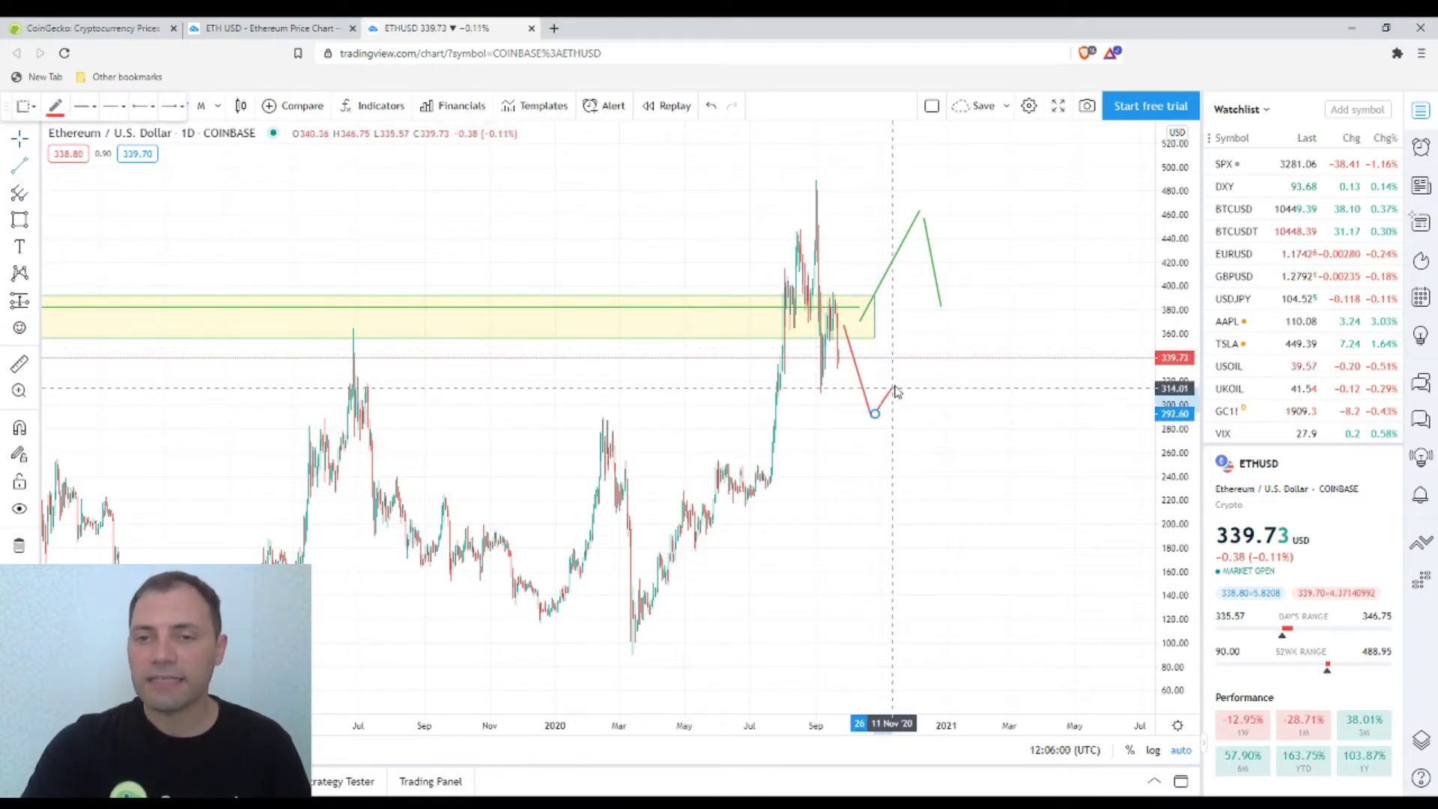
{"action": "left_click", "coordinate": [925, 328]}
{"action": "scroll", "coordinate": [1037, 427], "scroll_direction": "down", "scroll_amount": 4}
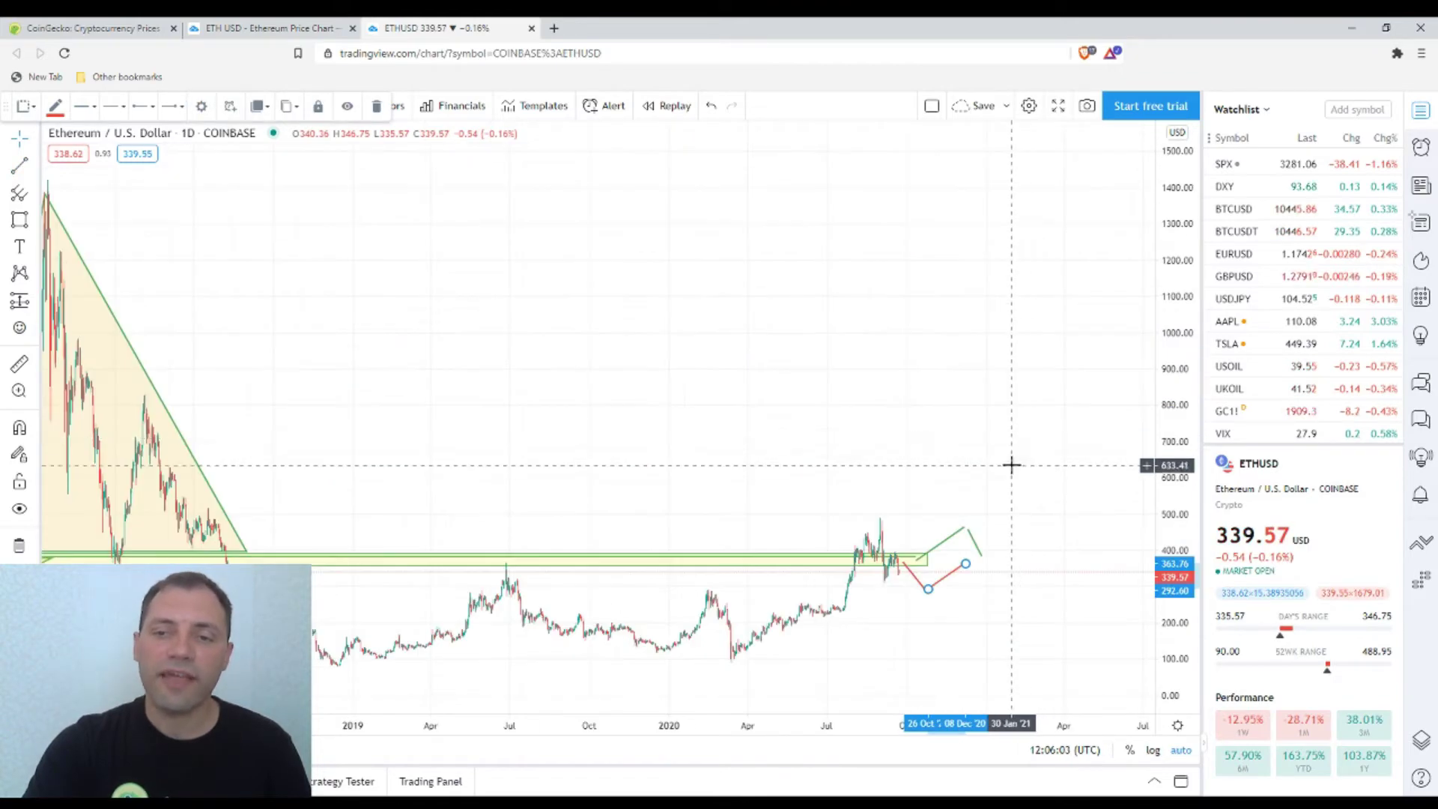
{"action": "left_click", "coordinate": [1008, 438]}
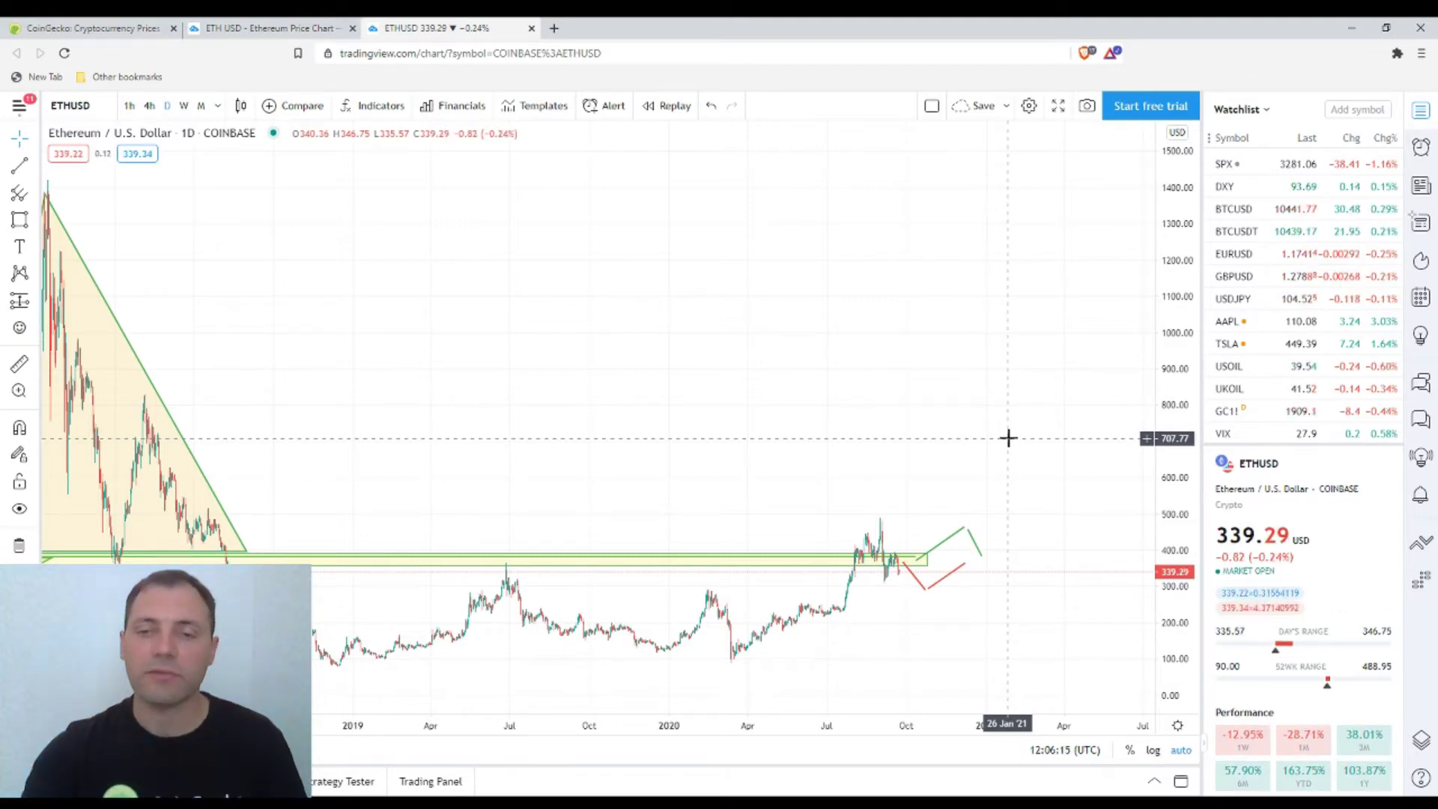
{"action": "scroll", "coordinate": [1008, 438], "scroll_direction": "up", "scroll_amount": 3}
{"action": "scroll", "coordinate": [841, 391], "scroll_direction": "up", "scroll_amount": 3}
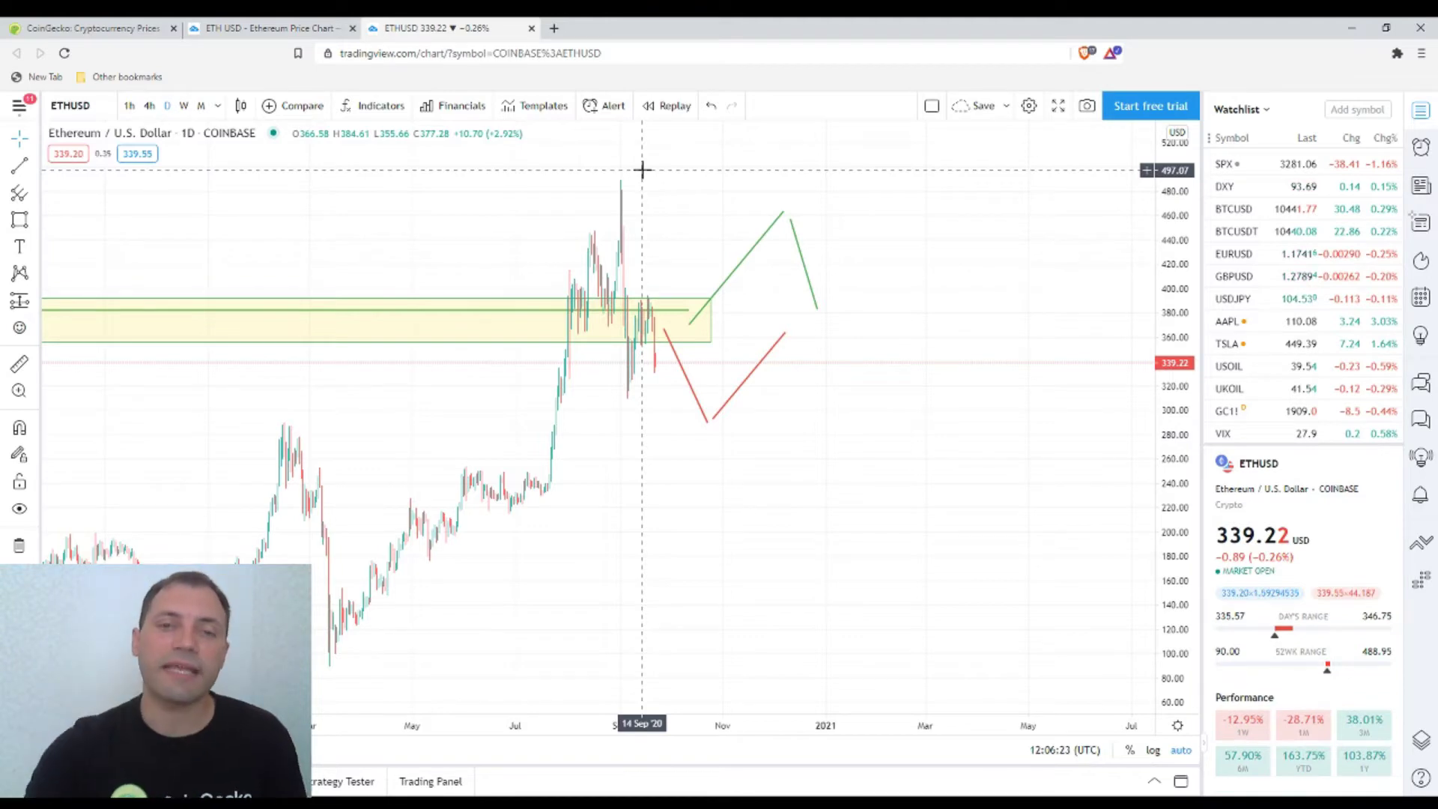
{"action": "scroll", "coordinate": [739, 369], "scroll_direction": "down", "scroll_amount": 2}
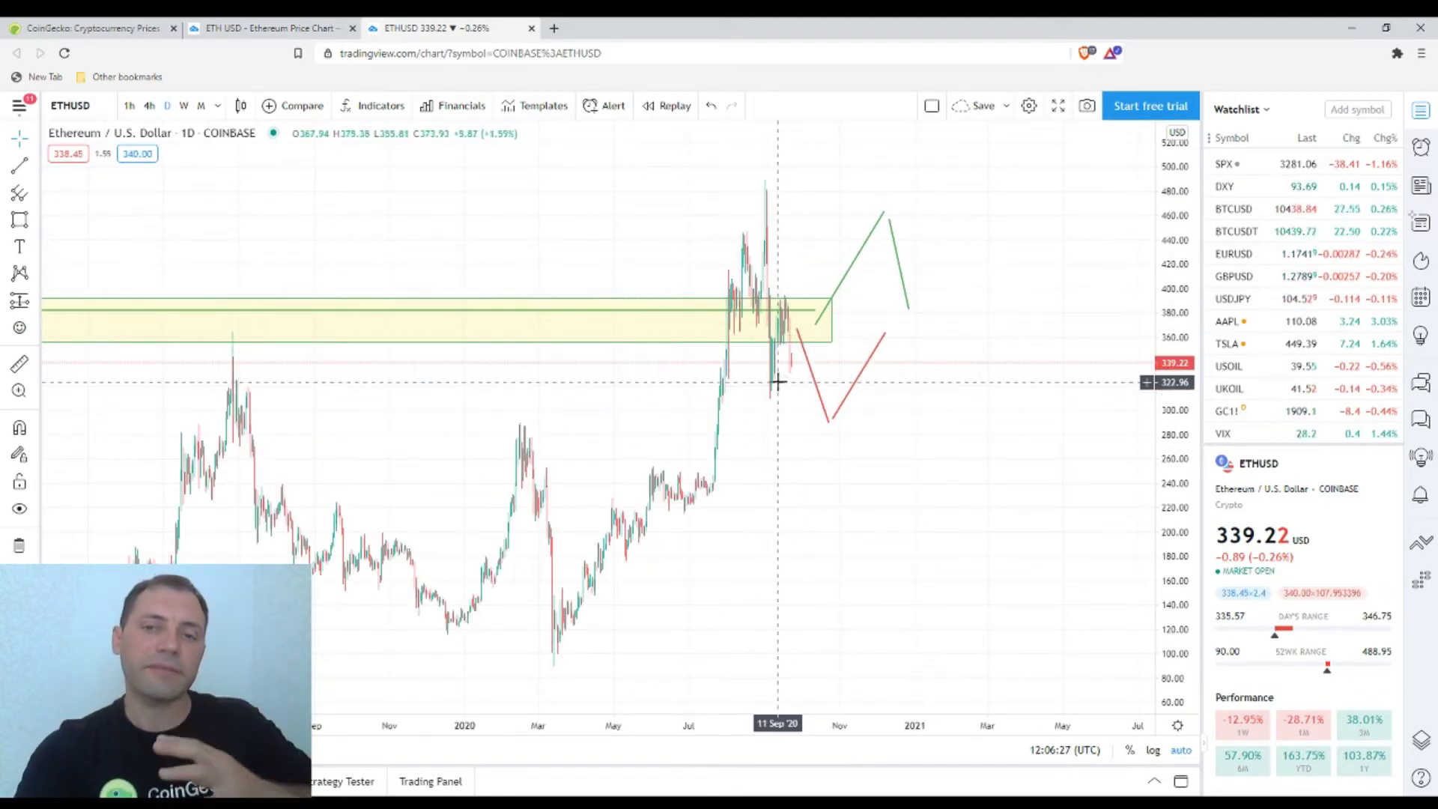
{"action": "scroll", "coordinate": [783, 380], "scroll_direction": "down", "scroll_amount": 5}
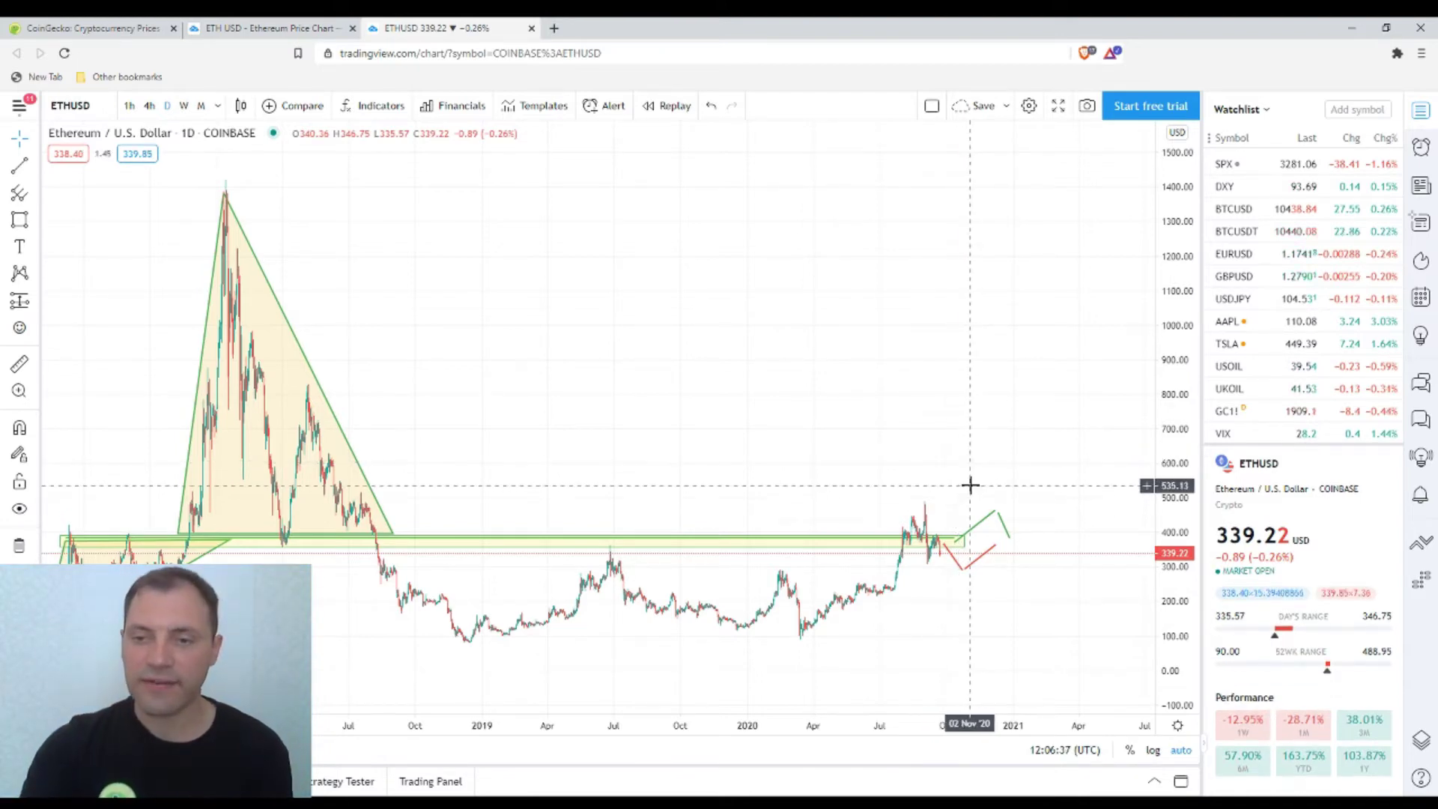
Delete the green-and-red zigzag, the green horizontal line and the yellow triangle.
{"action": "left_click", "coordinate": [964, 540]}
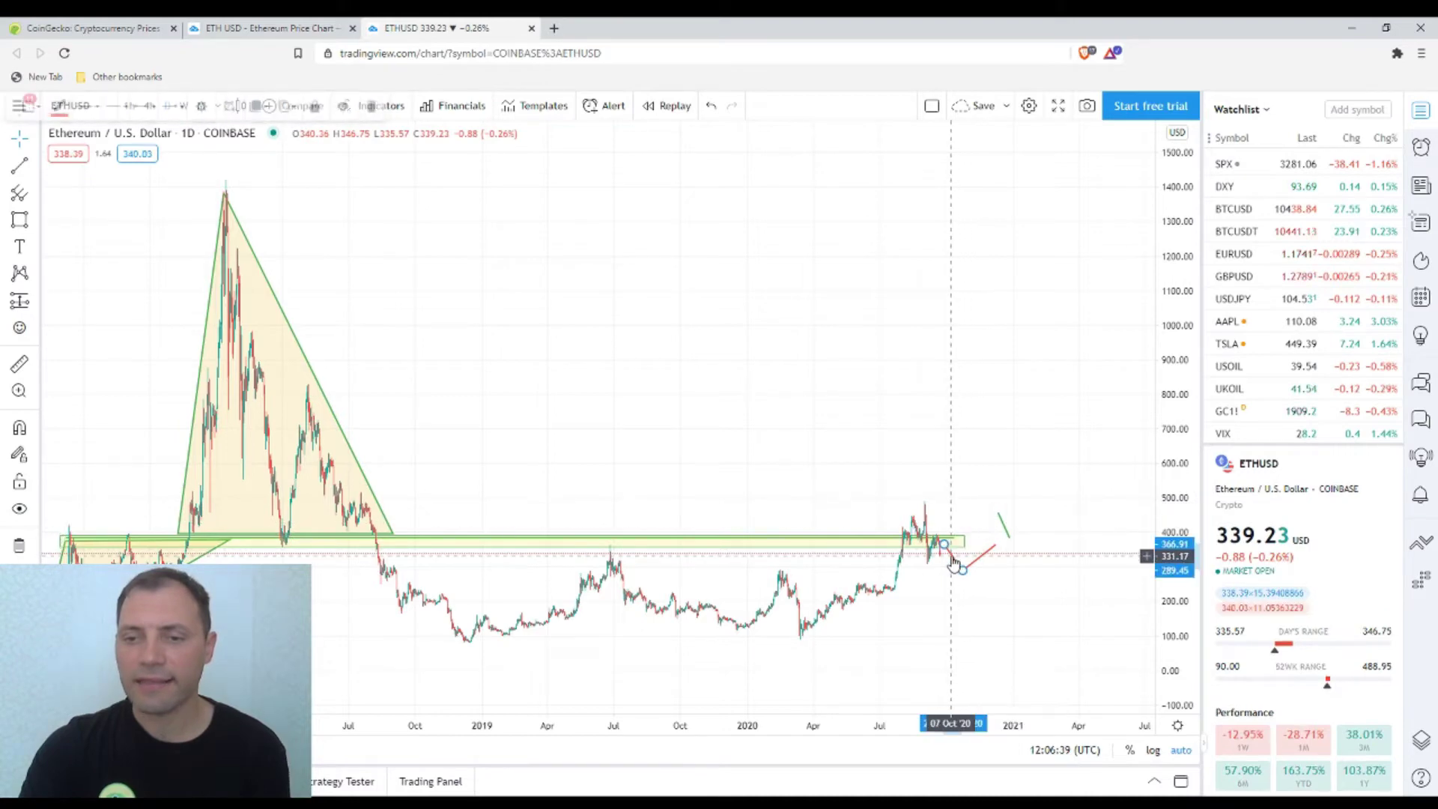
{"action": "key", "text": "Delete"}
{"action": "left_click", "coordinate": [999, 514]}
{"action": "left_click", "coordinate": [964, 537]}
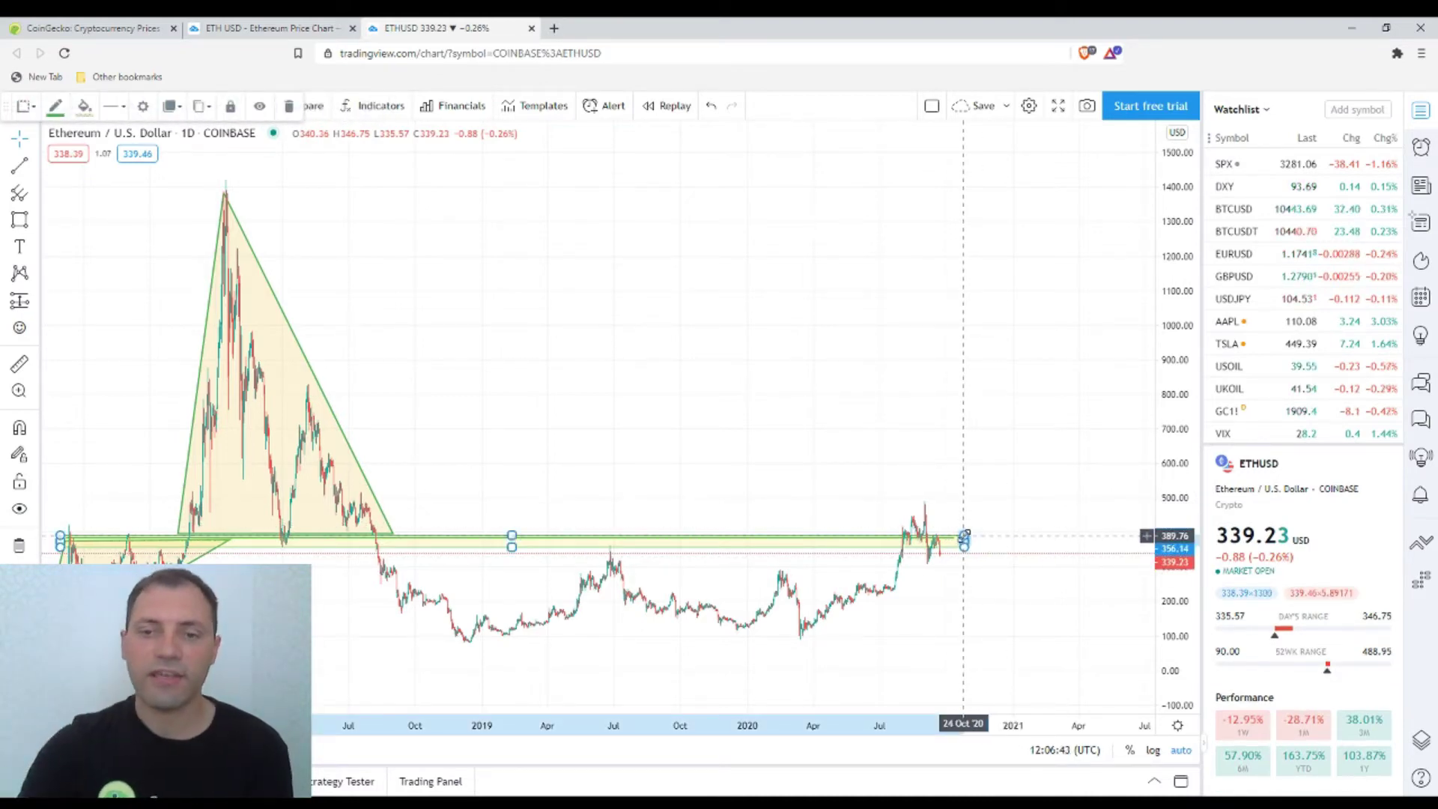
{"action": "left_click", "coordinate": [742, 528]}
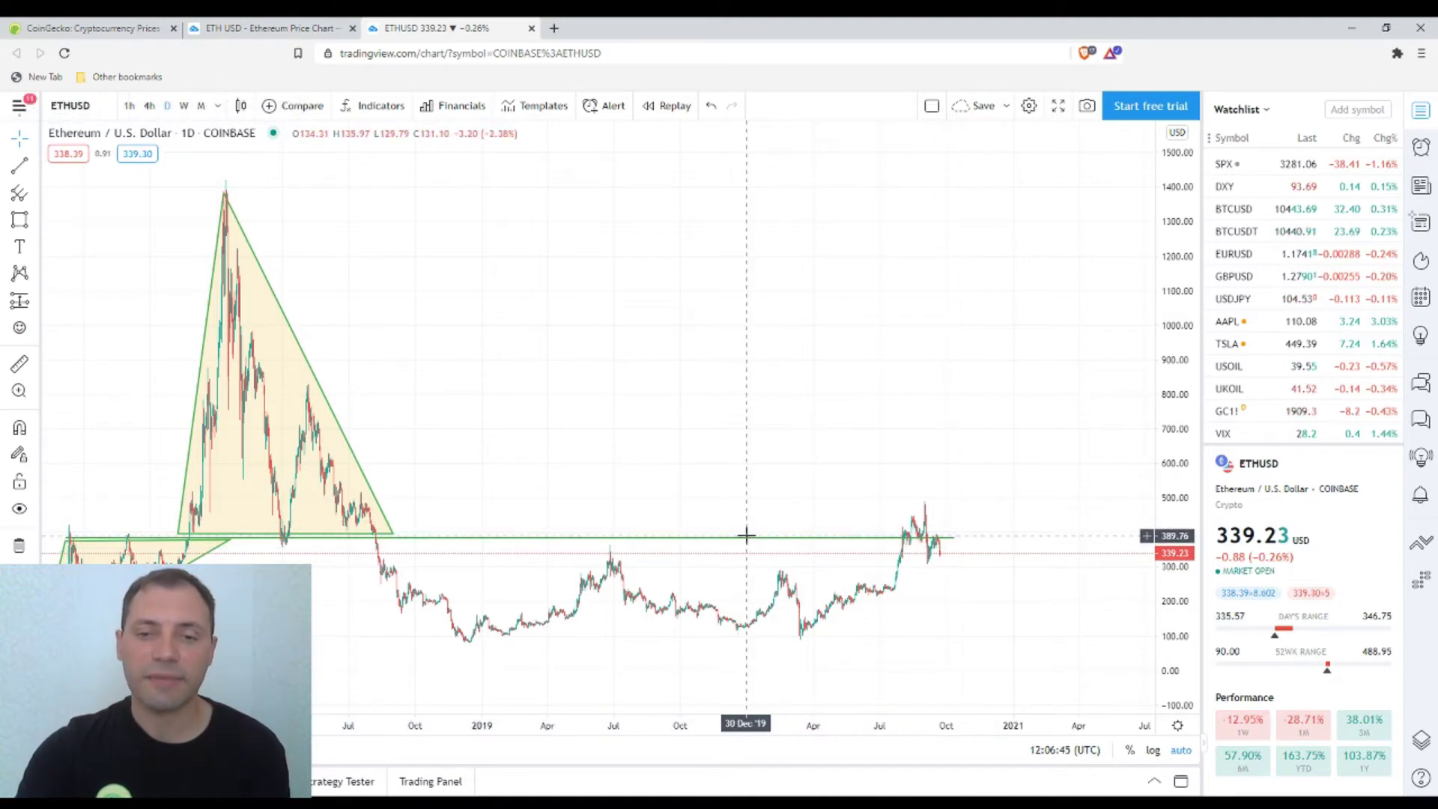
{"action": "left_click", "coordinate": [748, 535]}
{"action": "key", "text": "Delete"}
{"action": "left_click", "coordinate": [334, 478]}
{"action": "key", "text": "Delete"}
{"action": "key", "text": "Delete"}
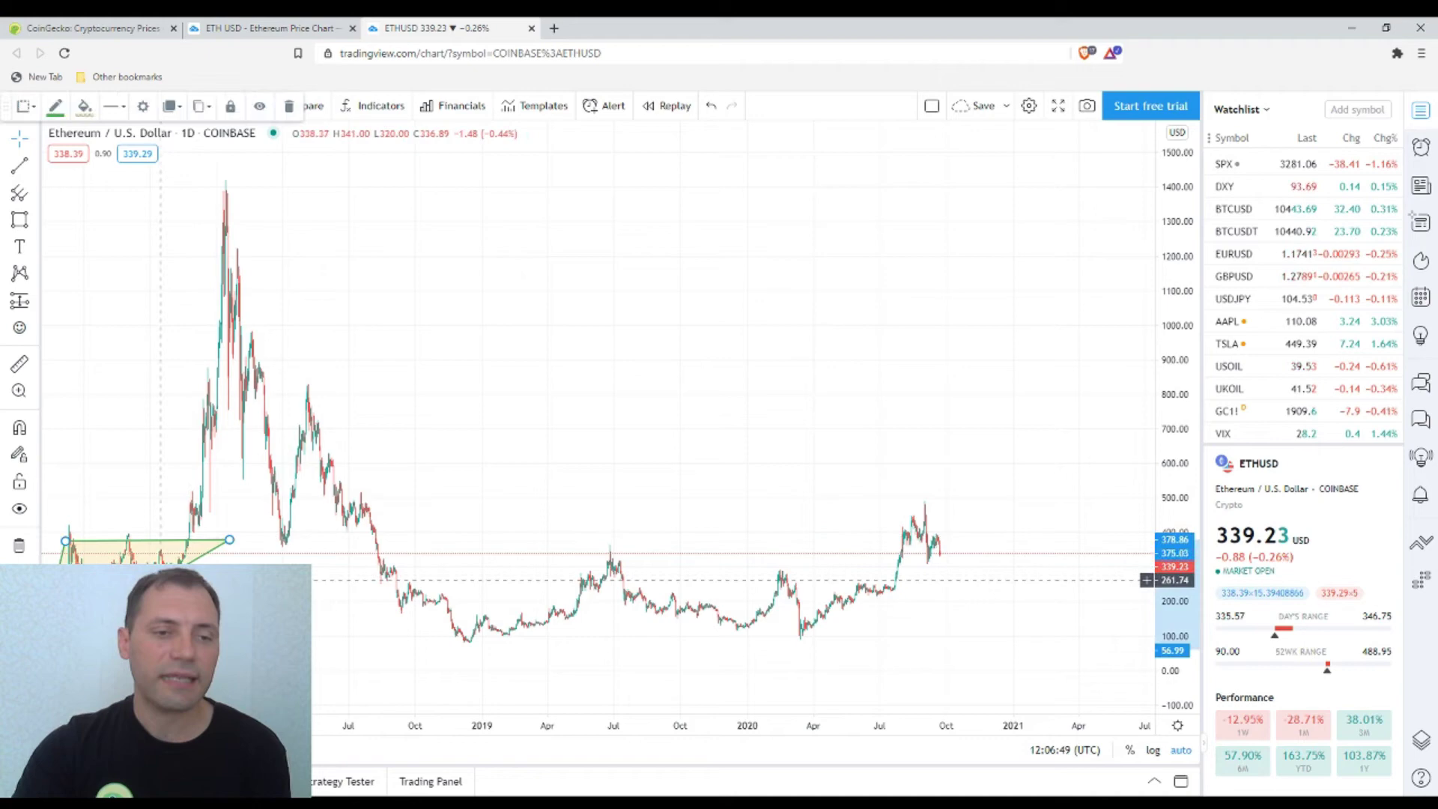
Switch the chart to monthly candles and zoom into 2019–2021.
{"action": "left_click", "coordinate": [200, 106]}
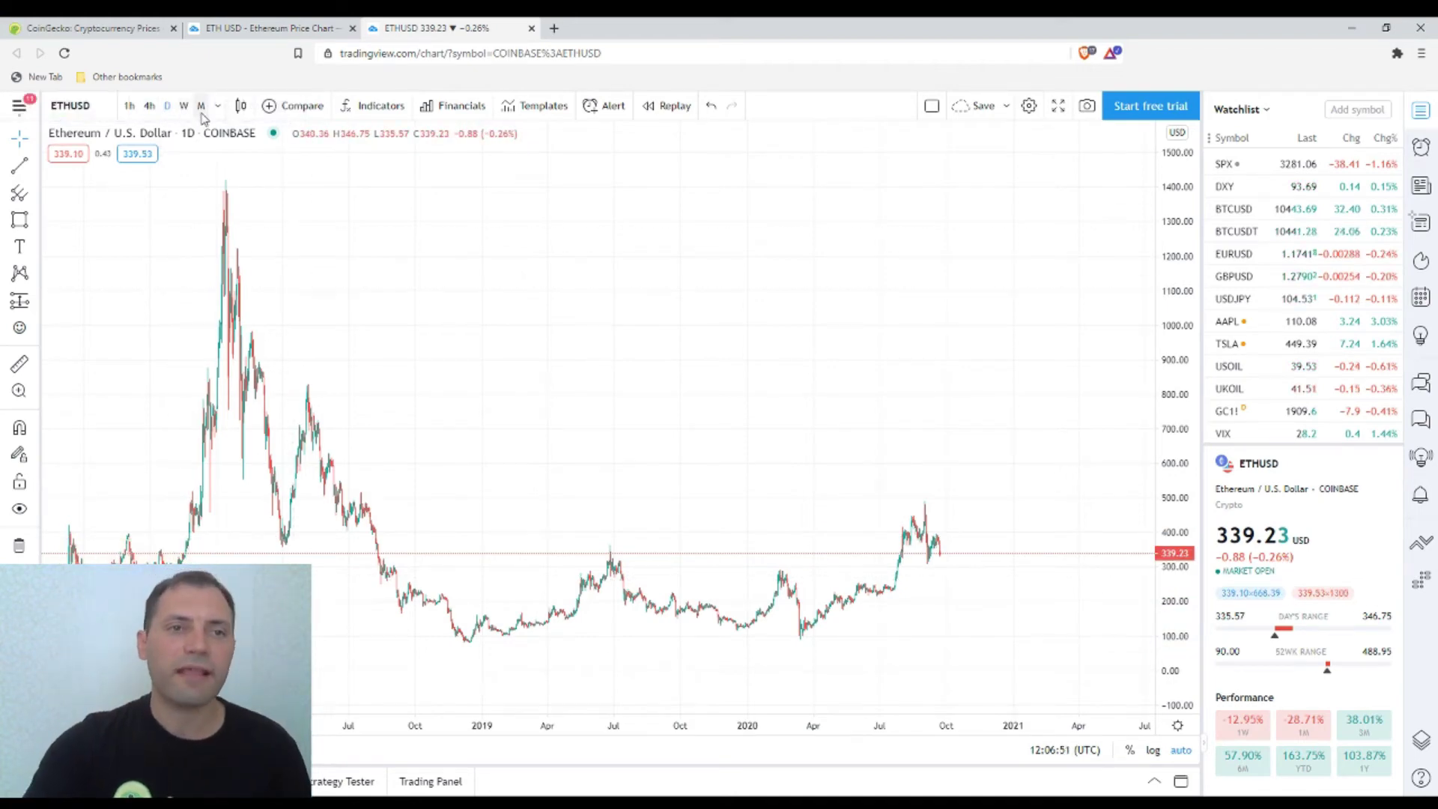
{"action": "scroll", "coordinate": [292, 392], "scroll_direction": "up", "scroll_amount": 10}
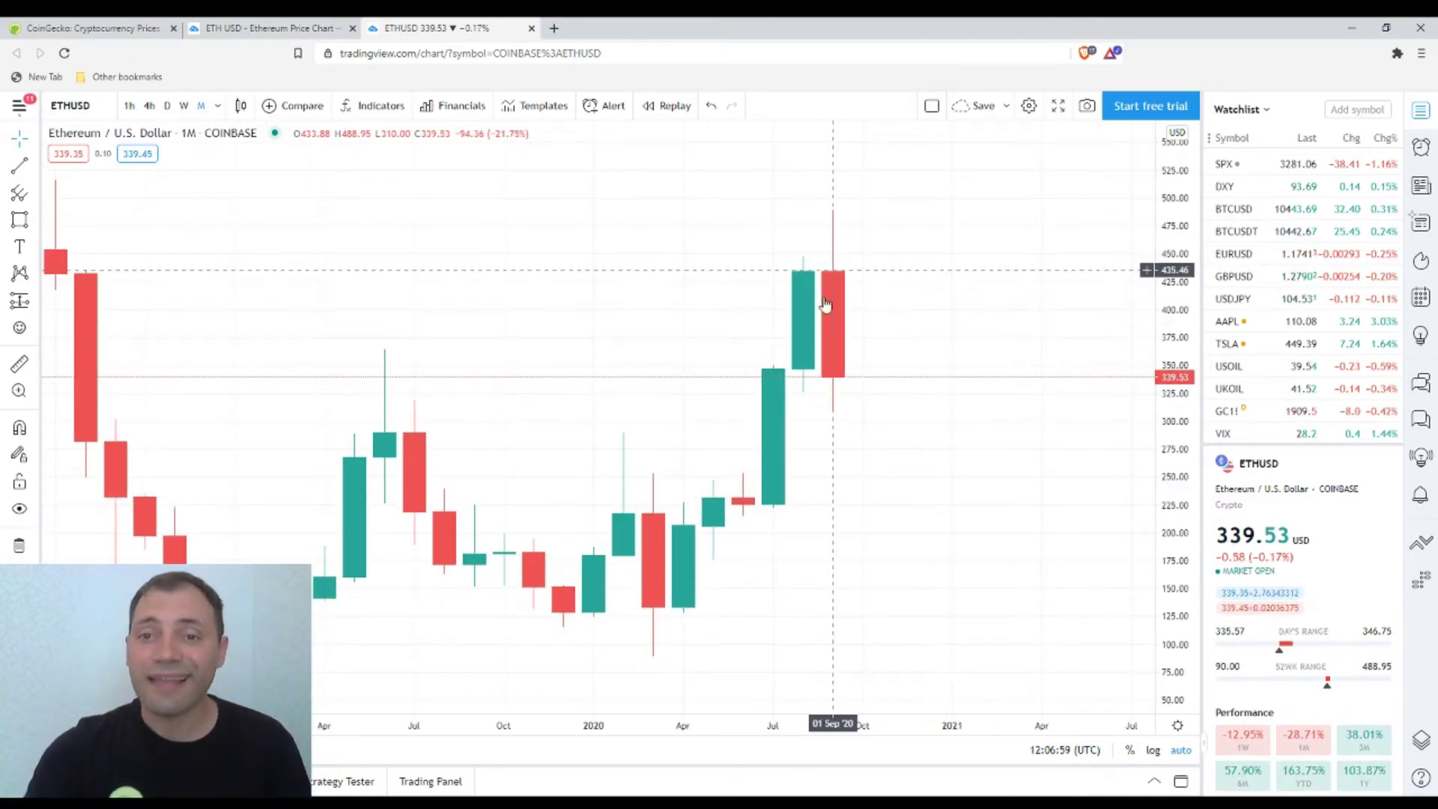
{"action": "left_click", "coordinate": [19, 220]}
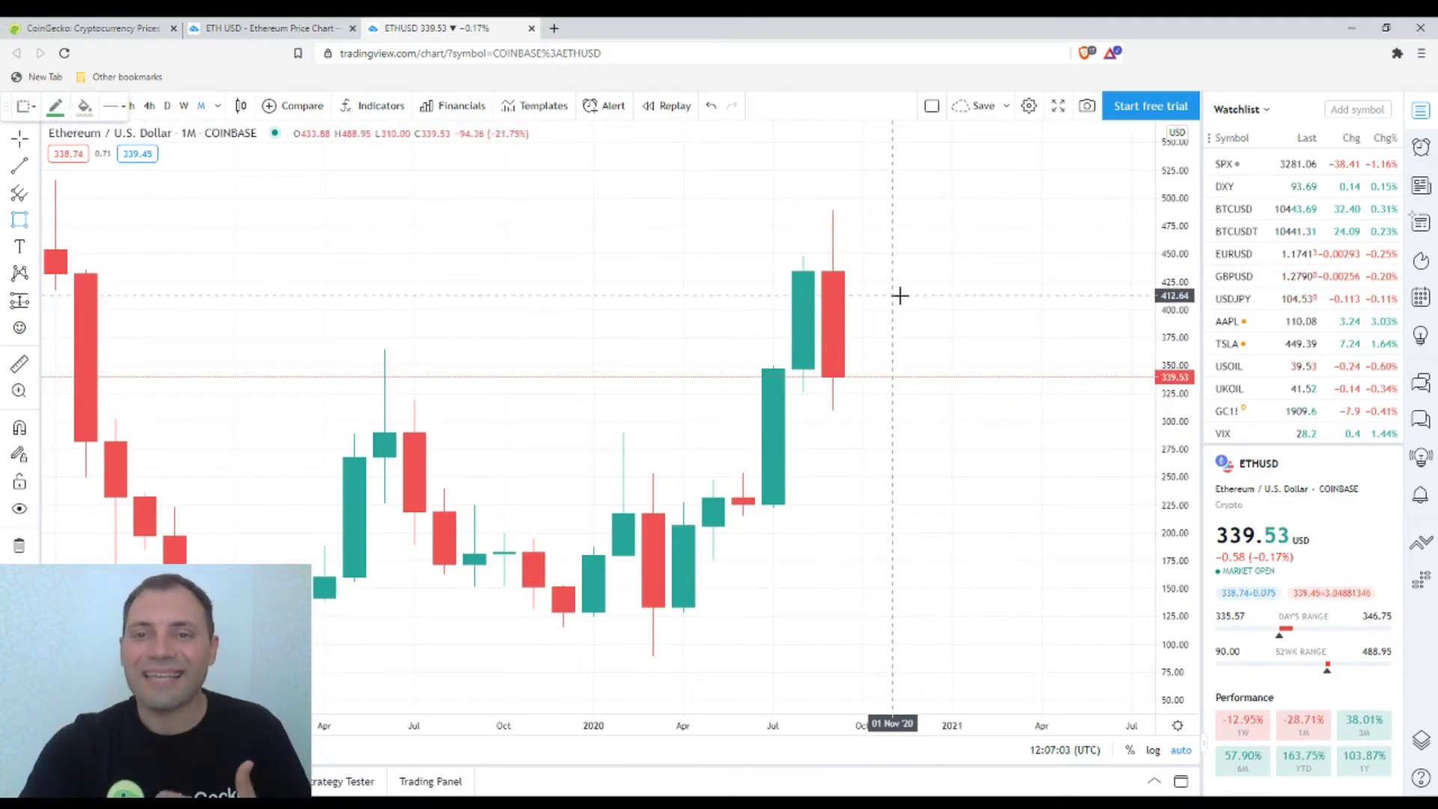
Box the Jul–Oct 2020 monthly candles from about 299 up to the 500 wick high.
{"action": "left_click_drag", "start_coordinate": [778, 223], "coordinate": [897, 421]}
{"action": "scroll", "coordinate": [892, 420], "scroll_direction": "up", "scroll_amount": 2}
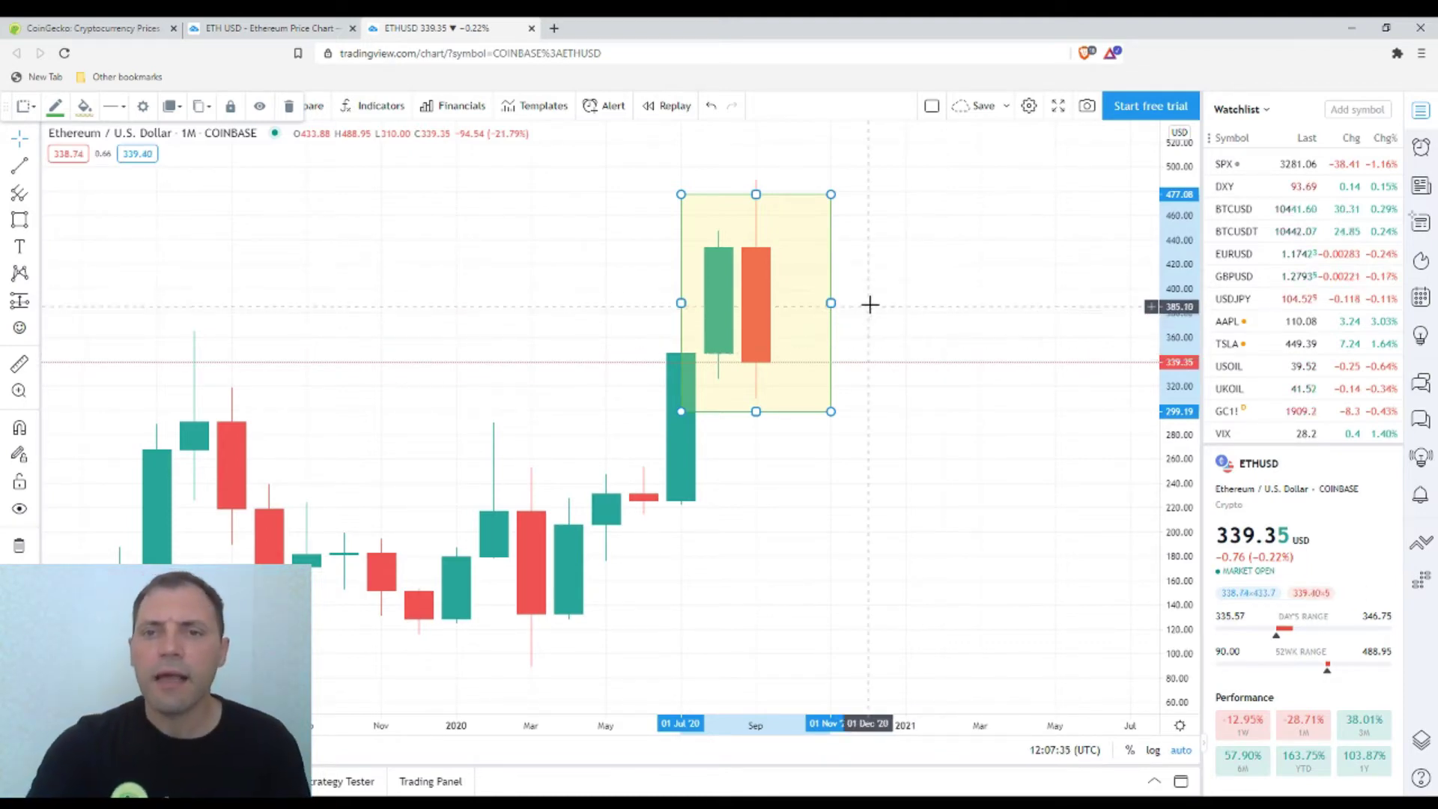
{"action": "left_click_drag", "start_coordinate": [831, 189], "coordinate": [832, 166]}
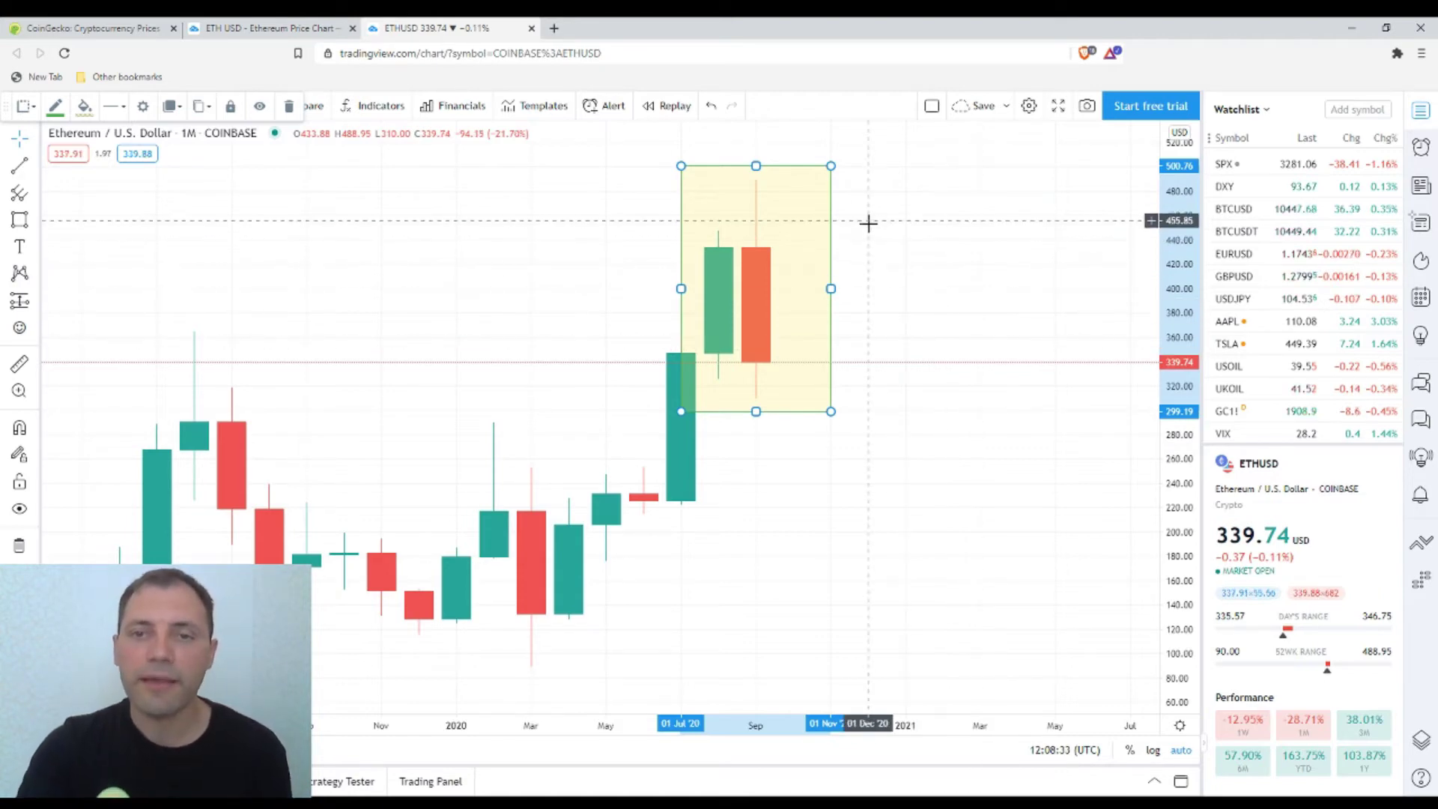
Delete the box from the monthly chart and switch to weekly candles.
{"action": "key", "text": "Delete"}
{"action": "scroll", "coordinate": [954, 420], "scroll_direction": "down", "scroll_amount": 2}
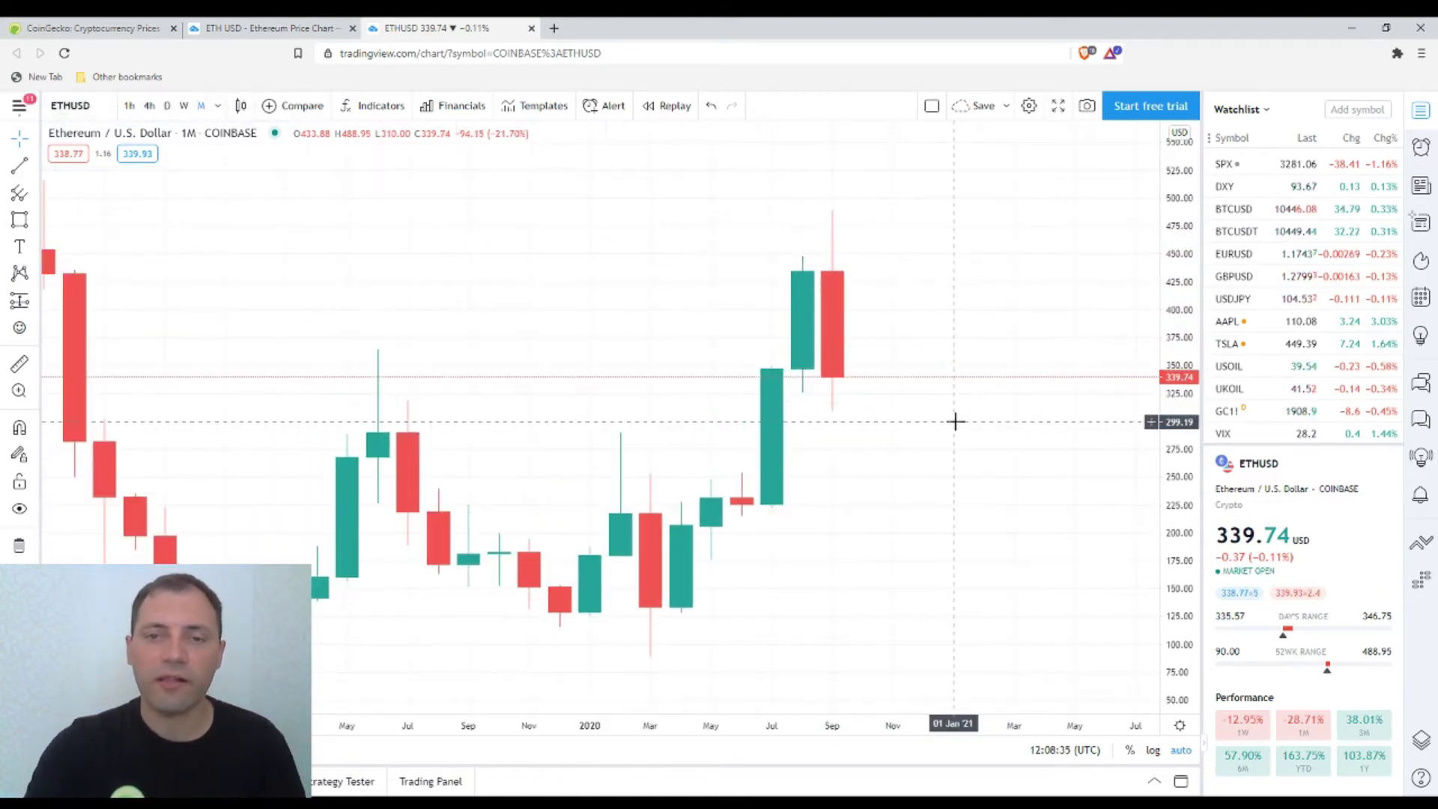
{"action": "left_click", "coordinate": [183, 106]}
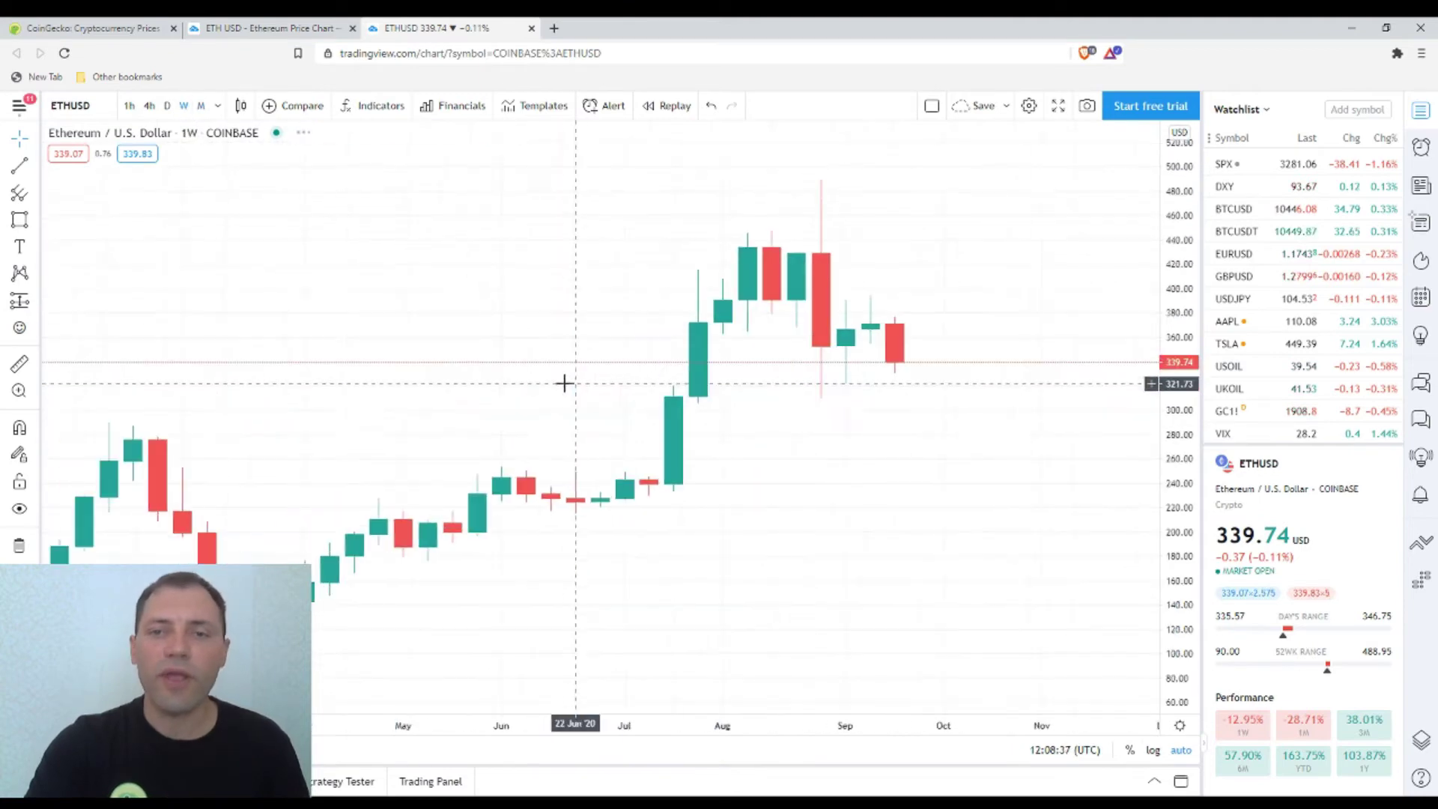
{"action": "scroll", "coordinate": [678, 373], "scroll_direction": "down", "scroll_amount": 3}
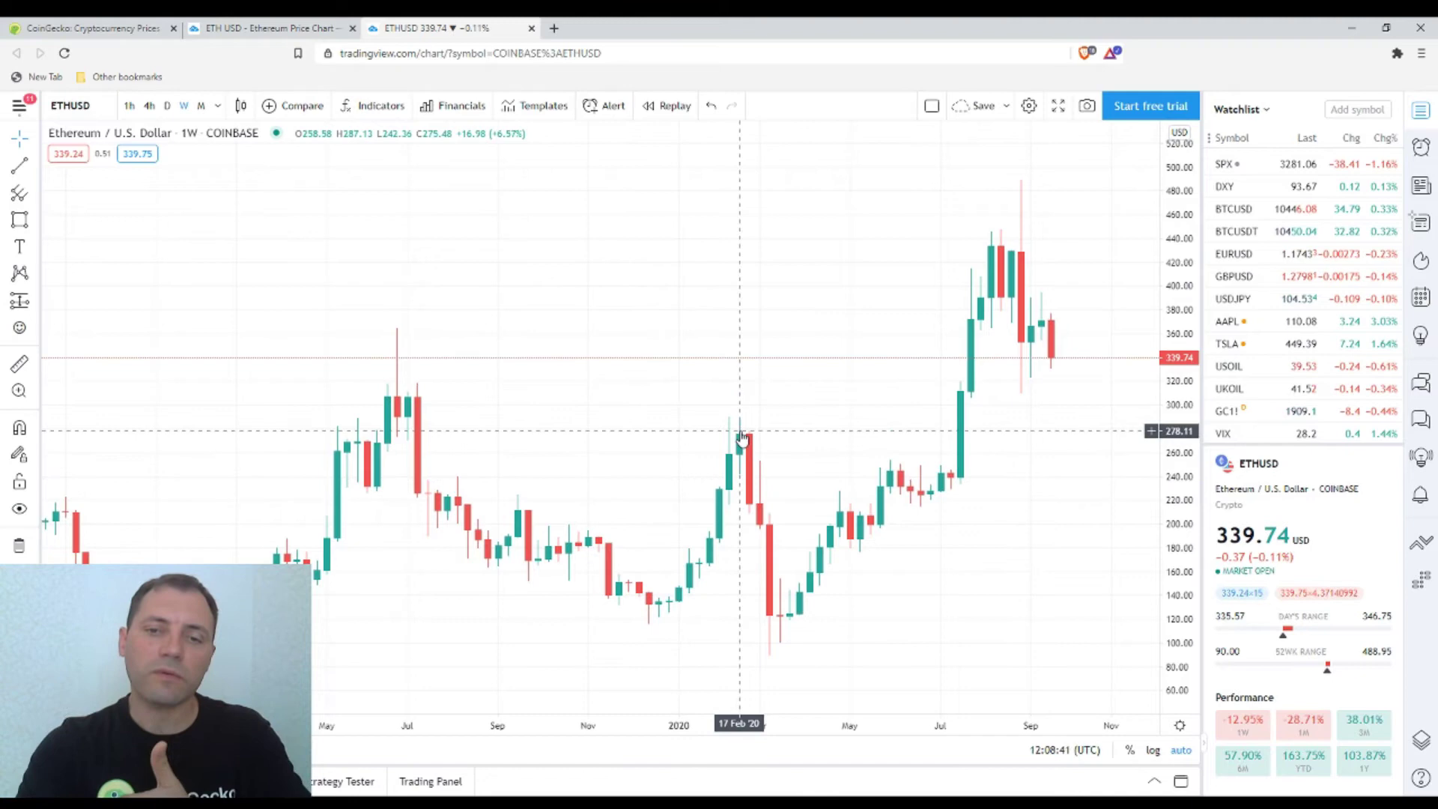
{"action": "scroll", "coordinate": [870, 487], "scroll_direction": "up", "scroll_amount": 6}
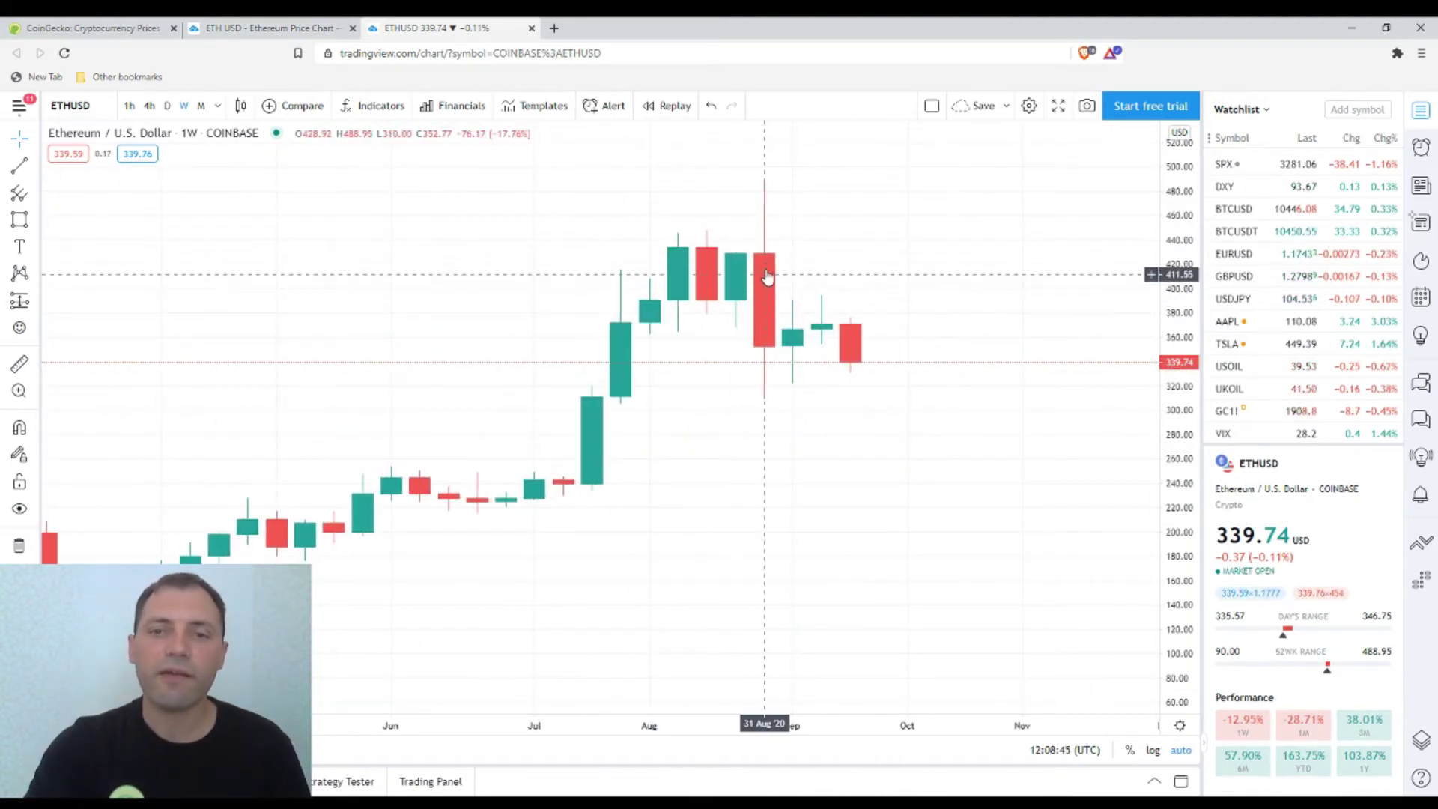
Draw a yellow box spanning the 17 Aug–28 Sep 2020 weekly candles.
{"action": "left_click", "coordinate": [19, 220]}
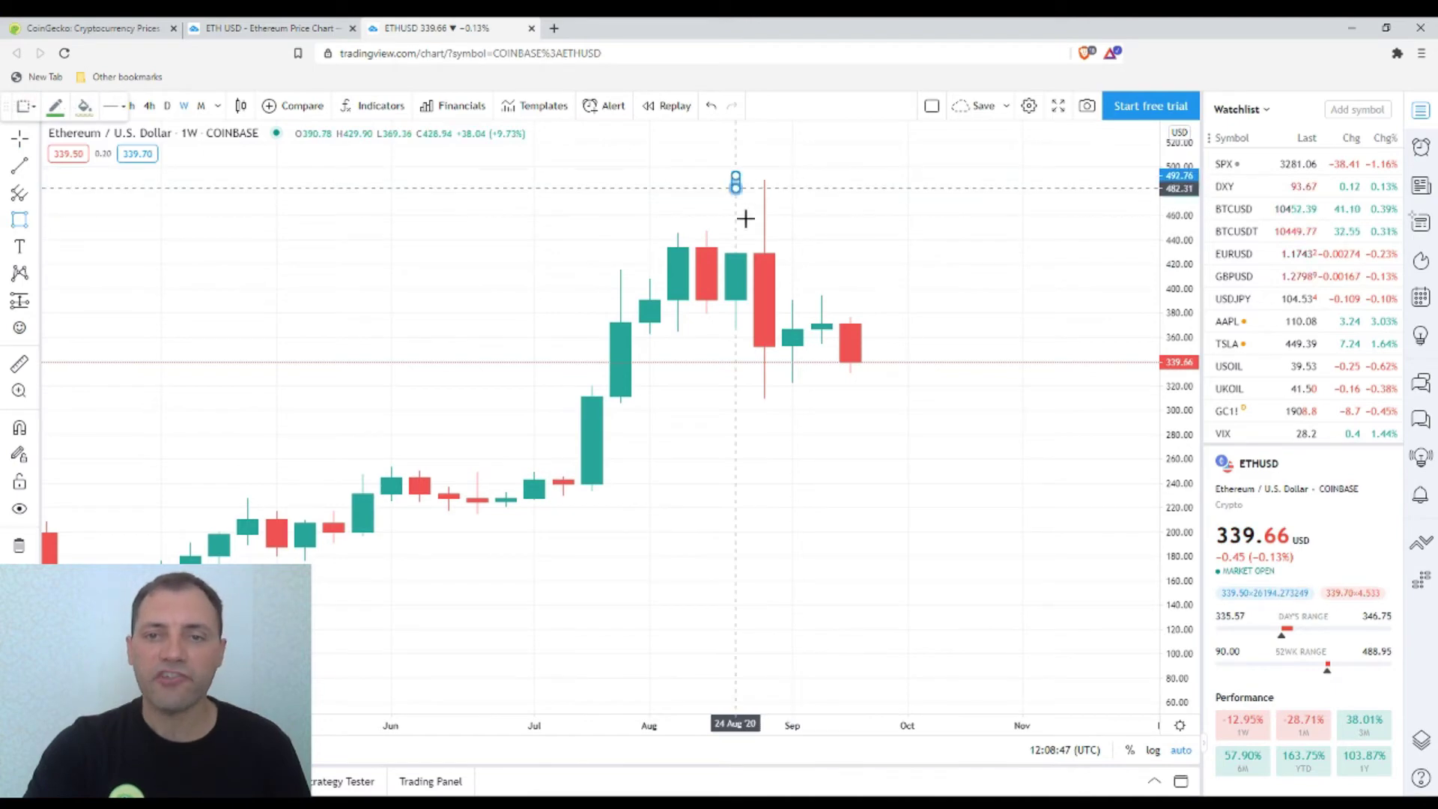
{"action": "left_click_drag", "start_coordinate": [736, 175], "coordinate": [793, 428]}
{"action": "left_click_drag", "start_coordinate": [735, 302], "coordinate": [704, 304]}
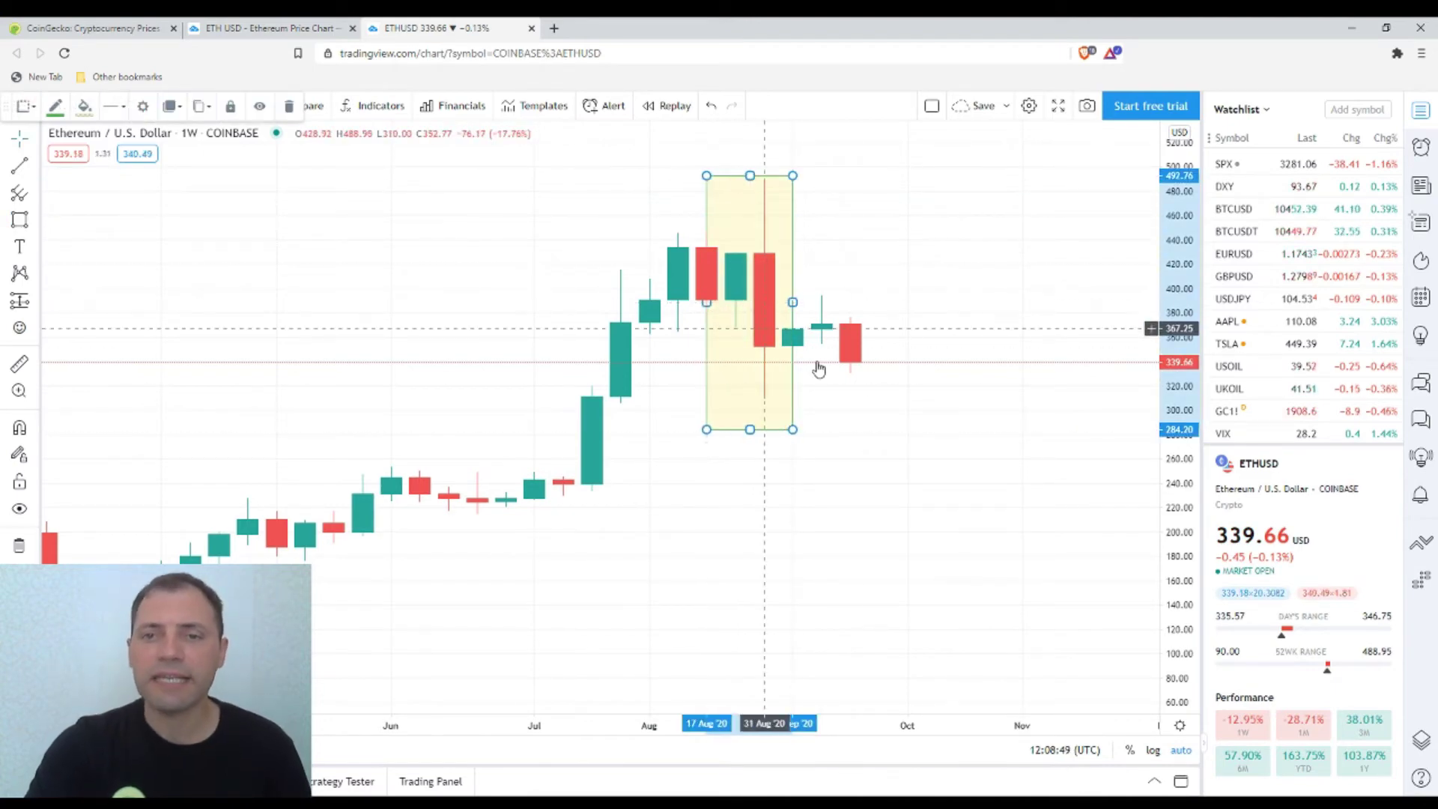
{"action": "scroll", "coordinate": [716, 390], "scroll_direction": "up", "scroll_amount": 2}
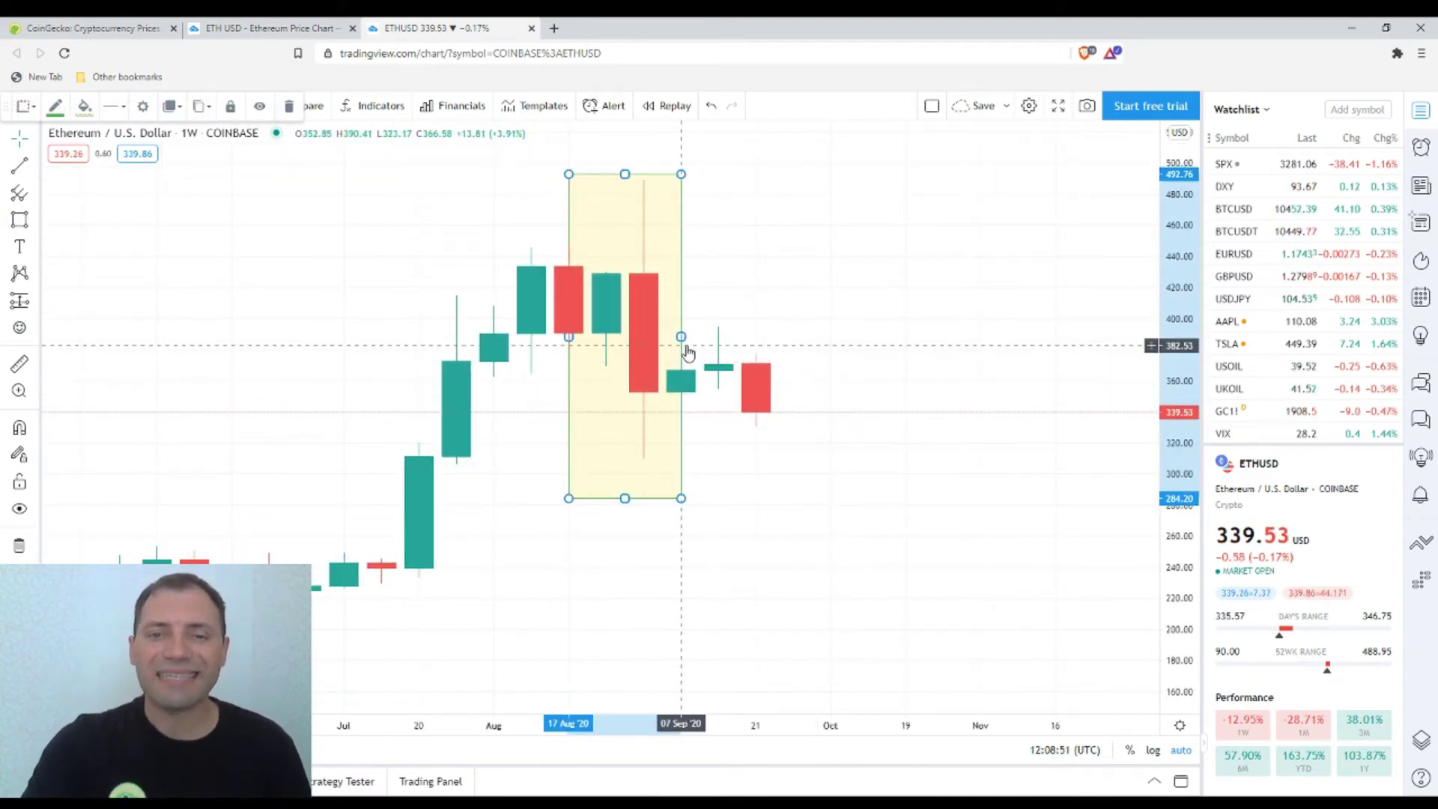
{"action": "left_click_drag", "start_coordinate": [681, 336], "coordinate": [807, 337]}
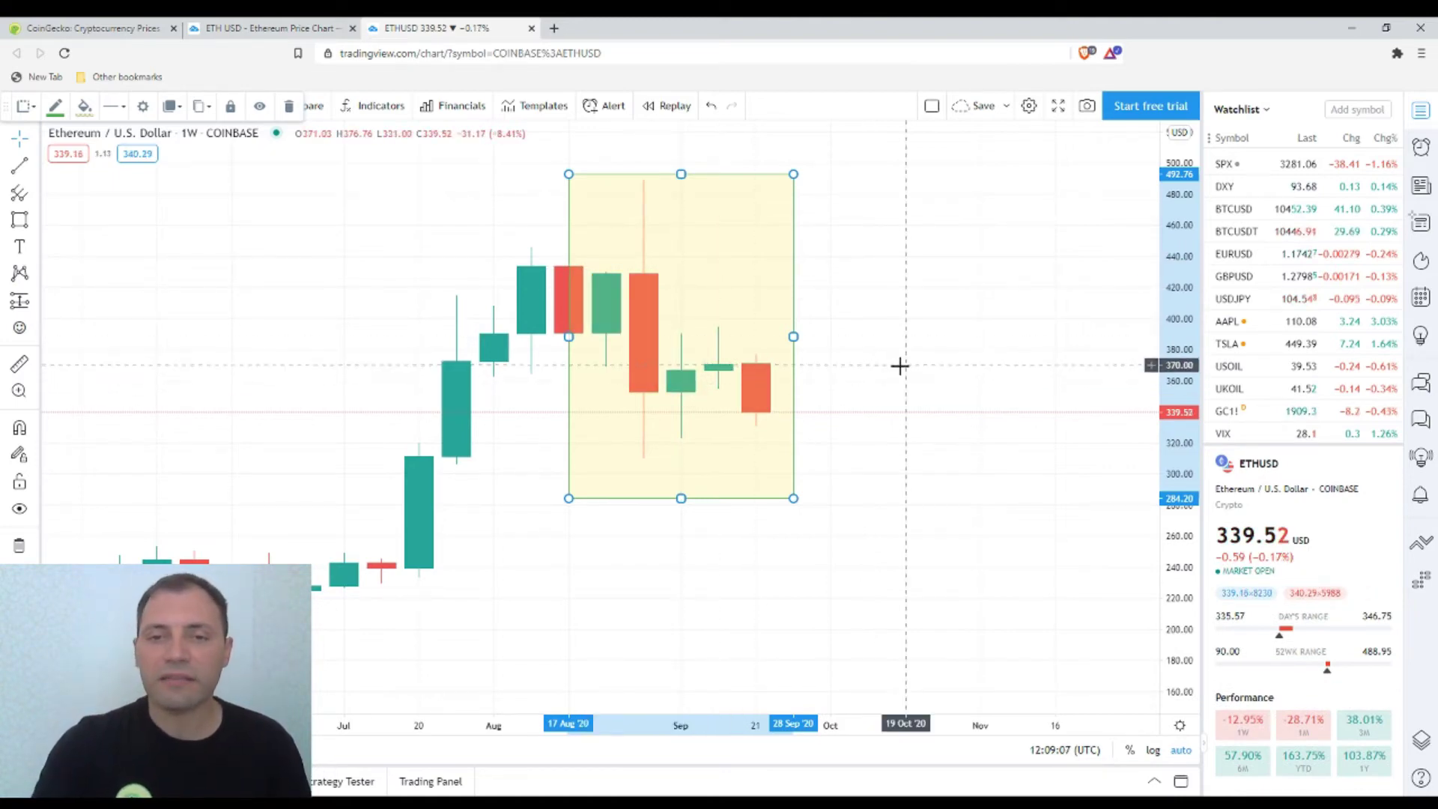
{"action": "scroll", "coordinate": [909, 356], "scroll_direction": "down", "scroll_amount": 1}
{"action": "scroll", "coordinate": [910, 357], "scroll_direction": "down", "scroll_amount": 1}
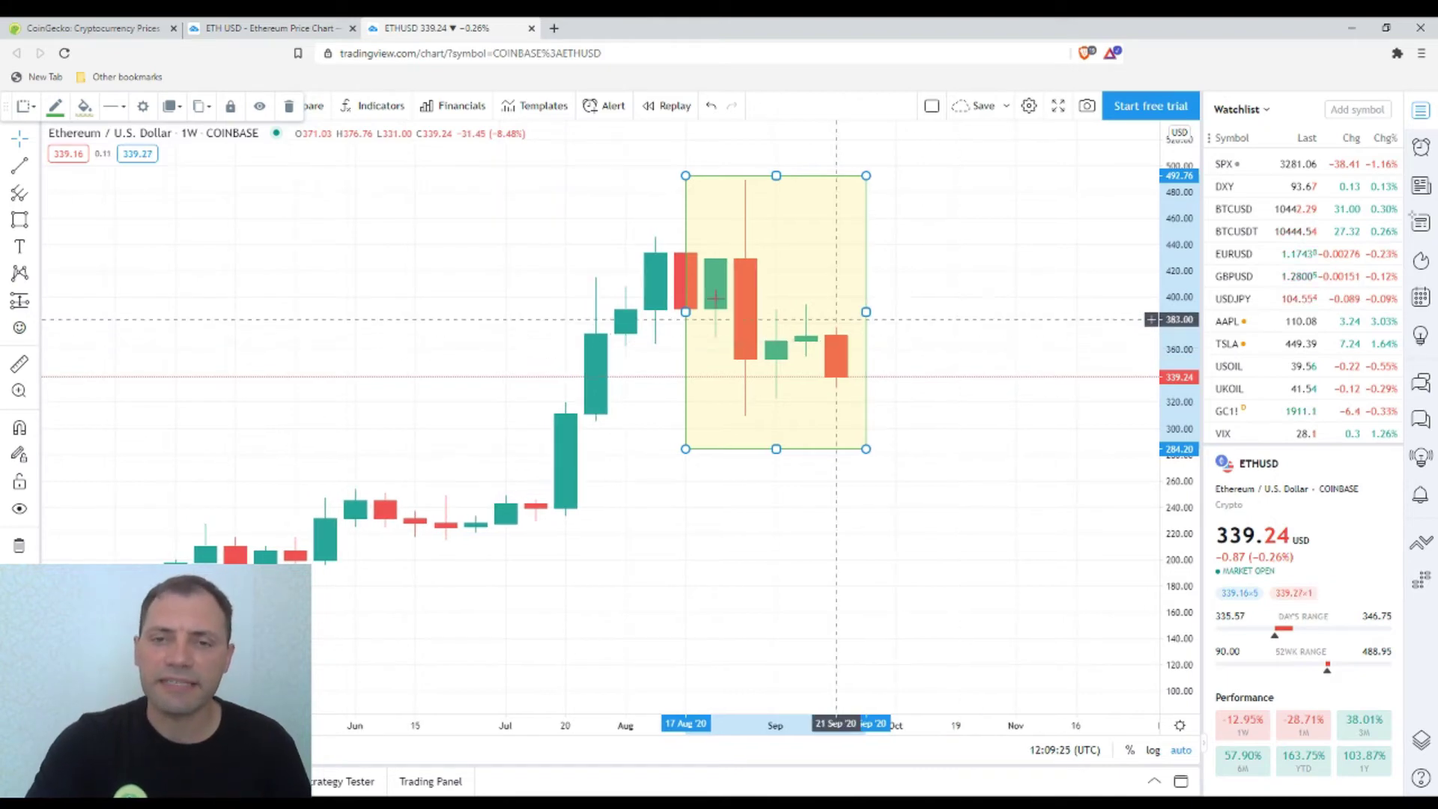
{"action": "scroll", "coordinate": [841, 321], "scroll_direction": "down", "scroll_amount": 6}
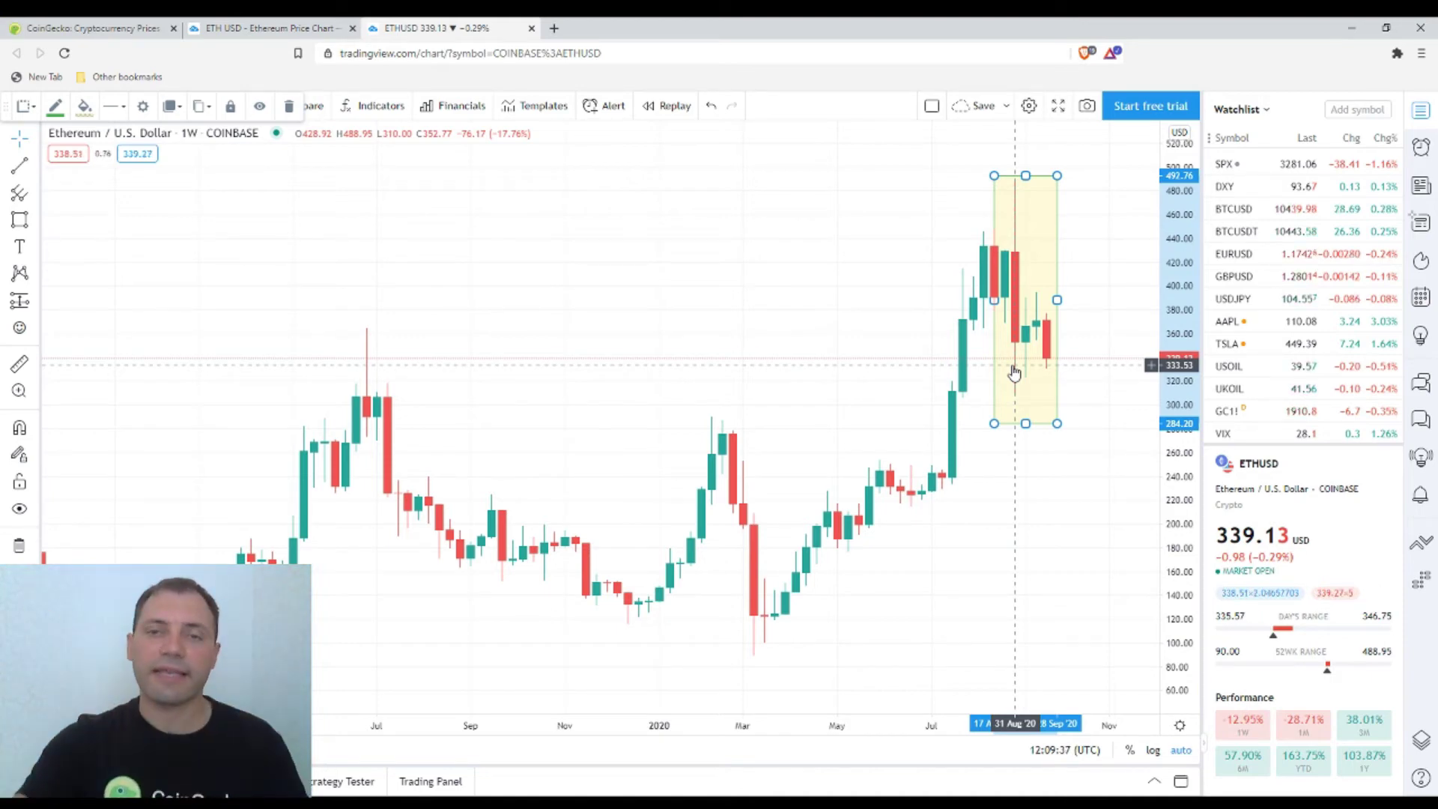
Deselect the yellow box and switch ETH/USD to daily candles.
{"action": "left_click", "coordinate": [232, 186]}
{"action": "left_click", "coordinate": [166, 106]}
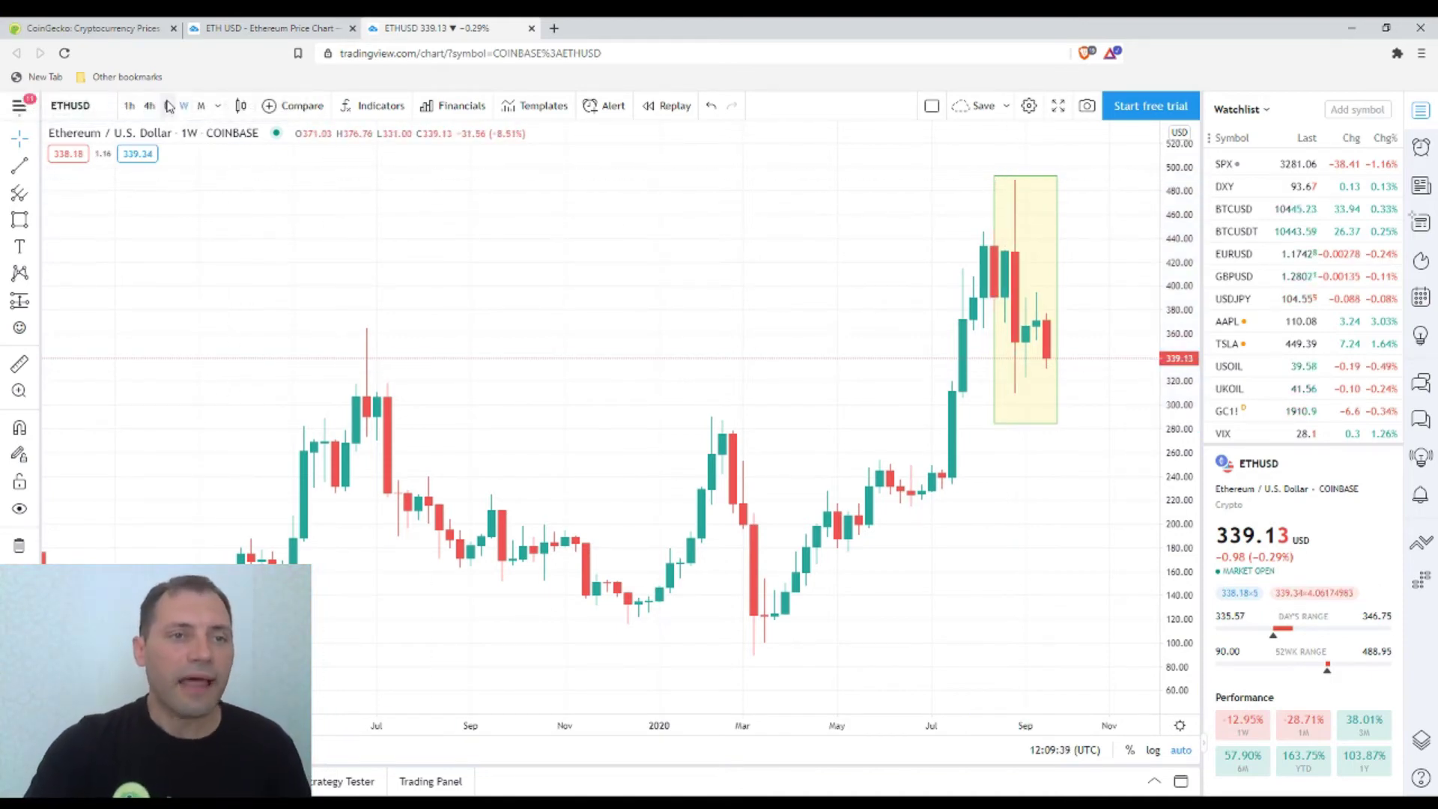
{"action": "scroll", "coordinate": [420, 369], "scroll_direction": "down", "scroll_amount": 10}
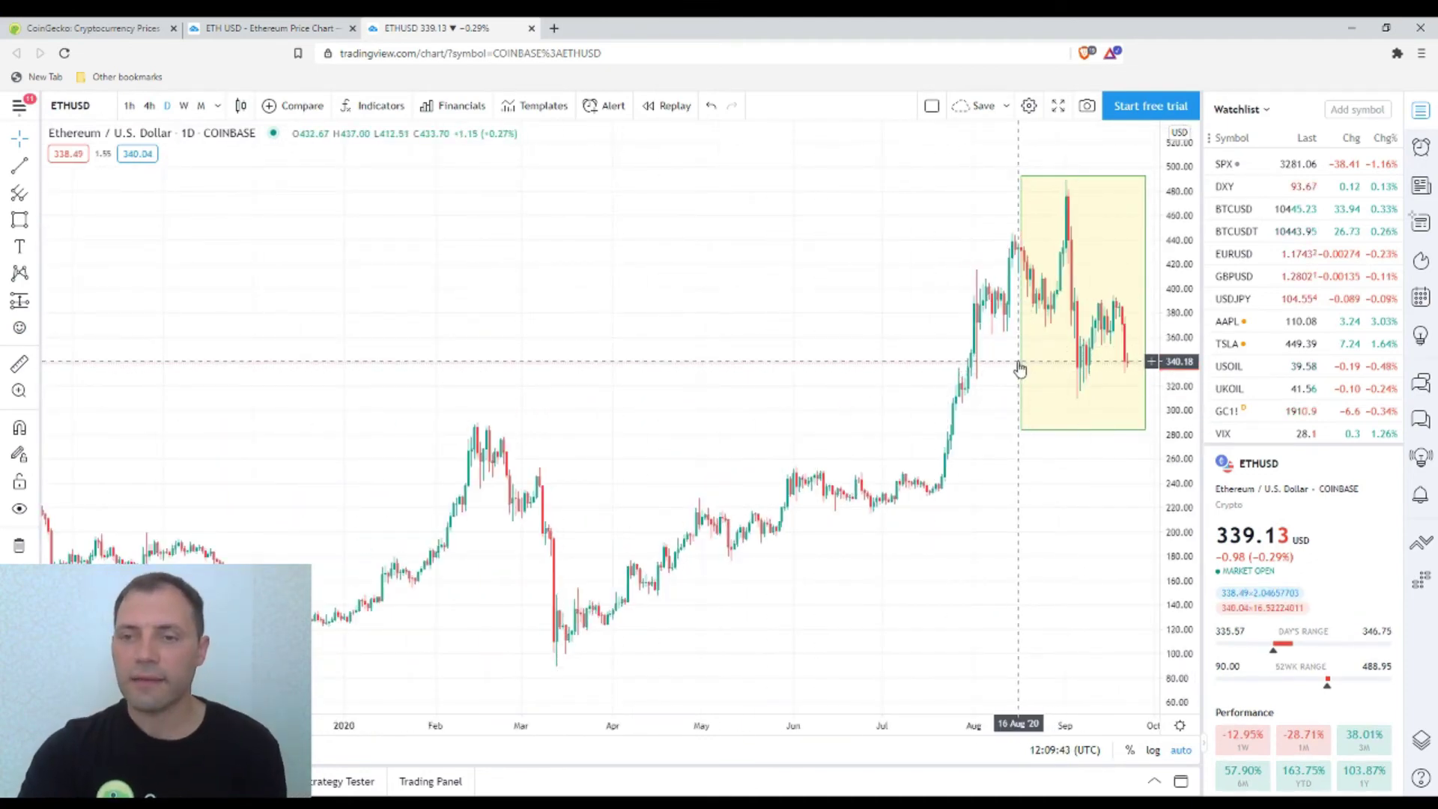
Delete the yellow rectangle from the daily chart.
{"action": "left_click", "coordinate": [1023, 425]}
{"action": "key", "text": "Delete"}
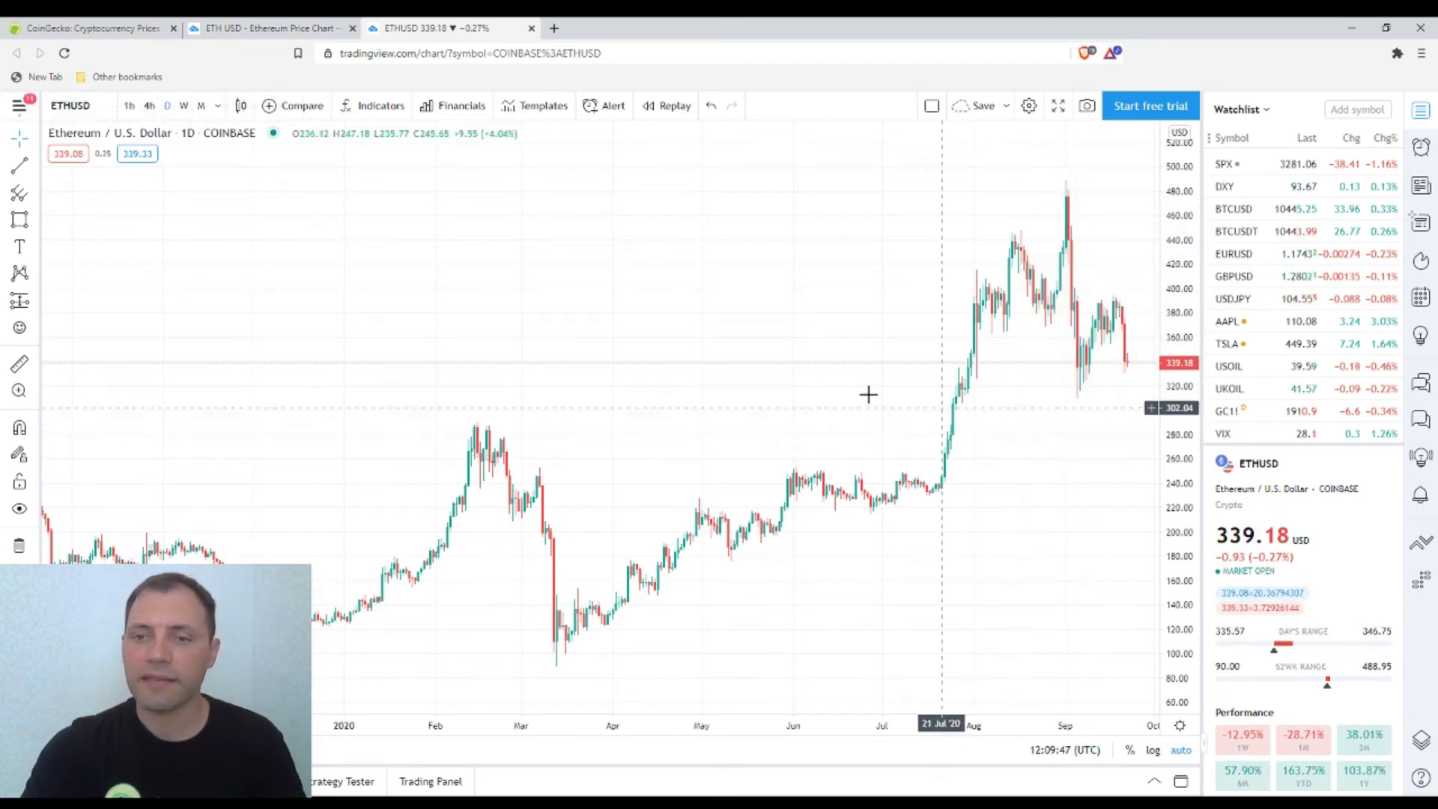
{"action": "scroll", "coordinate": [747, 392], "scroll_direction": "down", "scroll_amount": 5}
{"action": "scroll", "coordinate": [864, 384], "scroll_direction": "down", "scroll_amount": 5}
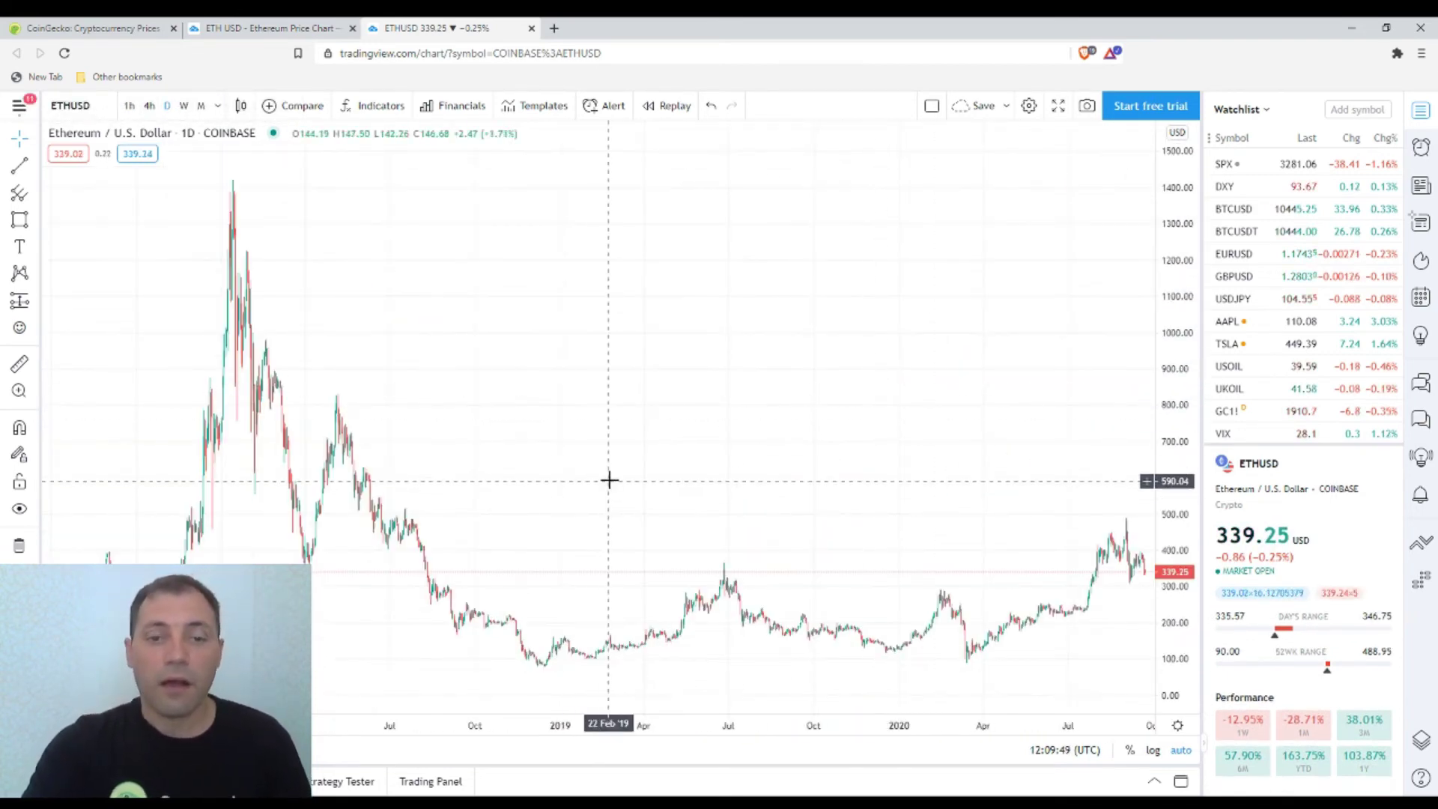
{"action": "scroll", "coordinate": [607, 478], "scroll_direction": "down", "scroll_amount": 3}
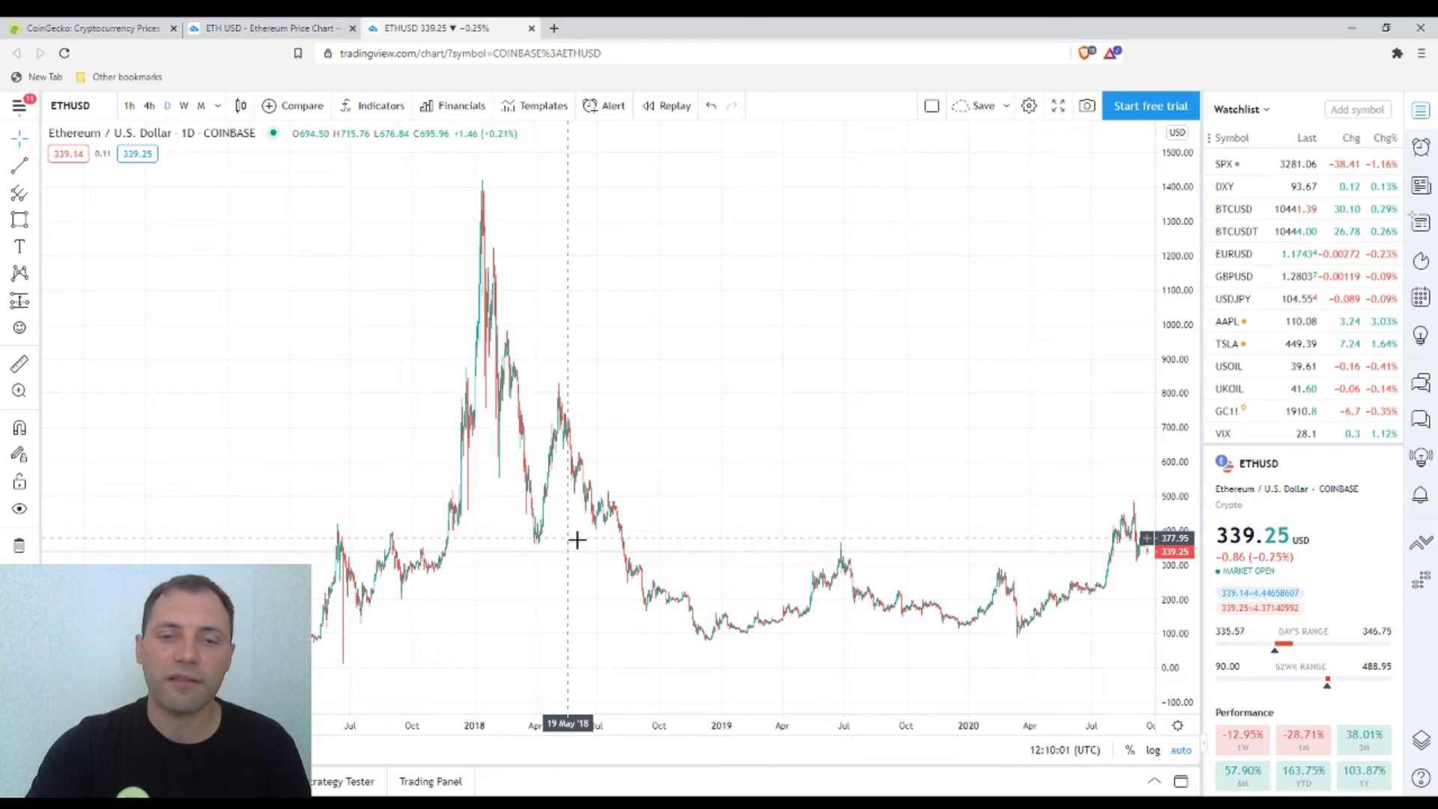
Zoom and pan to recent prices, then pick the Trend Line tool.
{"action": "scroll", "coordinate": [770, 454], "scroll_direction": "up", "scroll_amount": 6}
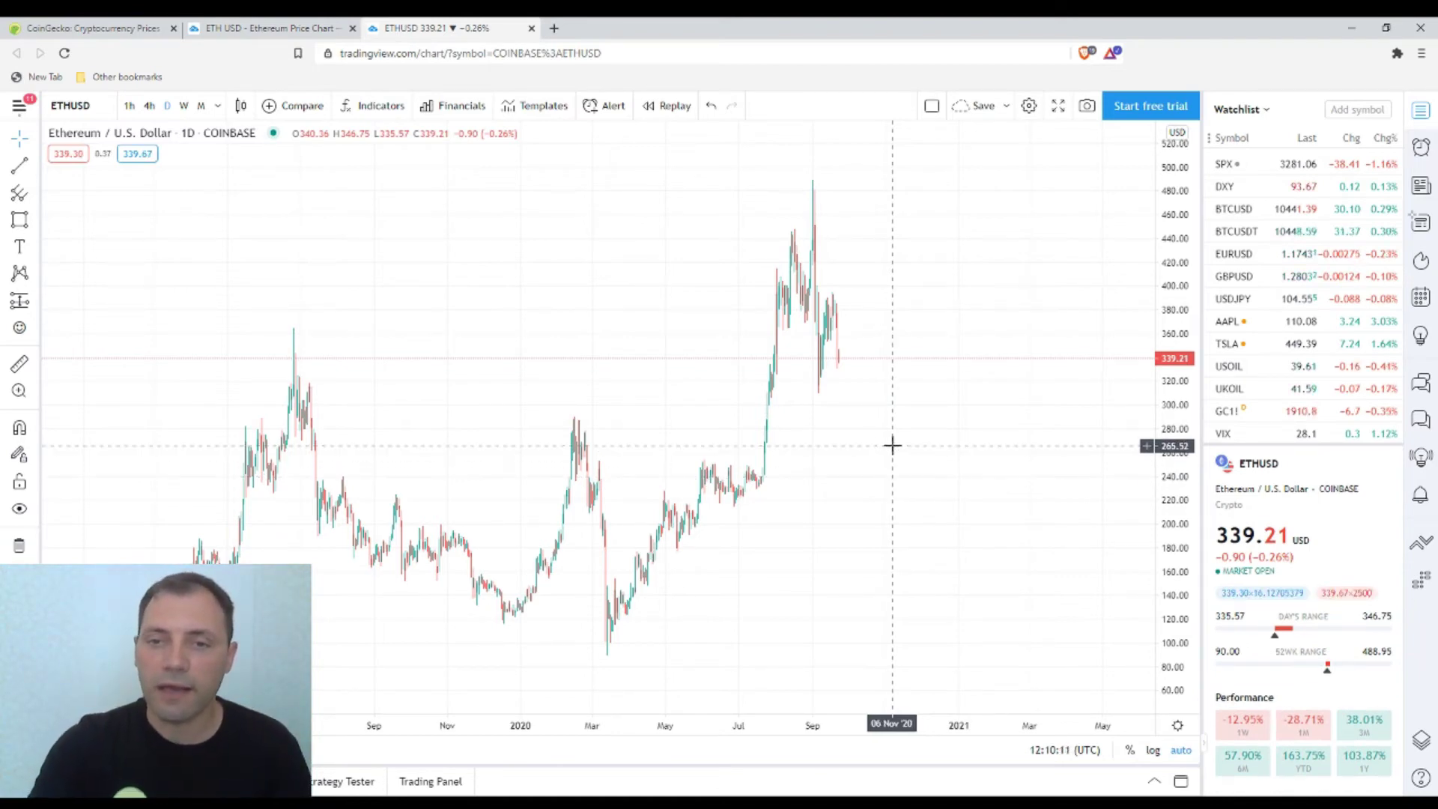
{"action": "scroll", "coordinate": [887, 446], "scroll_direction": "up", "scroll_amount": 5}
{"action": "left_click_drag", "start_coordinate": [622, 501], "coordinate": [914, 483]}
{"action": "left_click", "coordinate": [20, 165]}
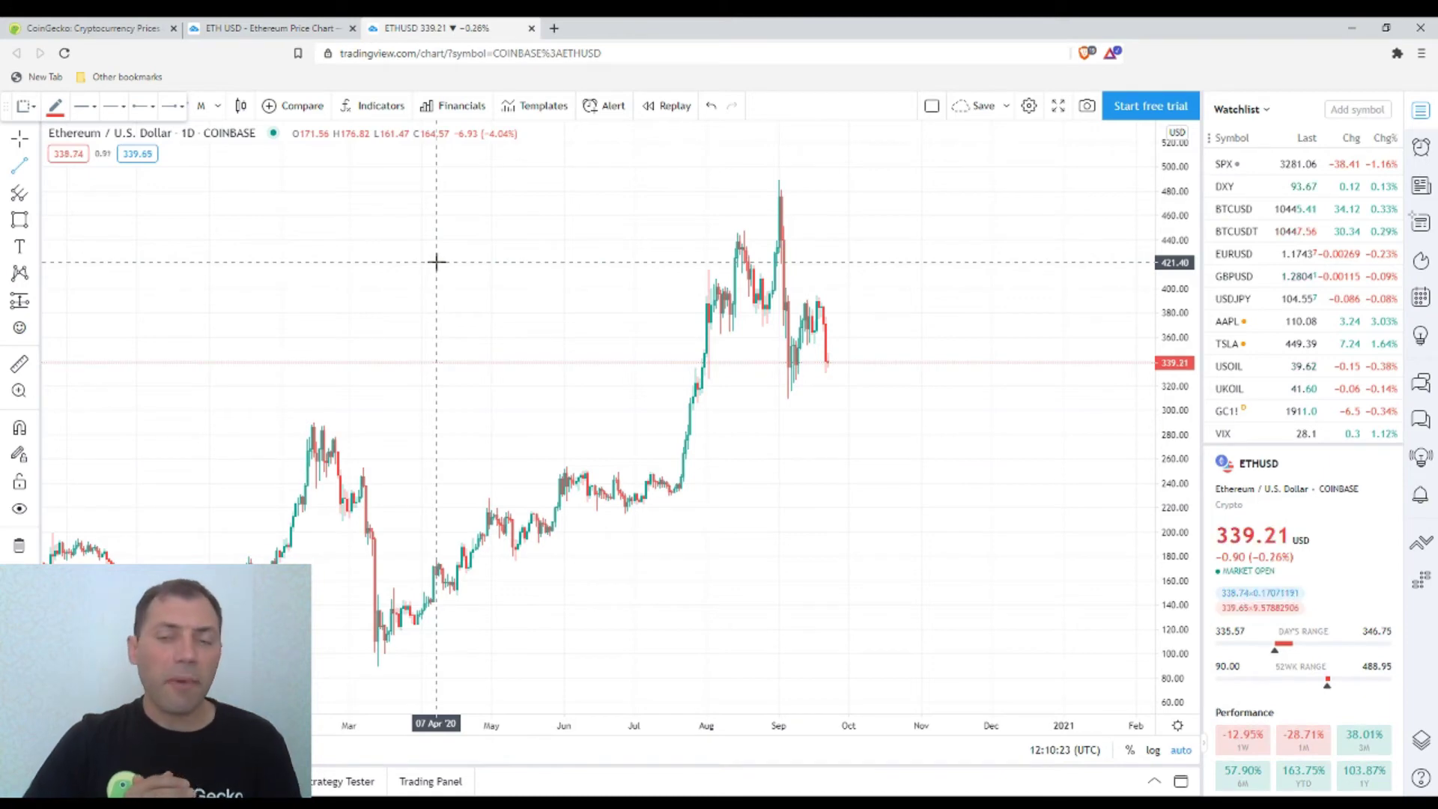
Draw a trend line from the early-2020 low to above the September peak.
{"action": "scroll", "coordinate": [437, 270], "scroll_direction": "down", "scroll_amount": 1}
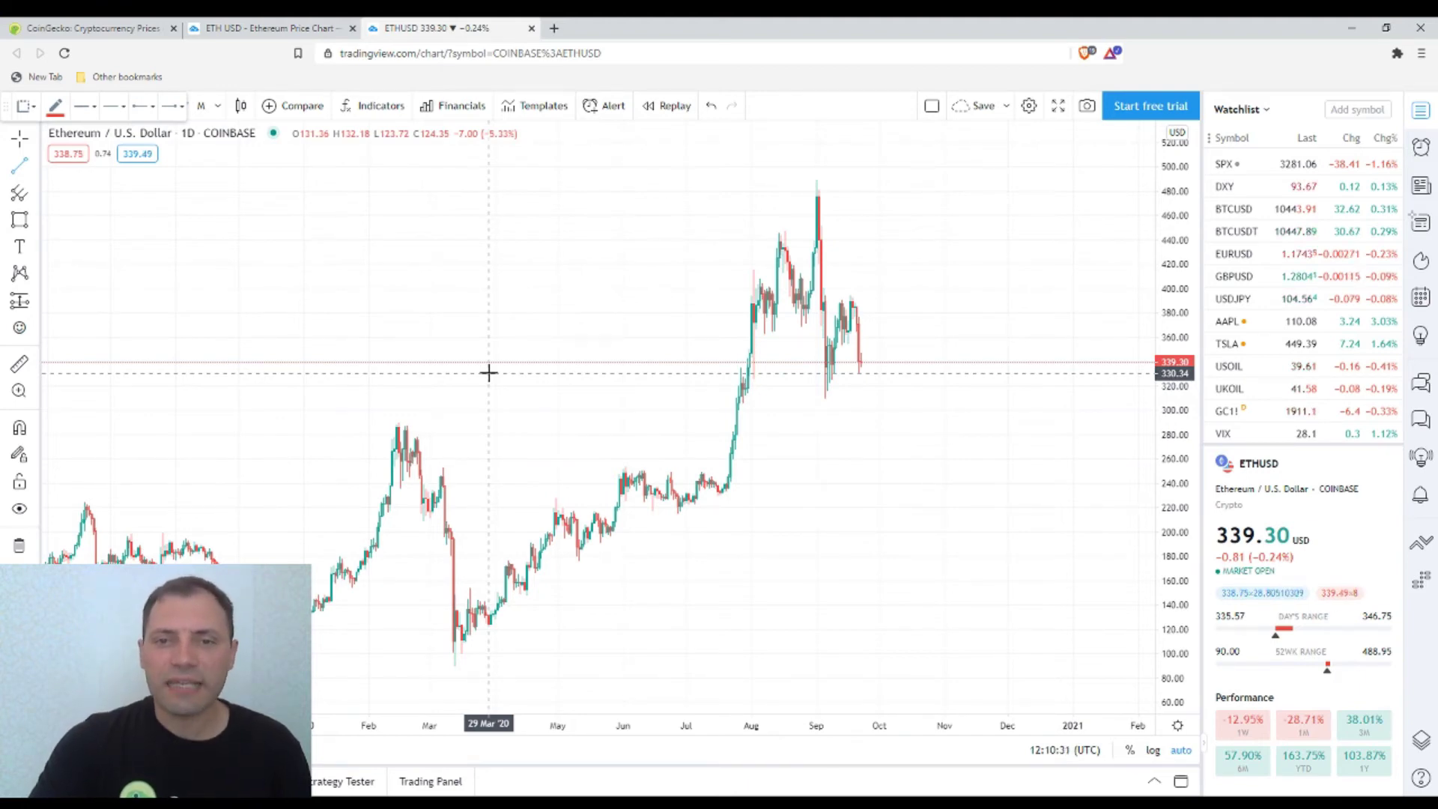
{"action": "left_click", "coordinate": [218, 553]}
{"action": "left_click", "coordinate": [857, 155]}
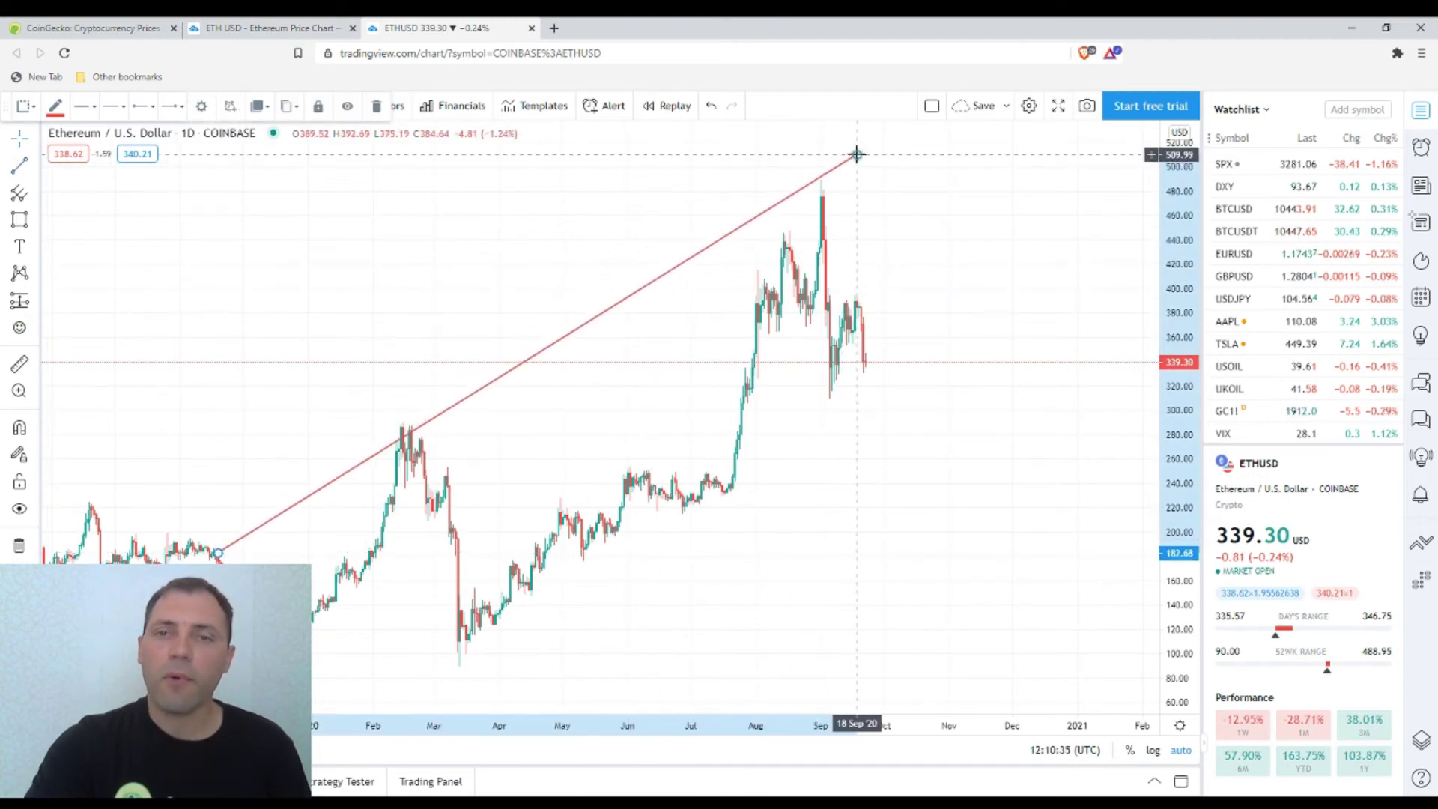
Make the trend line green and copy it parallel onto the March low.
{"action": "double_click", "coordinate": [666, 275]}
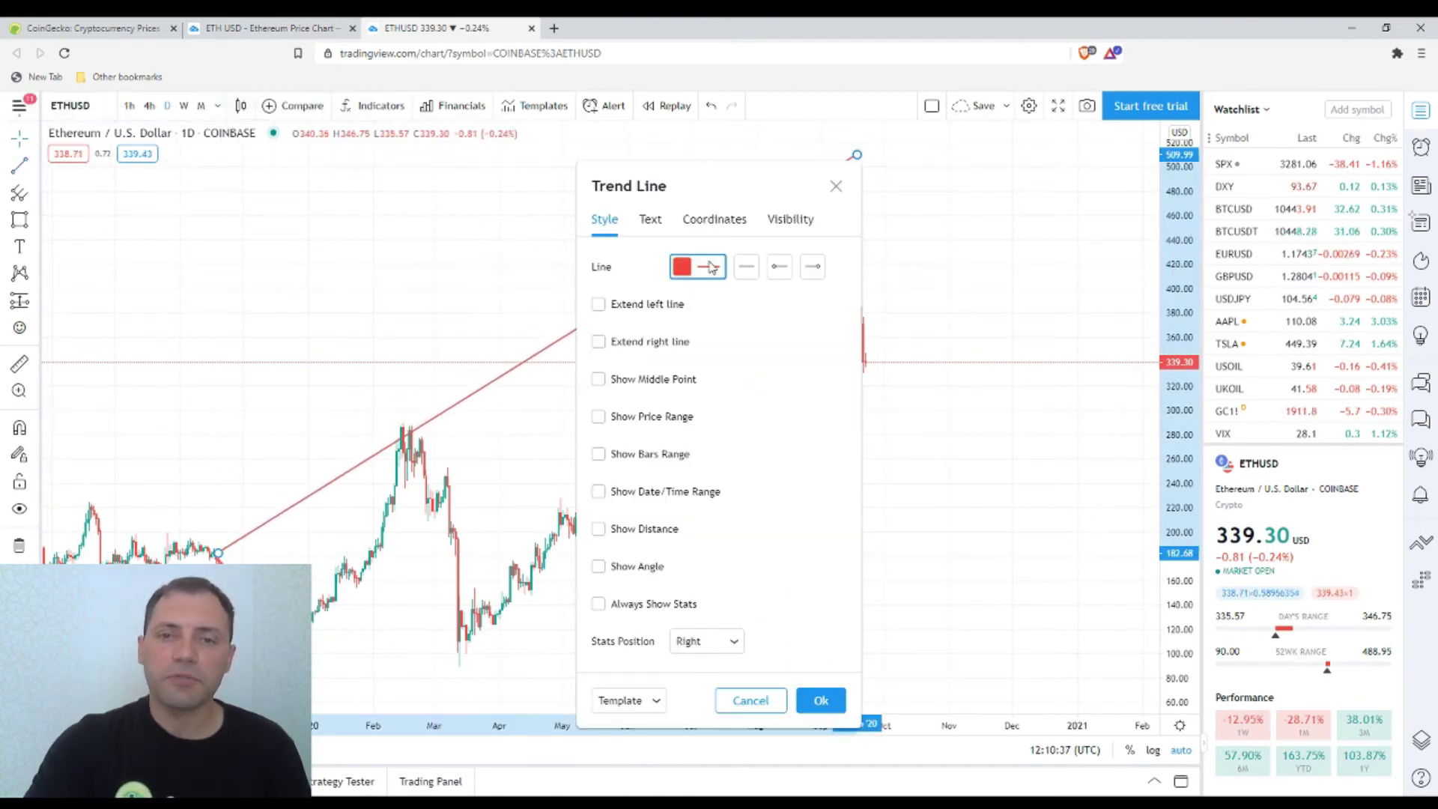
{"action": "left_click", "coordinate": [712, 268]}
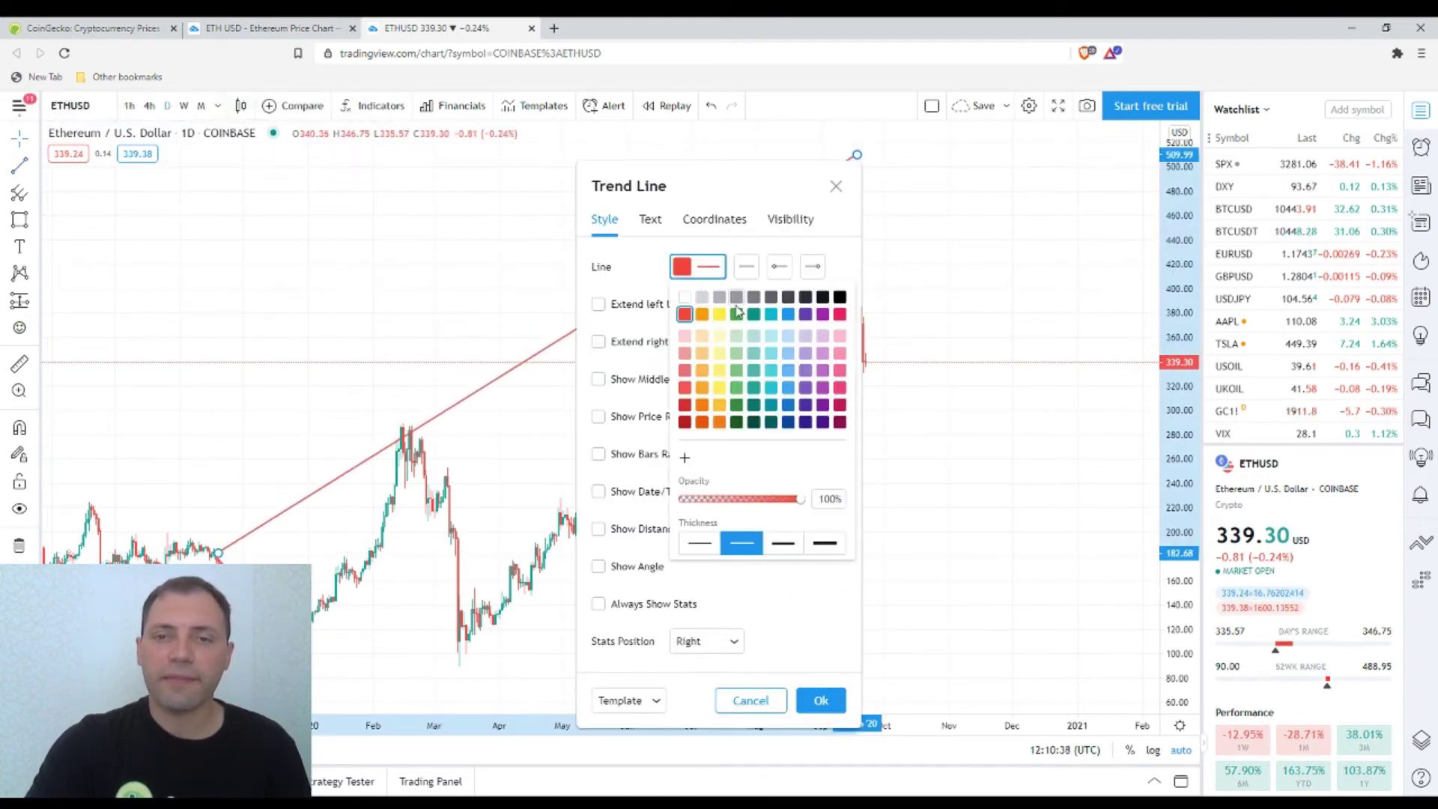
{"action": "left_click", "coordinate": [822, 701]}
{"action": "left_click_drag", "start_coordinate": [546, 356], "coordinate": [785, 470]}
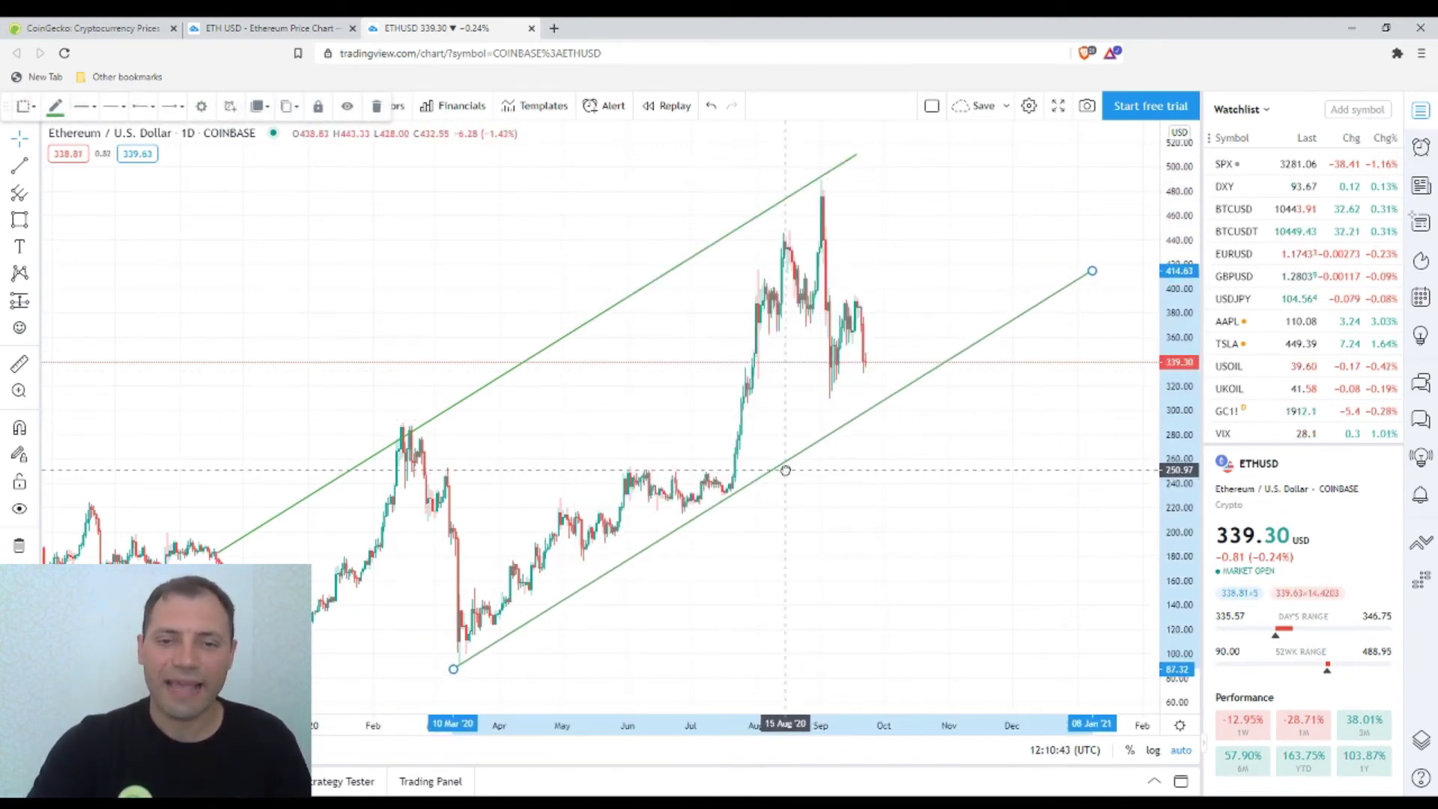
Set the line style of the lower and upper green channel lines to Dashed.
{"action": "scroll", "coordinate": [800, 514], "scroll_direction": "down", "scroll_amount": 3}
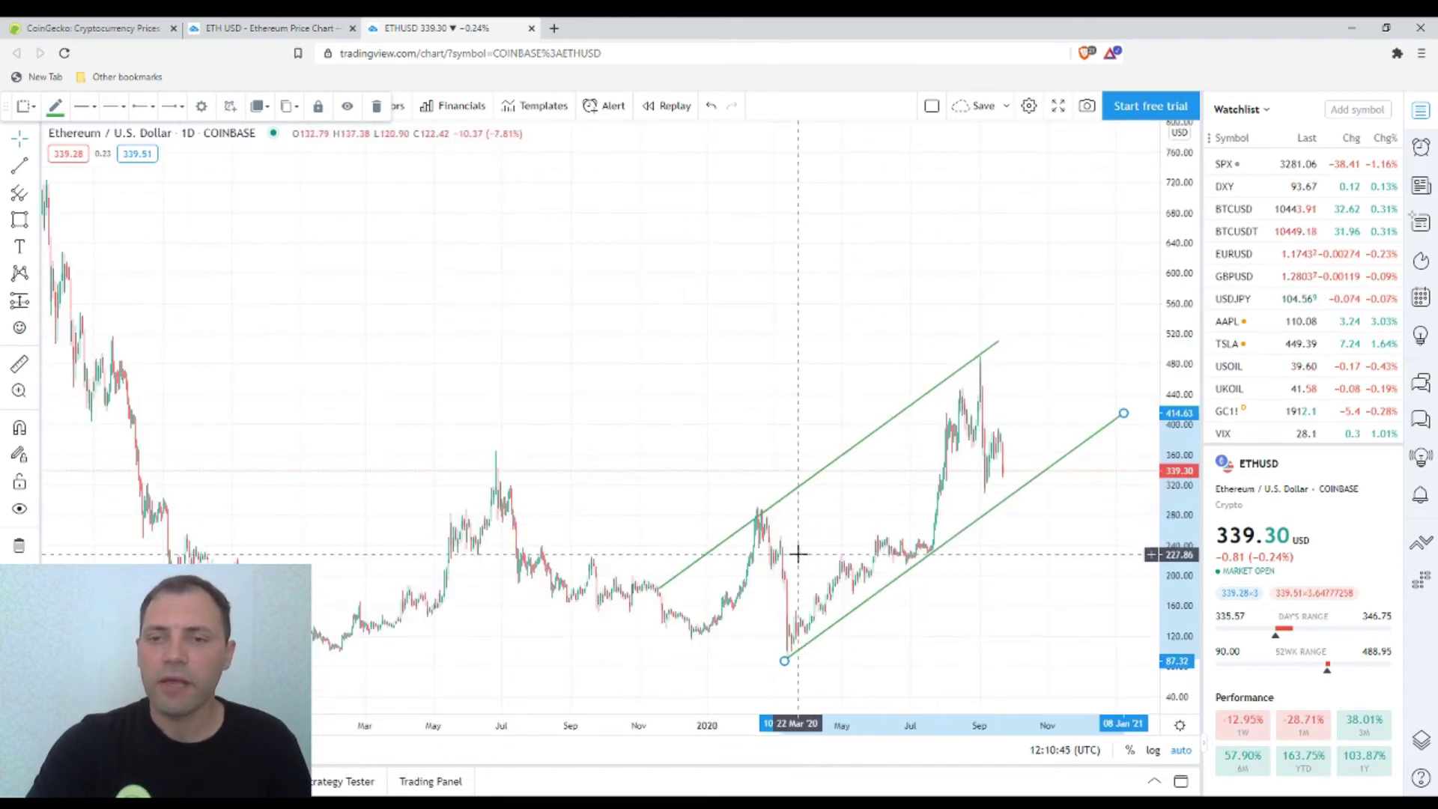
{"action": "double_click", "coordinate": [962, 530]}
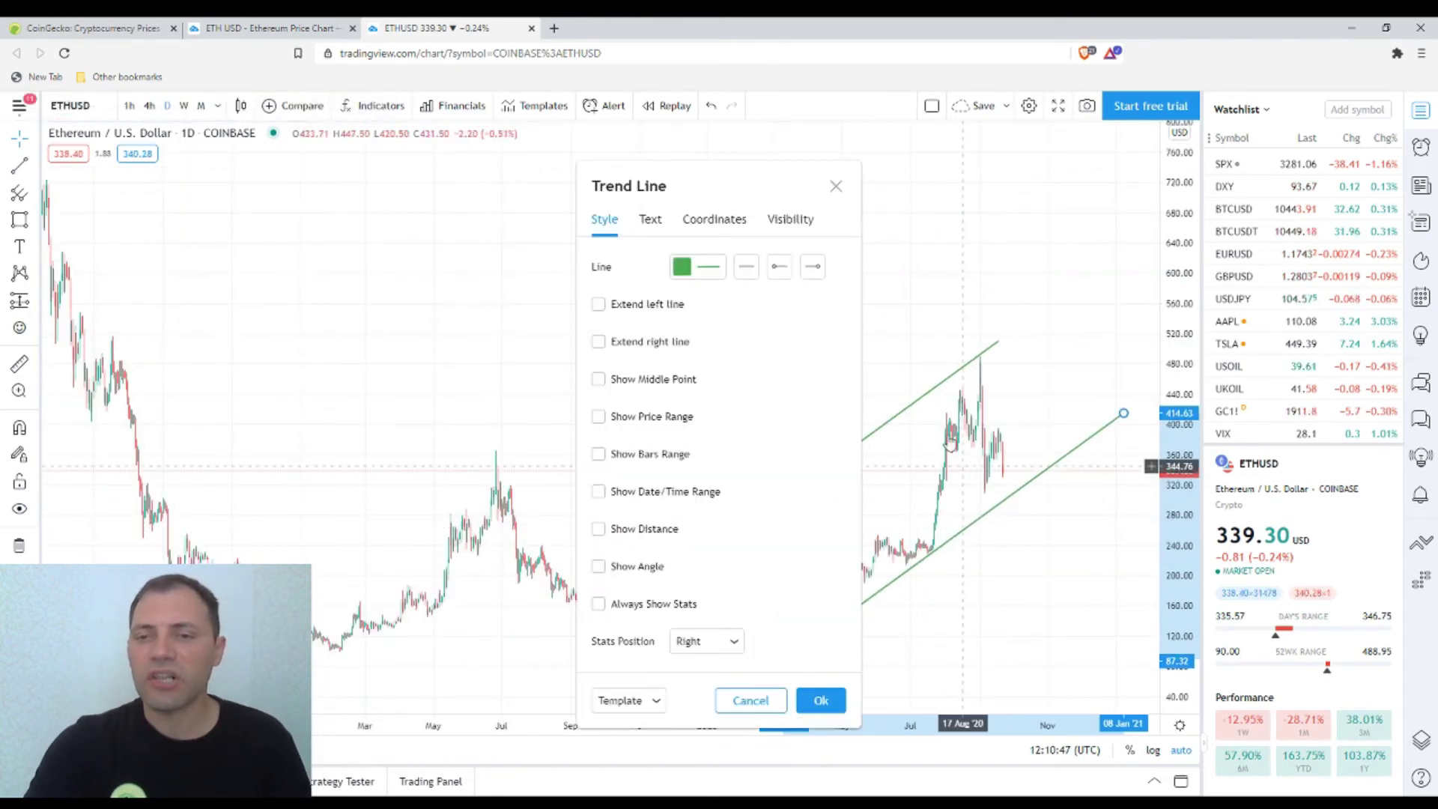
{"action": "left_click", "coordinate": [751, 273]}
{"action": "left_click", "coordinate": [791, 320]}
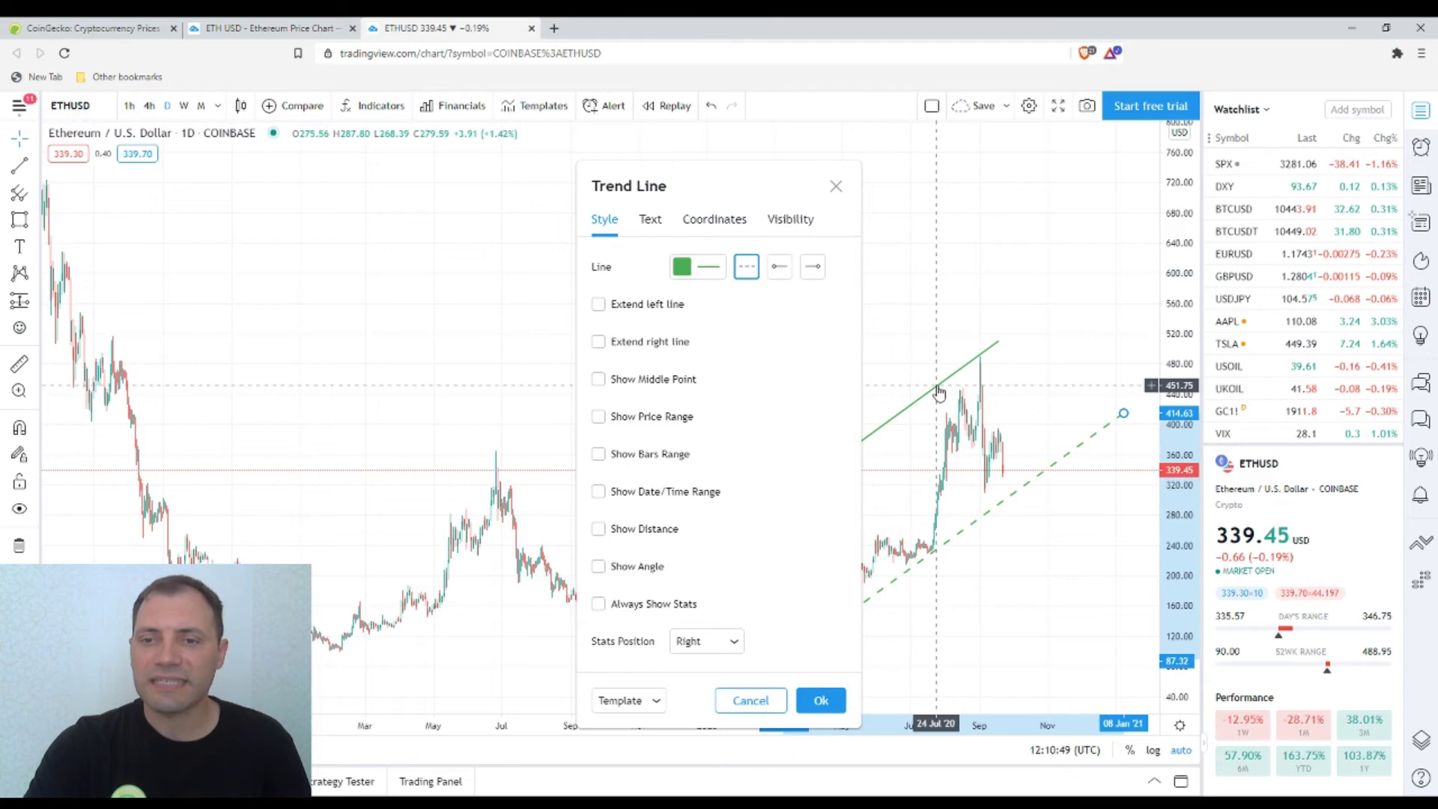
{"action": "left_click", "coordinate": [938, 389]}
{"action": "double_click", "coordinate": [937, 389]}
{"action": "left_click", "coordinate": [747, 266]}
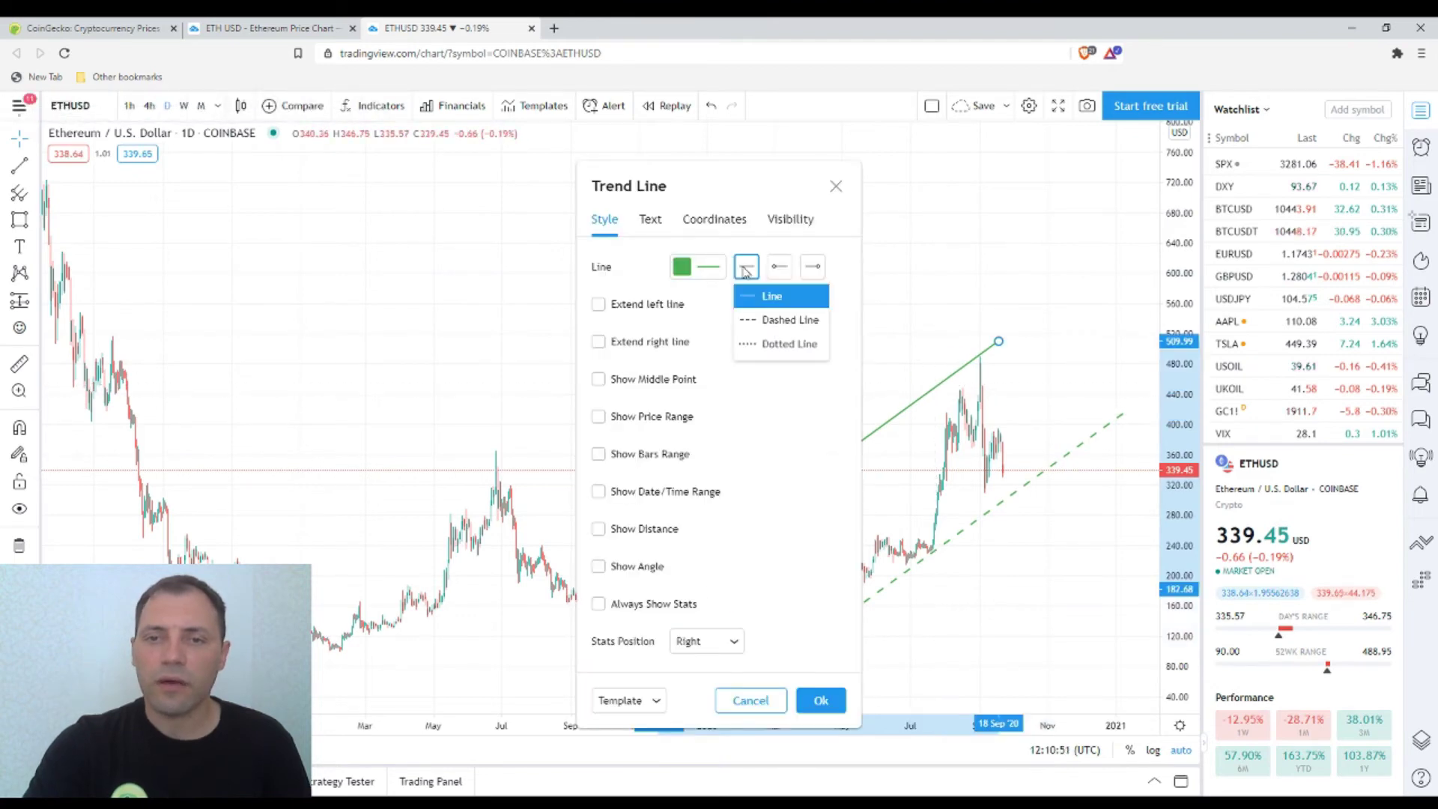
{"action": "left_click", "coordinate": [772, 320]}
{"action": "left_click", "coordinate": [822, 700]}
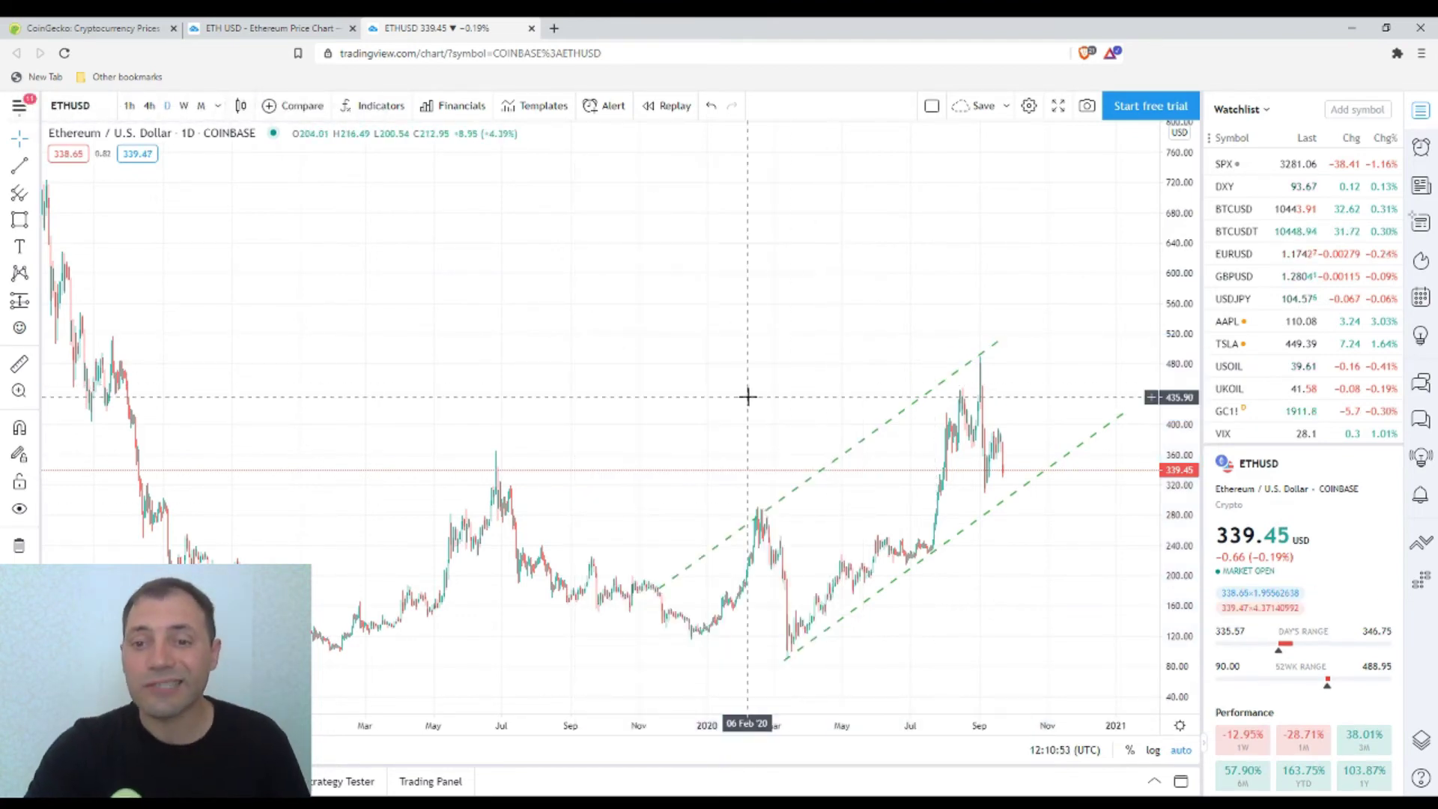
{"action": "scroll", "coordinate": [722, 376], "scroll_direction": "up", "scroll_amount": 5}
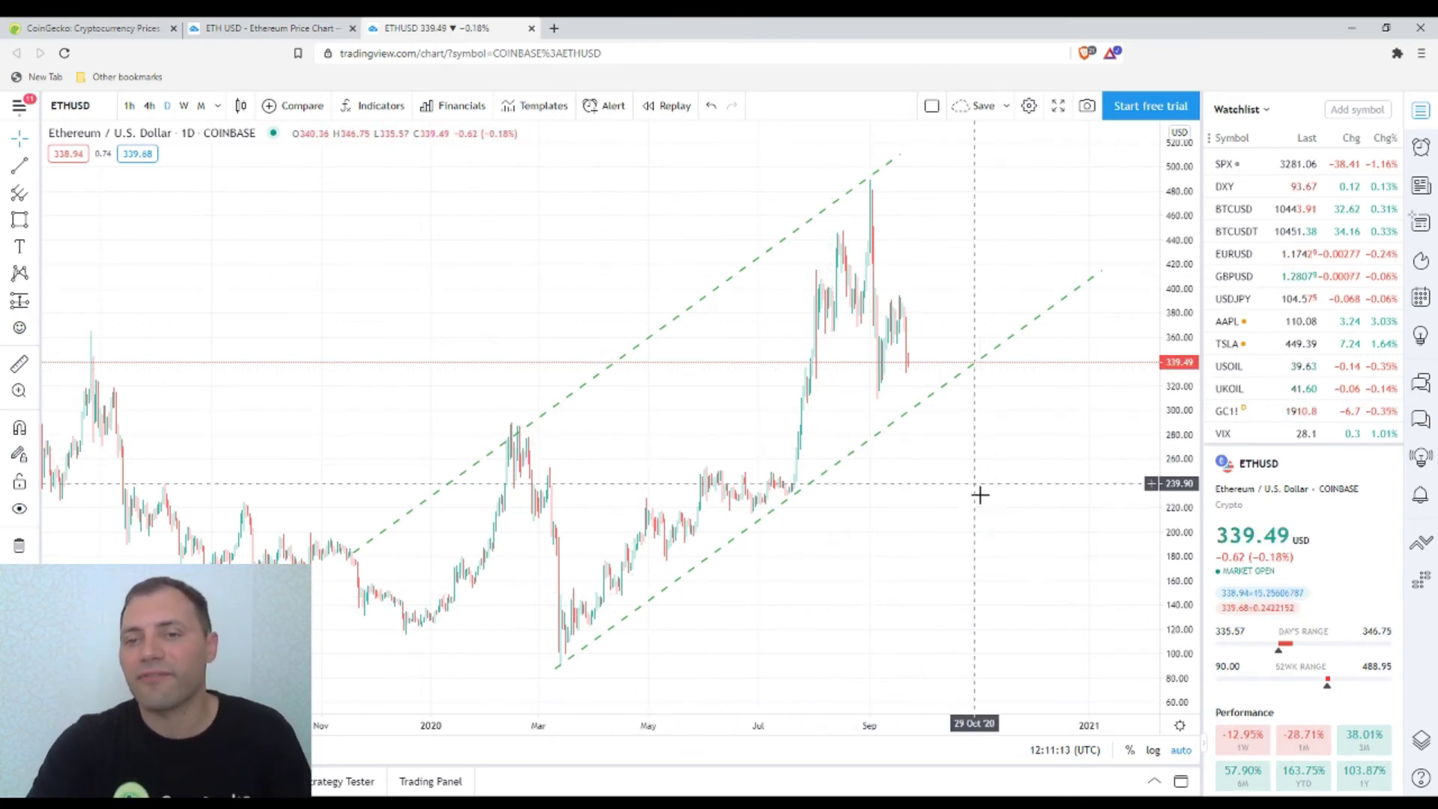
{"action": "scroll", "coordinate": [962, 502], "scroll_direction": "up", "scroll_amount": 2}
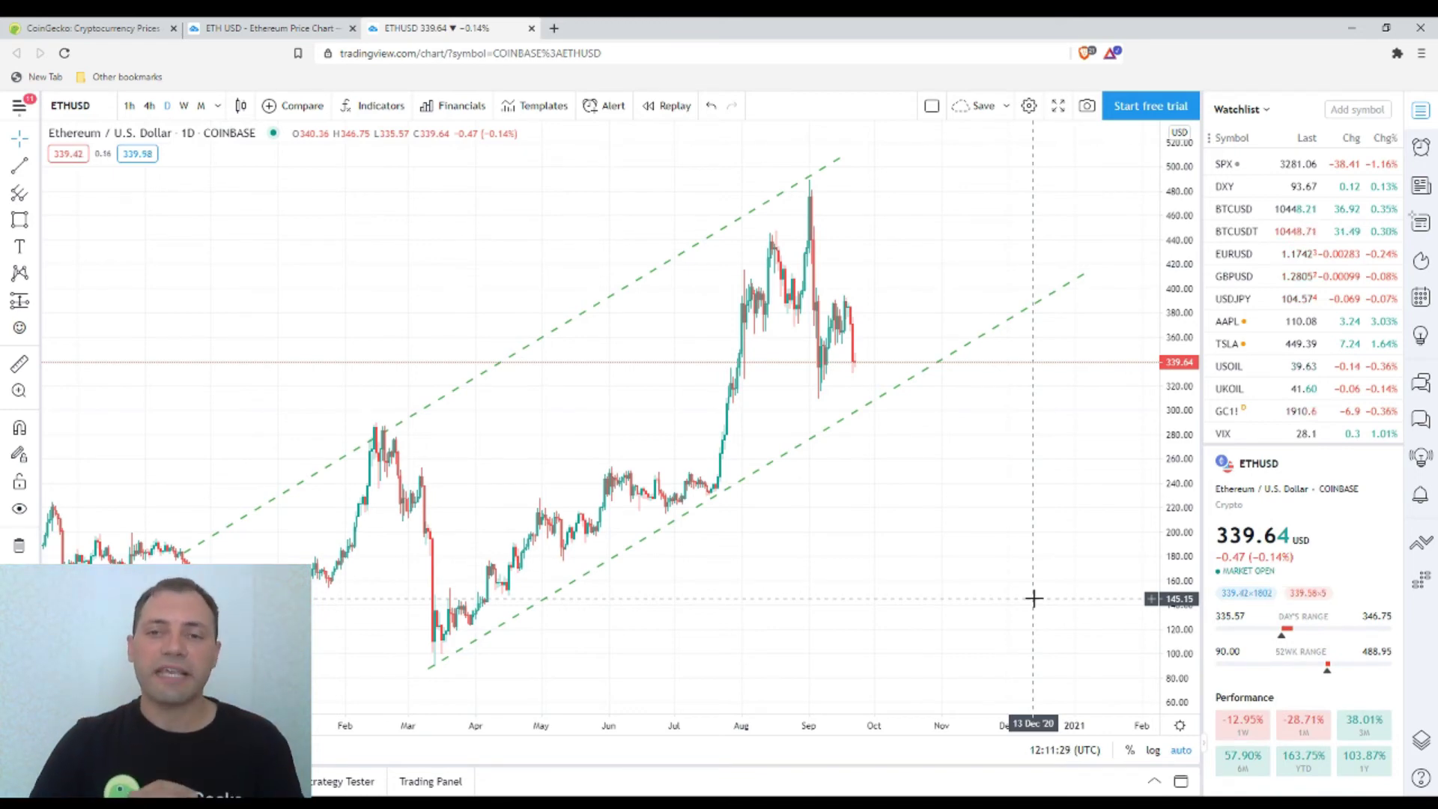
{"action": "scroll", "coordinate": [995, 587], "scroll_direction": "up", "scroll_amount": 3}
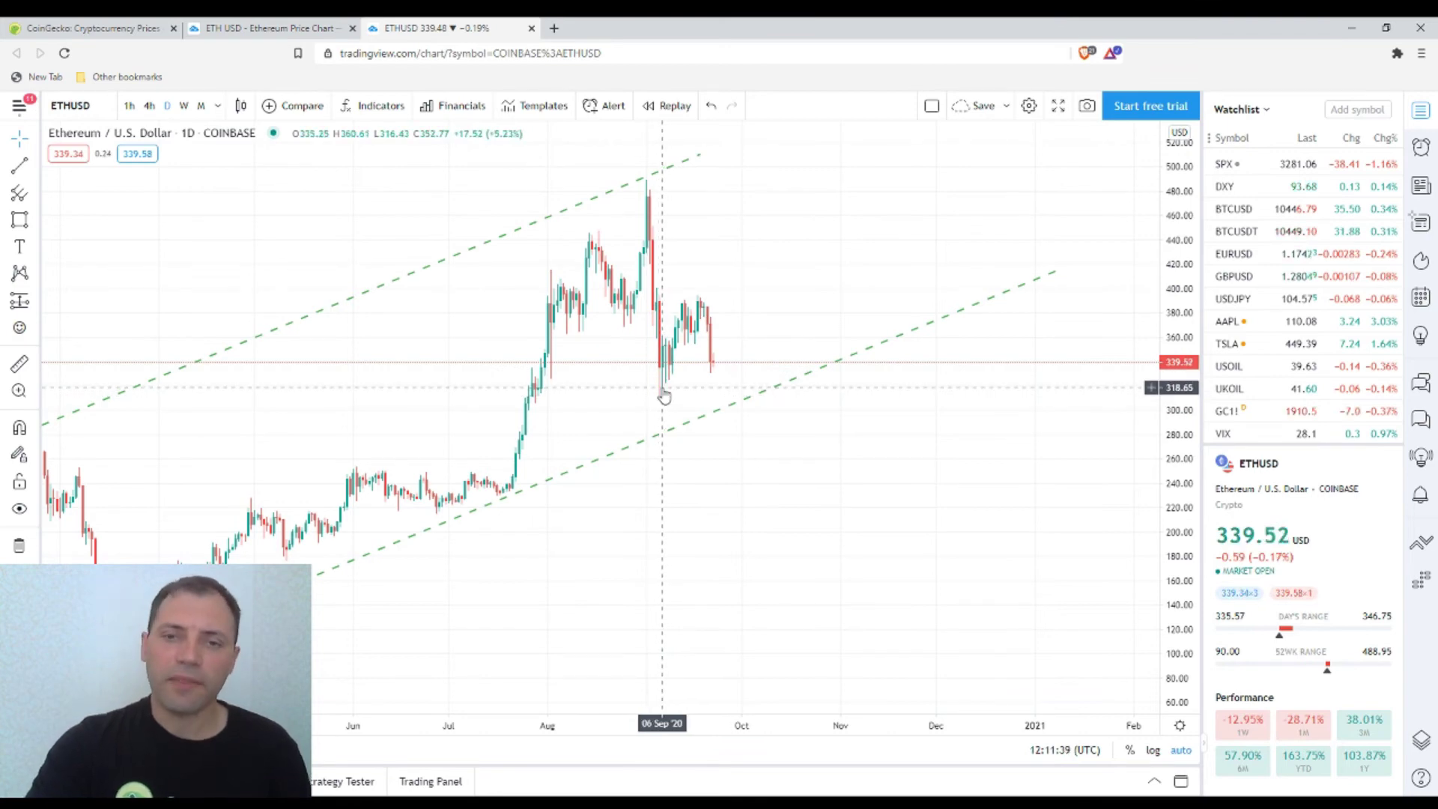
{"action": "scroll", "coordinate": [671, 439], "scroll_direction": "down", "scroll_amount": 3}
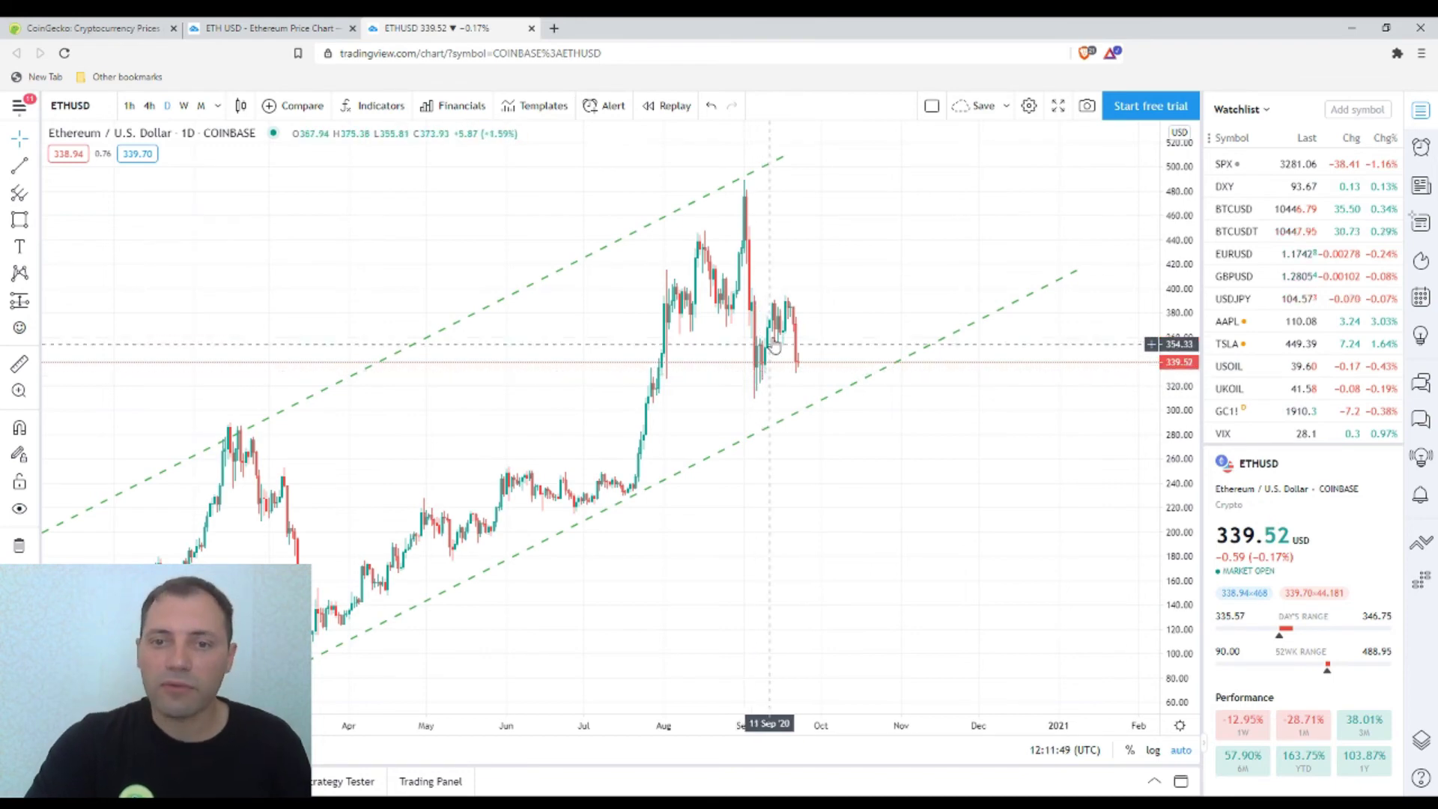
{"action": "scroll", "coordinate": [753, 419], "scroll_direction": "up", "scroll_amount": 3}
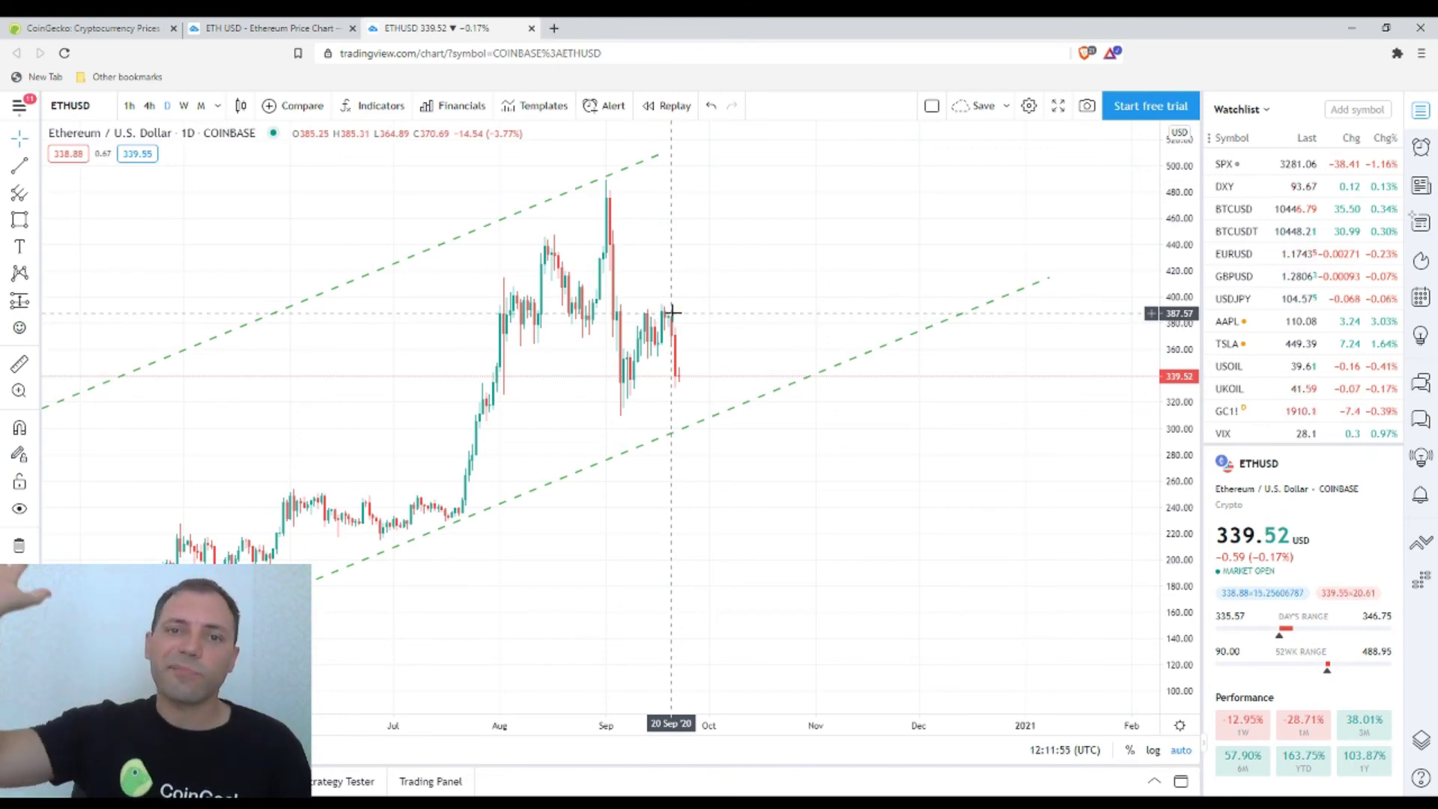
Draw a solid green line from the latest candles down to the channel support.
{"action": "key", "text": "alt+t"}
{"action": "left_click", "coordinate": [682, 346]}
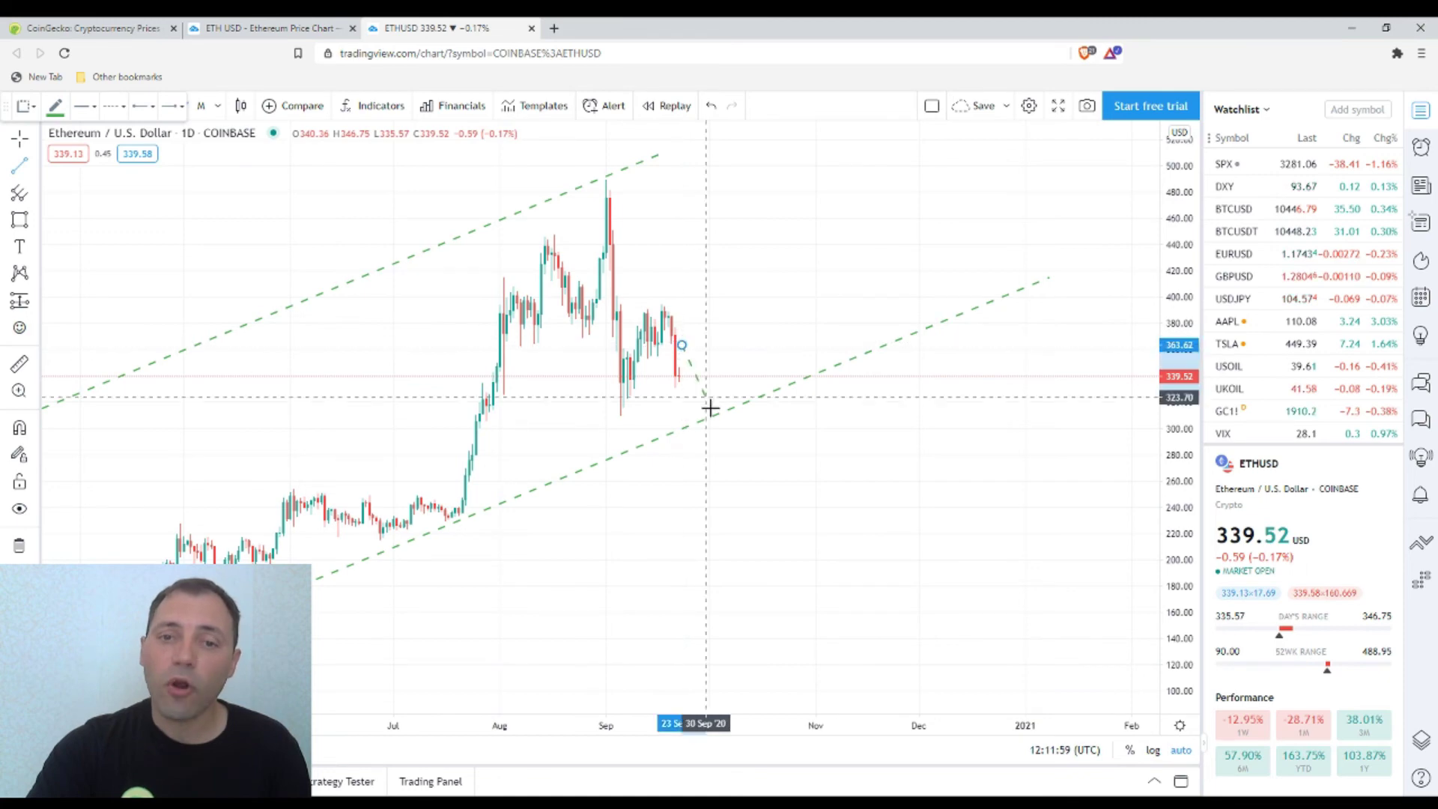
{"action": "left_click", "coordinate": [710, 410]}
{"action": "double_click", "coordinate": [700, 385]}
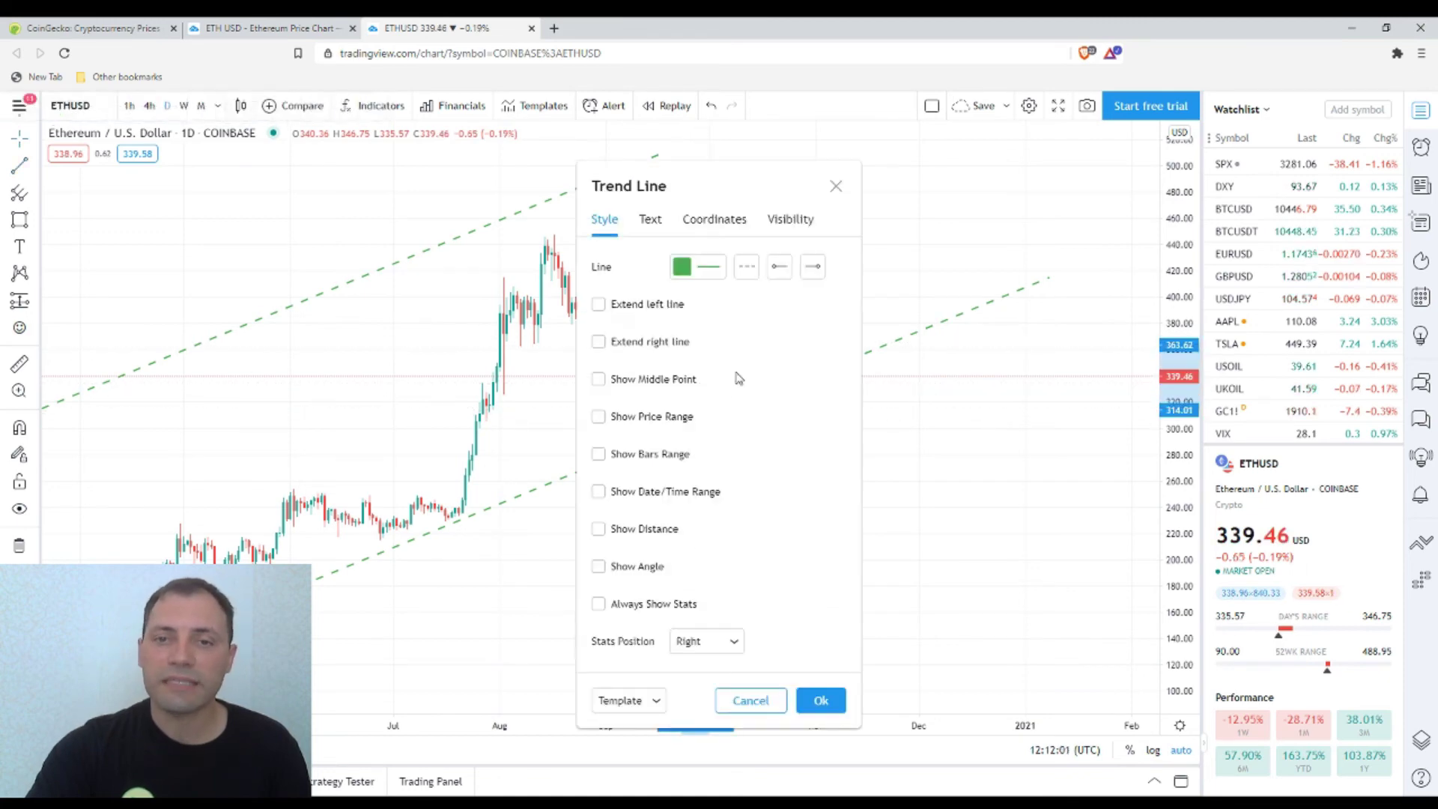
{"action": "left_click", "coordinate": [697, 267]}
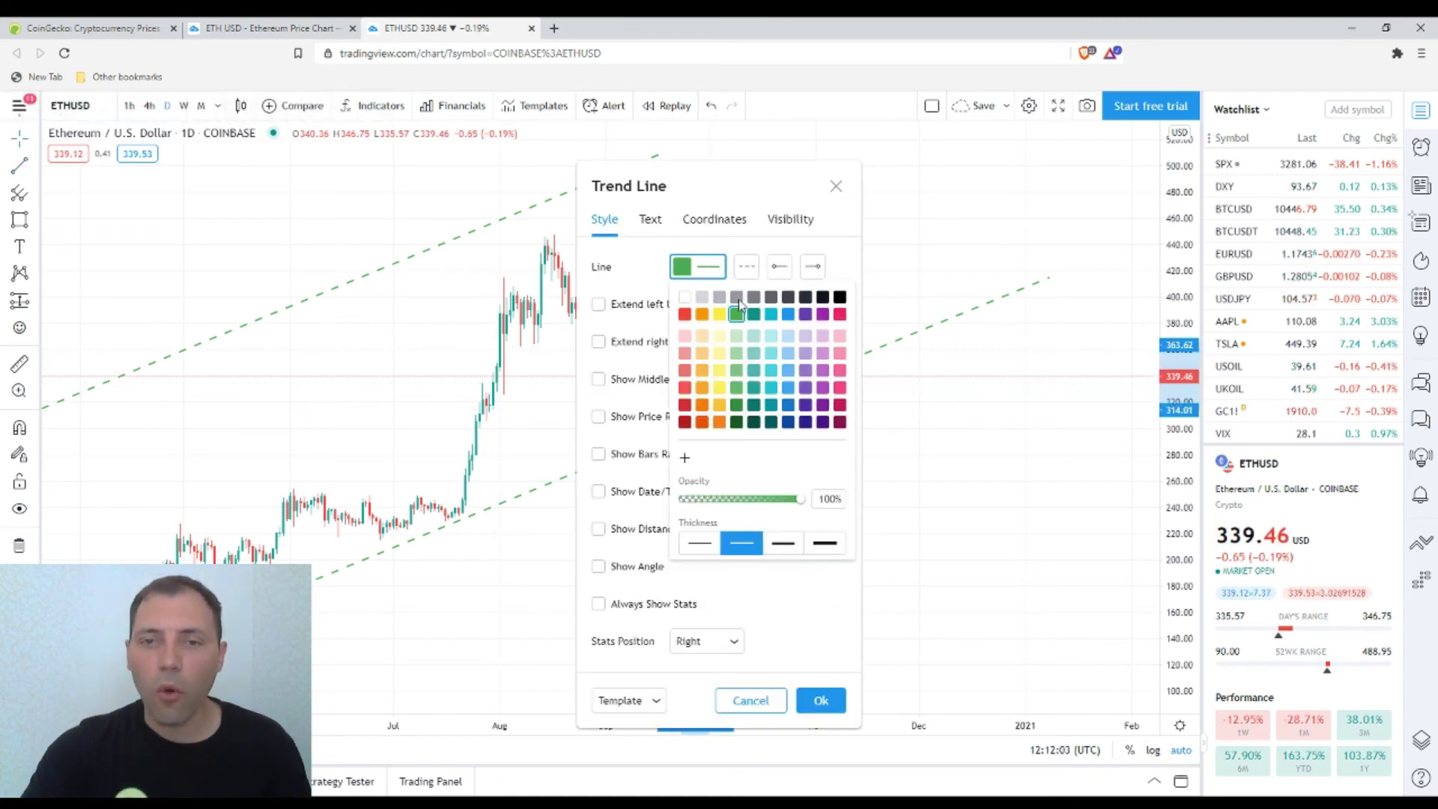
{"action": "left_click", "coordinate": [747, 266]}
{"action": "left_click", "coordinate": [779, 295]}
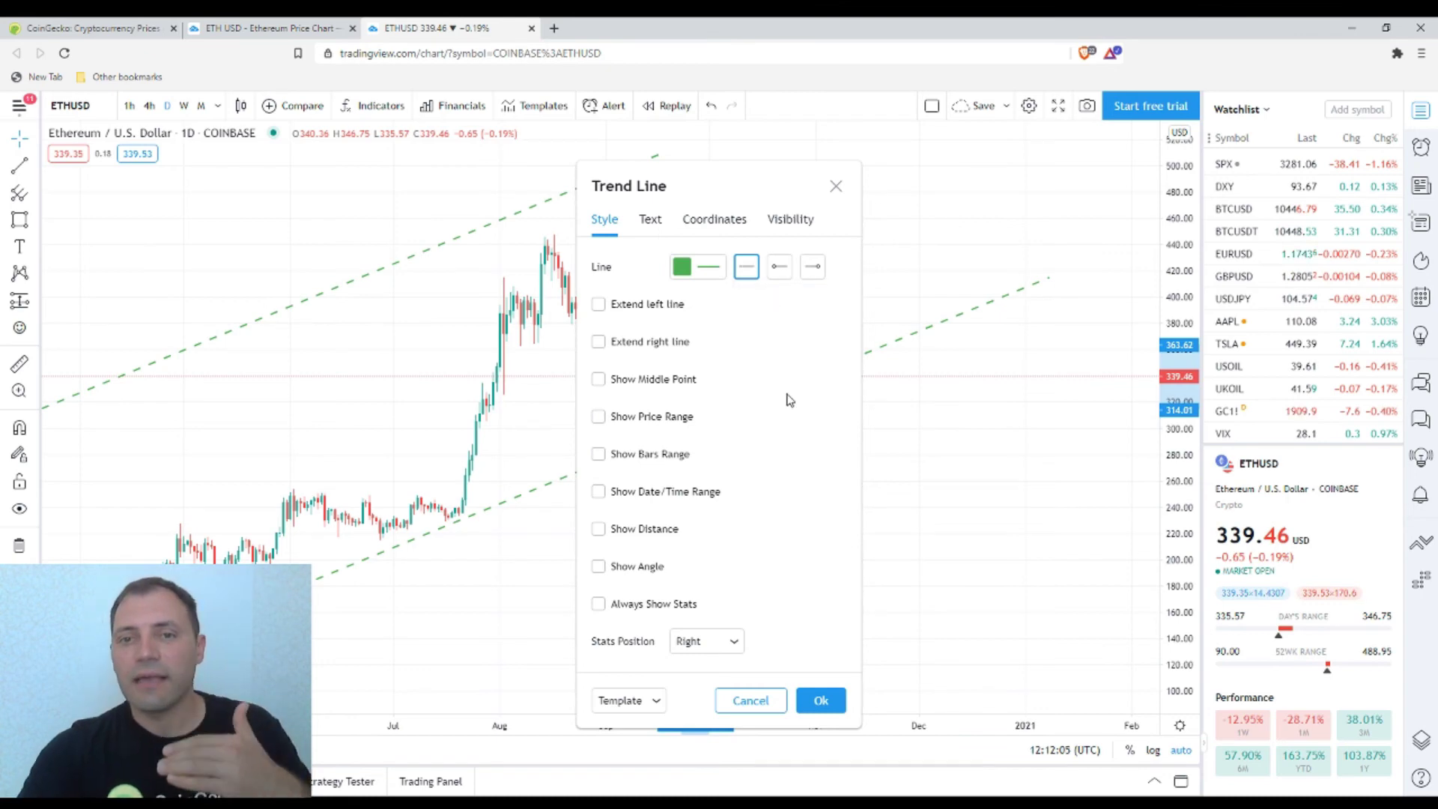
{"action": "left_click", "coordinate": [822, 704]}
{"action": "scroll", "coordinate": [787, 408], "scroll_direction": "down", "scroll_amount": 2}
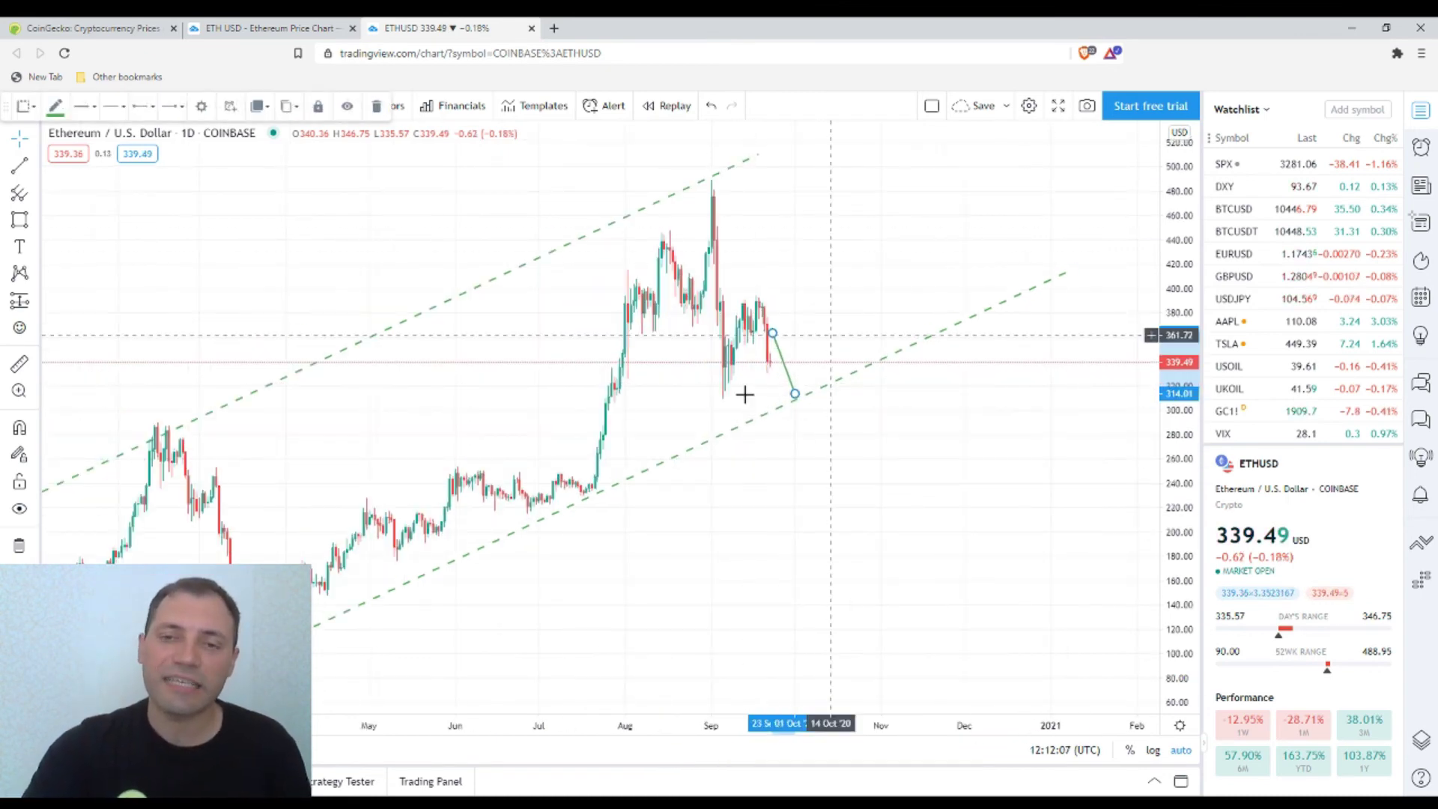
Draw a short upward bounce line from the channel support and open the lower channel line's settings.
{"action": "left_click", "coordinate": [21, 166]}
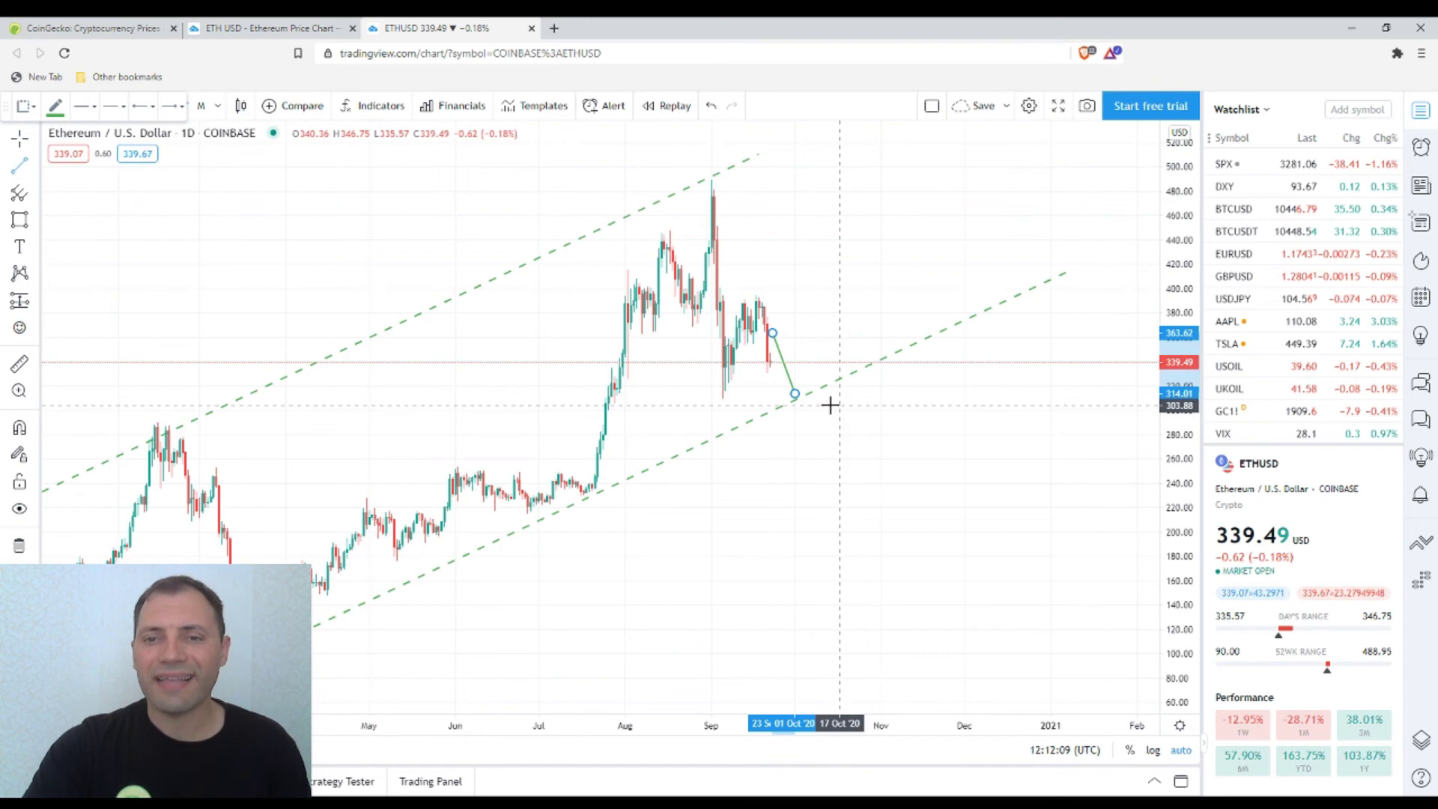
{"action": "left_click", "coordinate": [801, 390]}
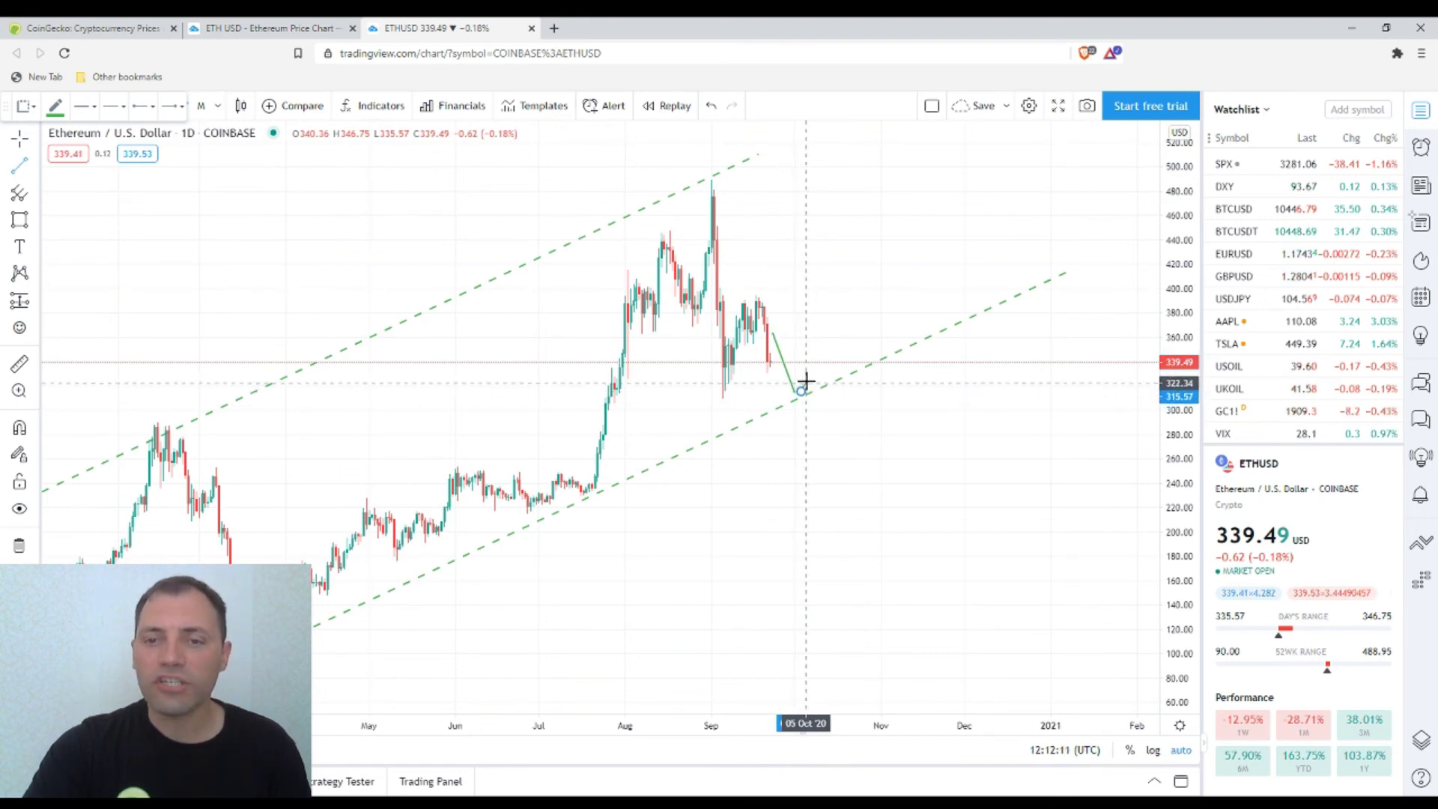
{"action": "left_click", "coordinate": [817, 365]}
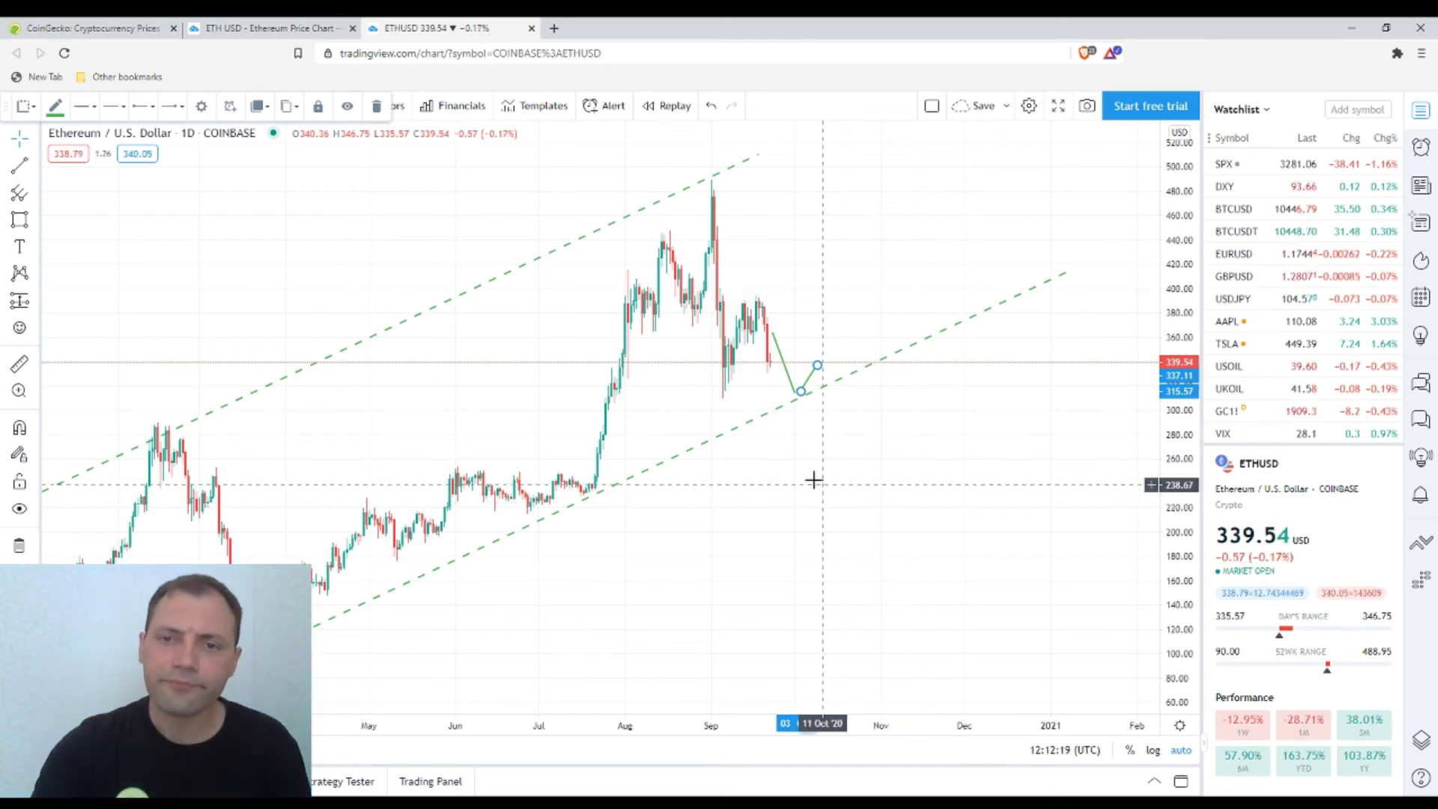
{"action": "left_click", "coordinate": [772, 418]}
{"action": "double_click", "coordinate": [772, 418]}
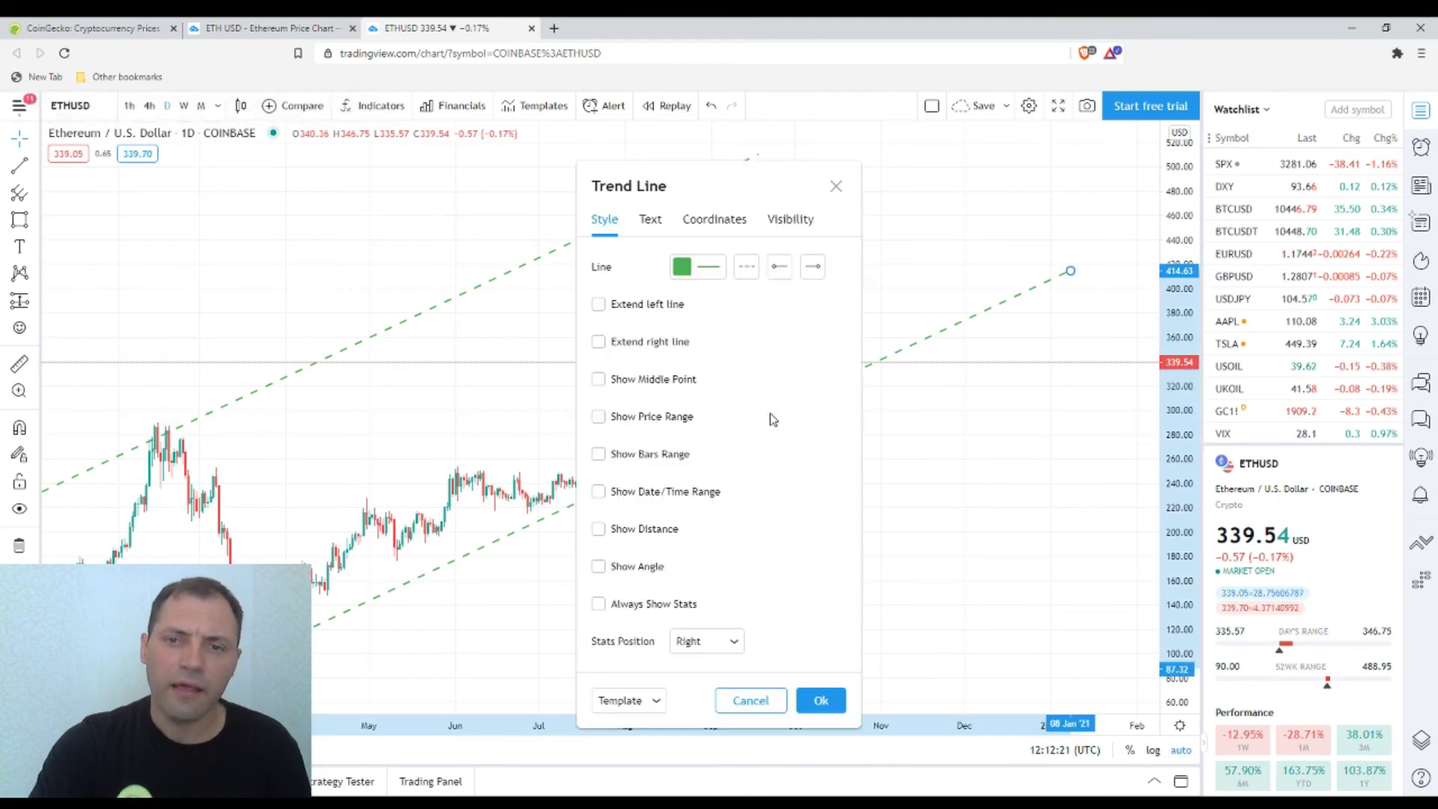
Close the lower channel line's settings unchanged and finish the bounce segment near 315.
{"action": "key", "text": "Escape"}
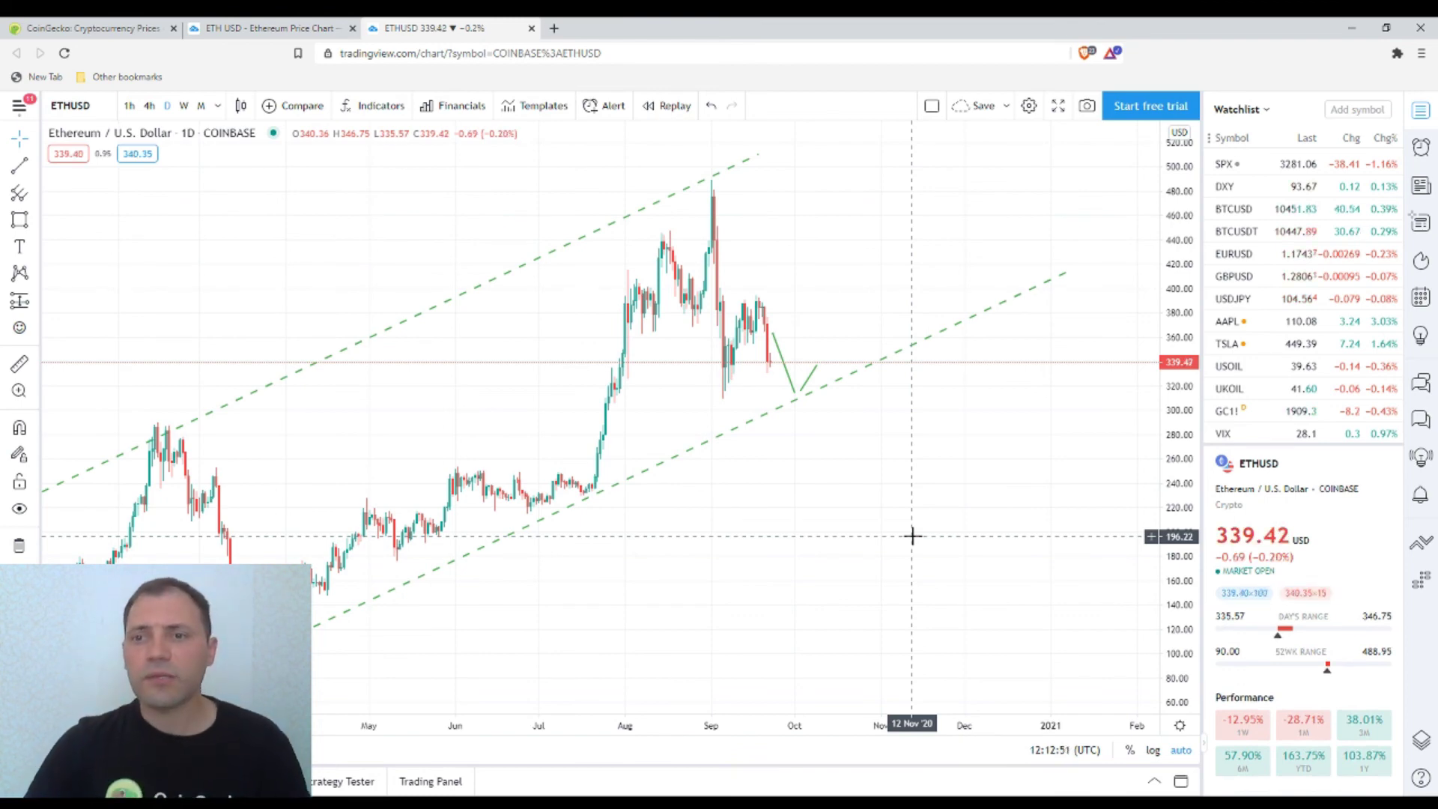
{"action": "scroll", "coordinate": [912, 536], "scroll_direction": "down", "scroll_amount": 4}
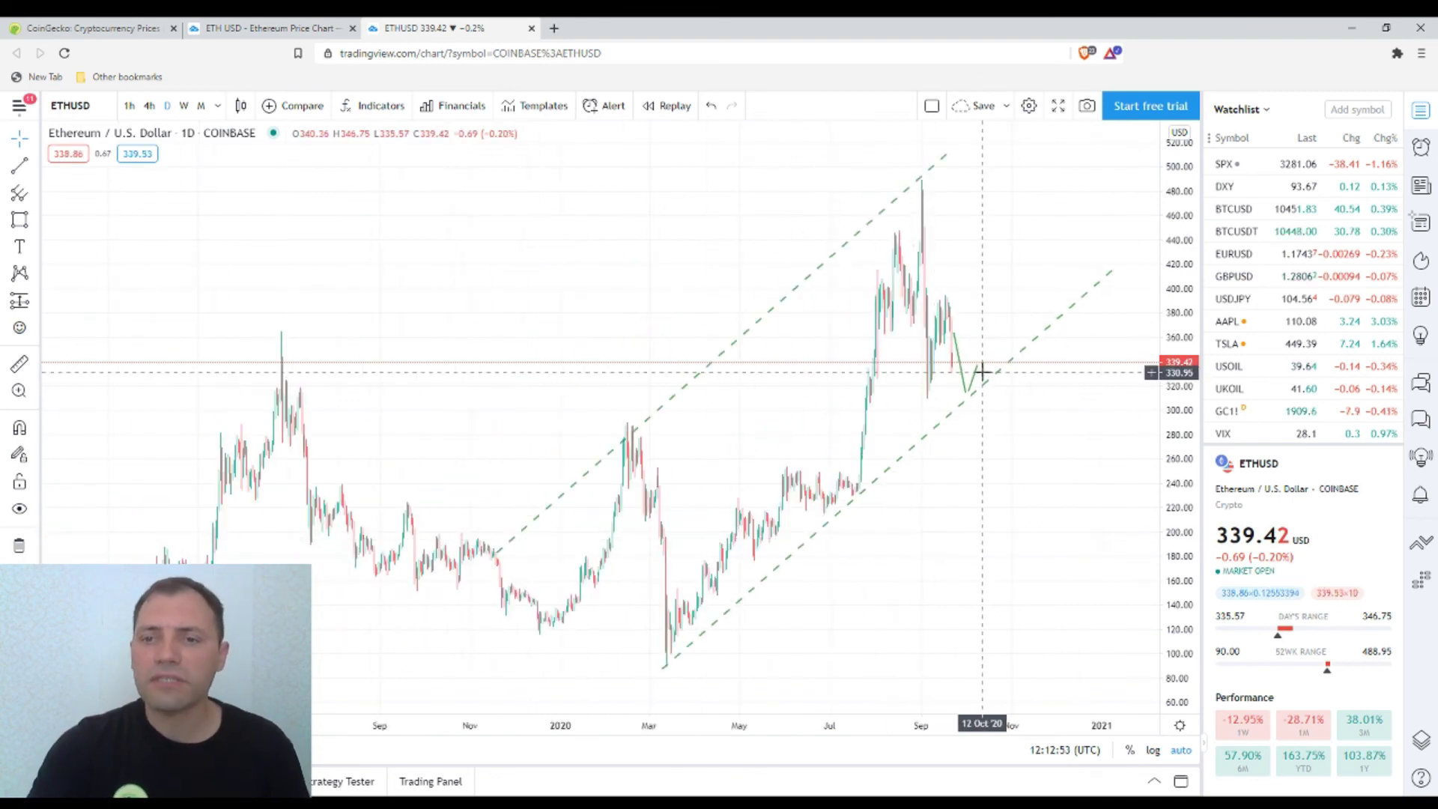
{"action": "scroll", "coordinate": [974, 378], "scroll_direction": "up", "scroll_amount": 4}
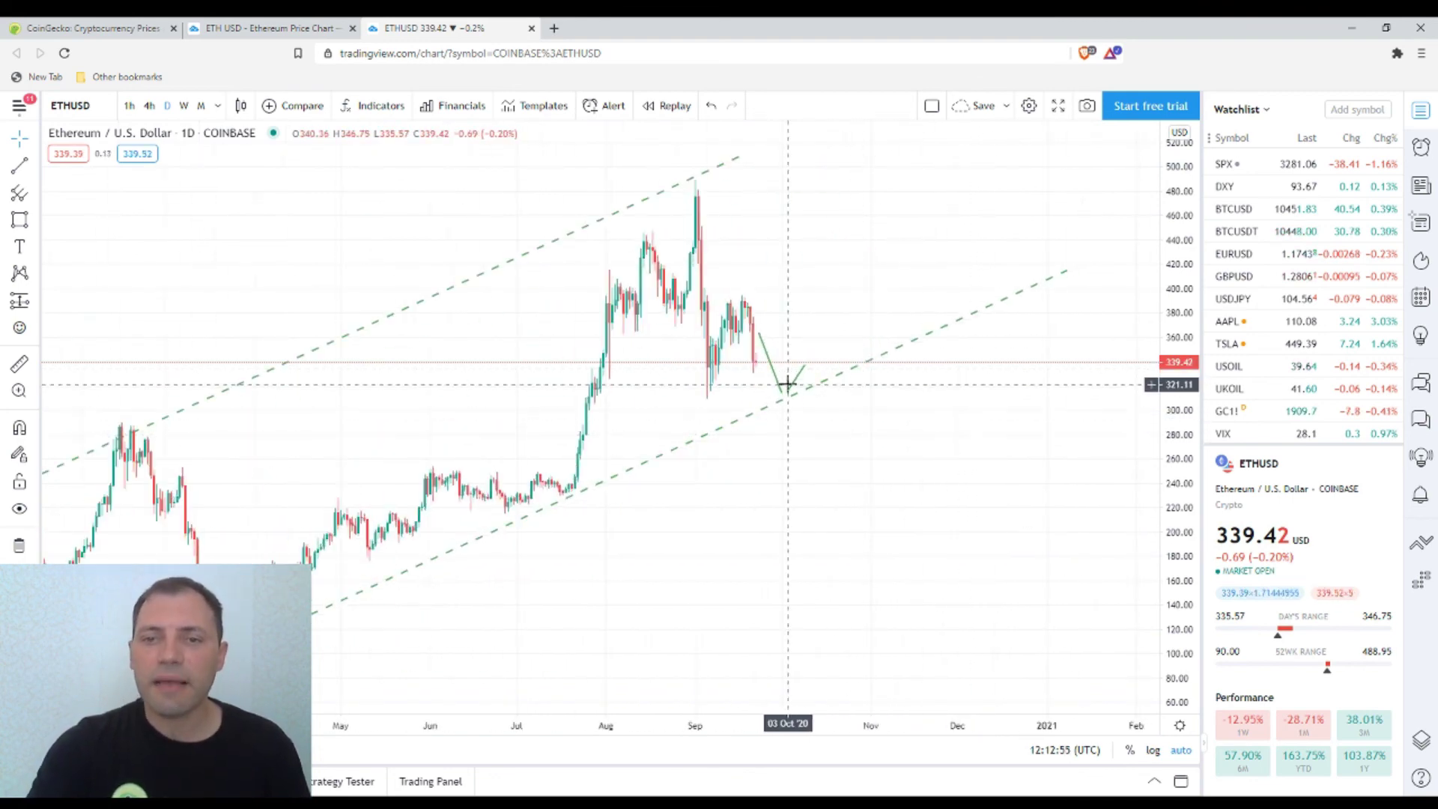
{"action": "double_click", "coordinate": [805, 366]}
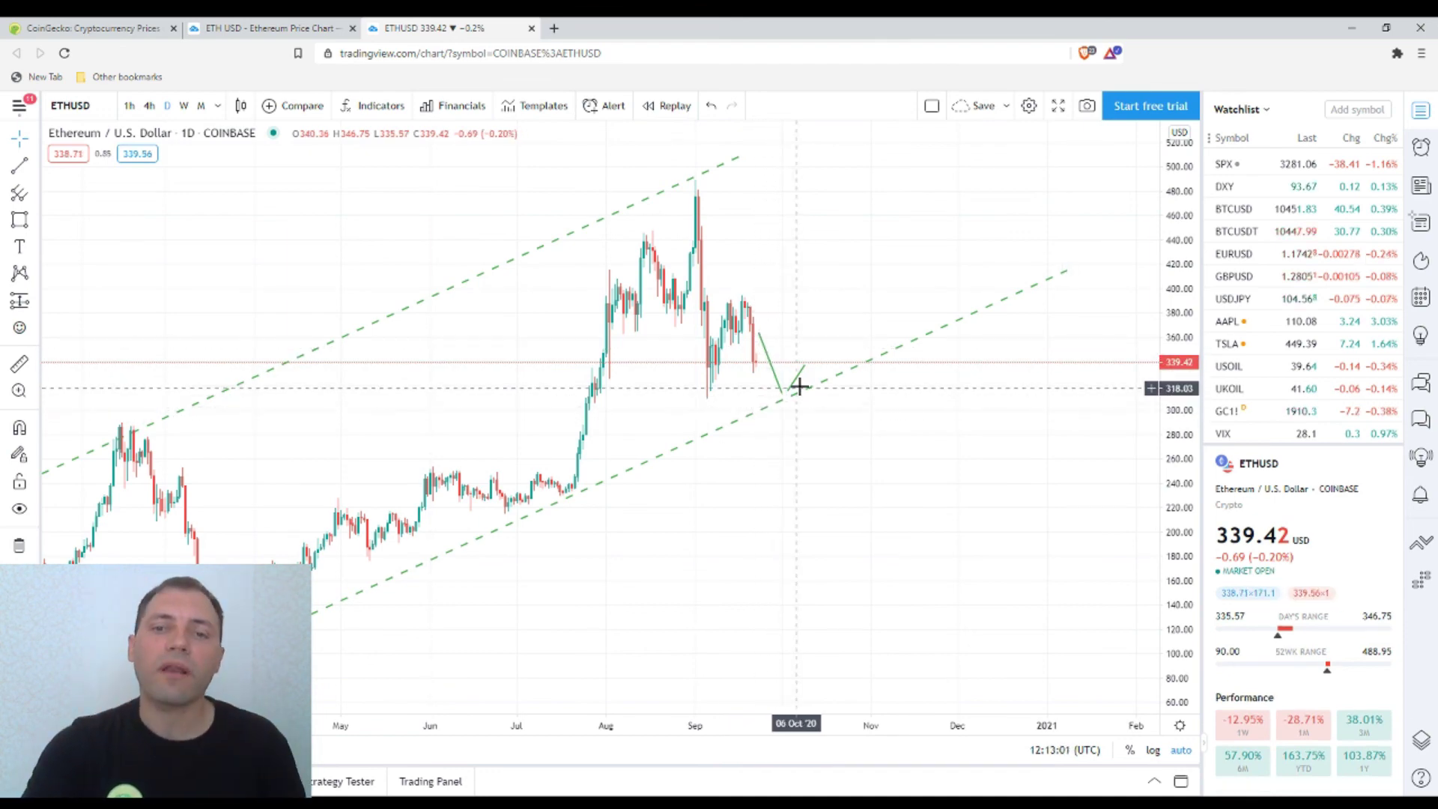
Drag the green path's end point down below the lower channel line, then zoom out.
{"action": "left_click_drag", "start_coordinate": [805, 372], "coordinate": [810, 441]}
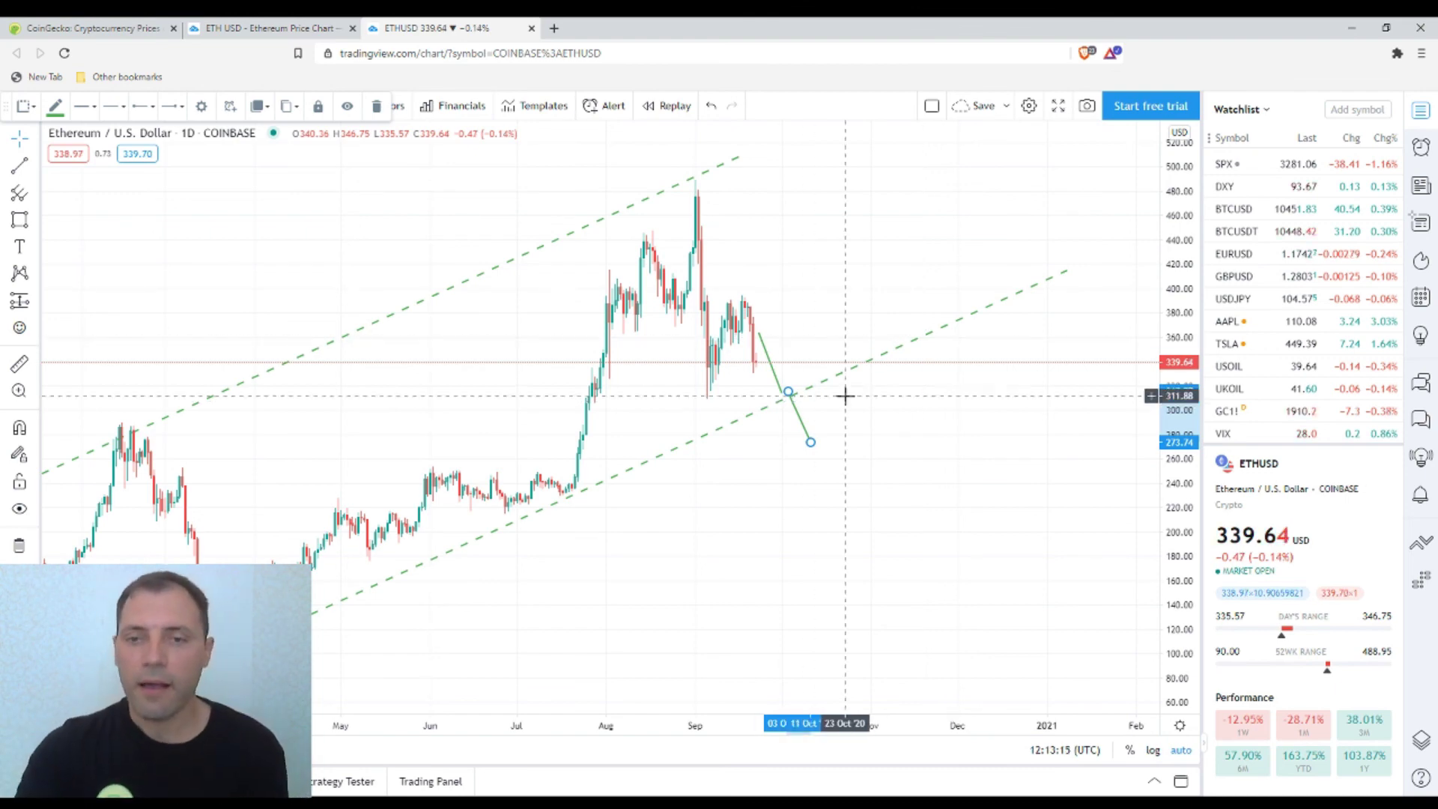
{"action": "scroll", "coordinate": [944, 445], "scroll_direction": "down", "scroll_amount": 3}
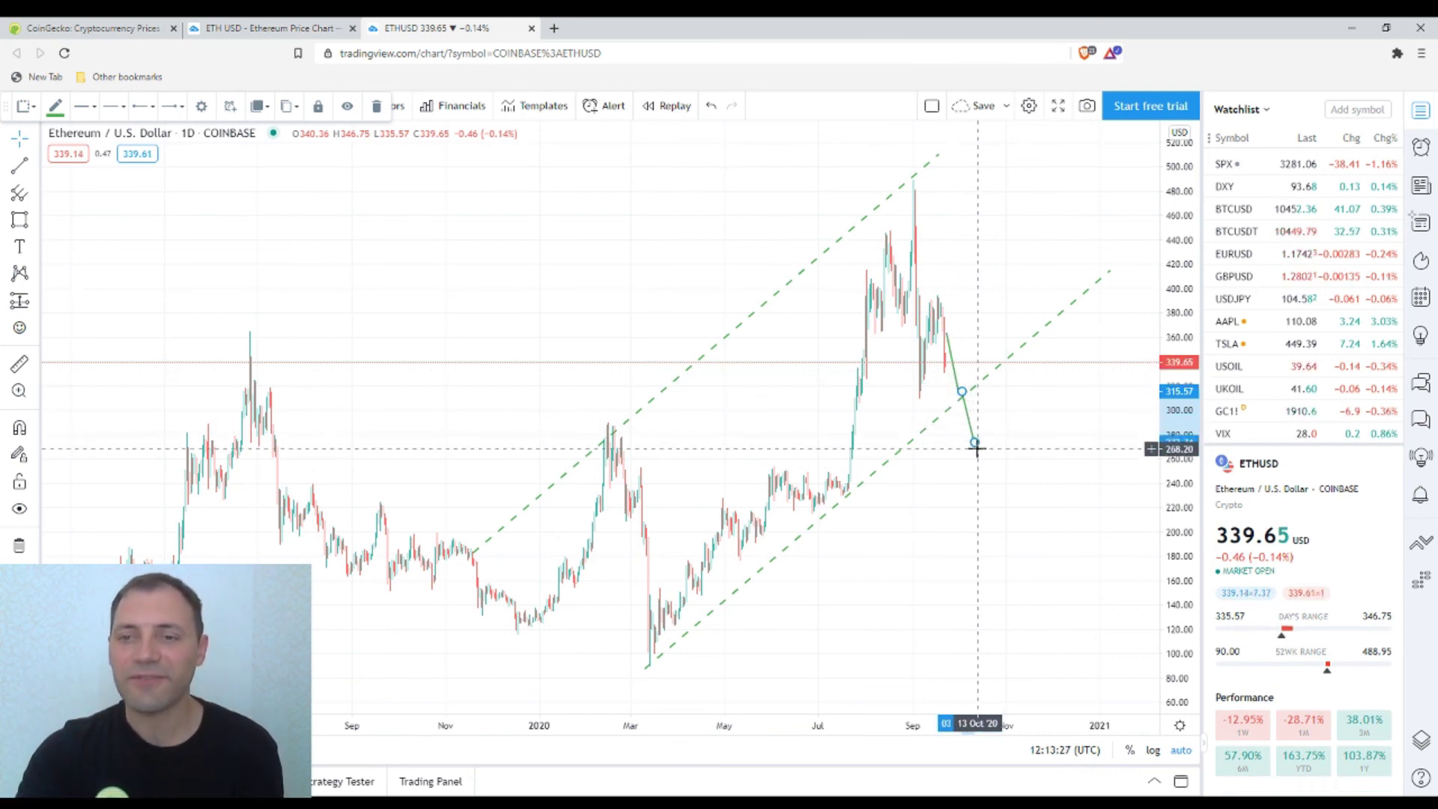
{"action": "left_click", "coordinate": [981, 376]}
{"action": "left_click", "coordinate": [978, 439]}
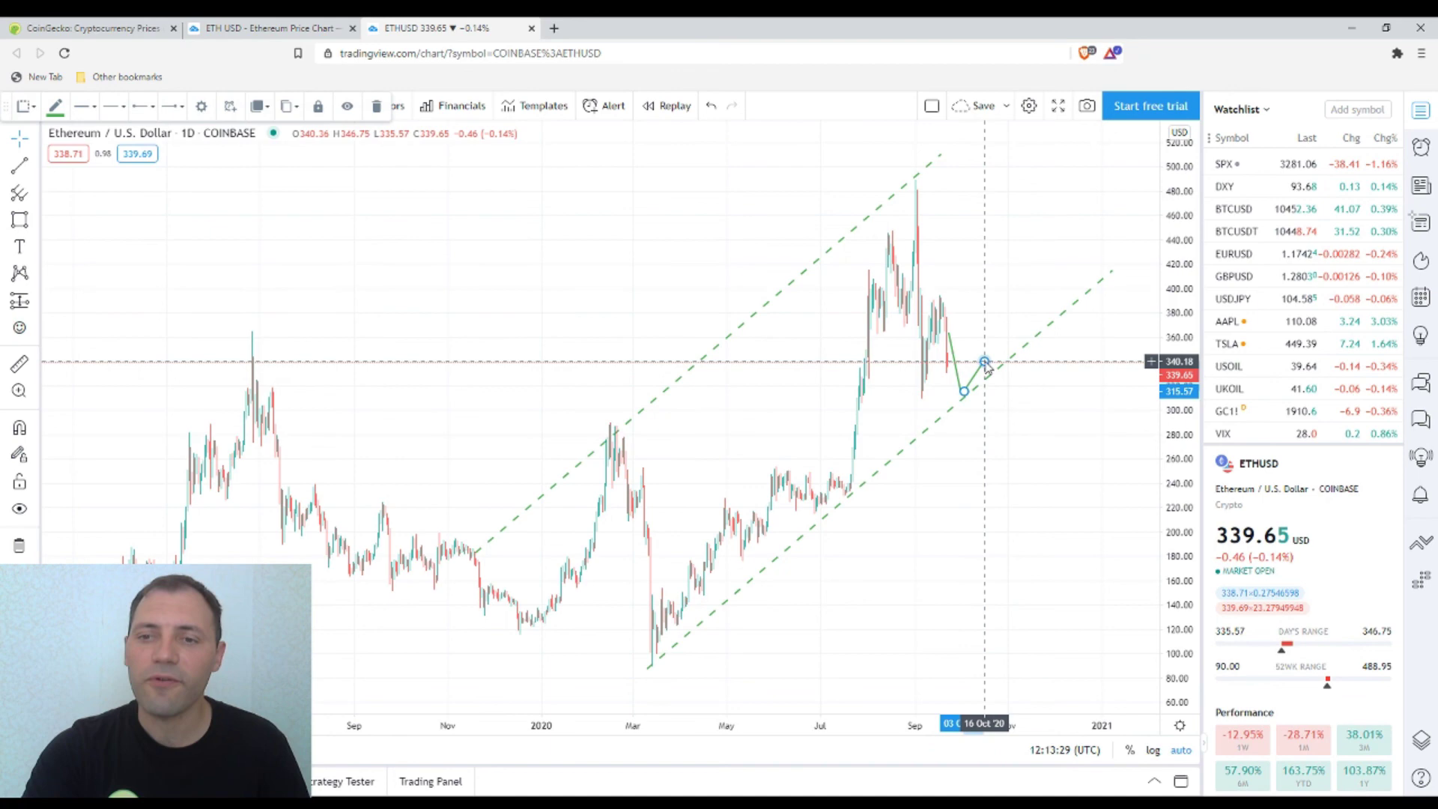
{"action": "scroll", "coordinate": [937, 492], "scroll_direction": "down", "scroll_amount": 3}
{"action": "scroll", "coordinate": [937, 491], "scroll_direction": "down", "scroll_amount": 3}
{"action": "left_click", "coordinate": [1056, 344]}
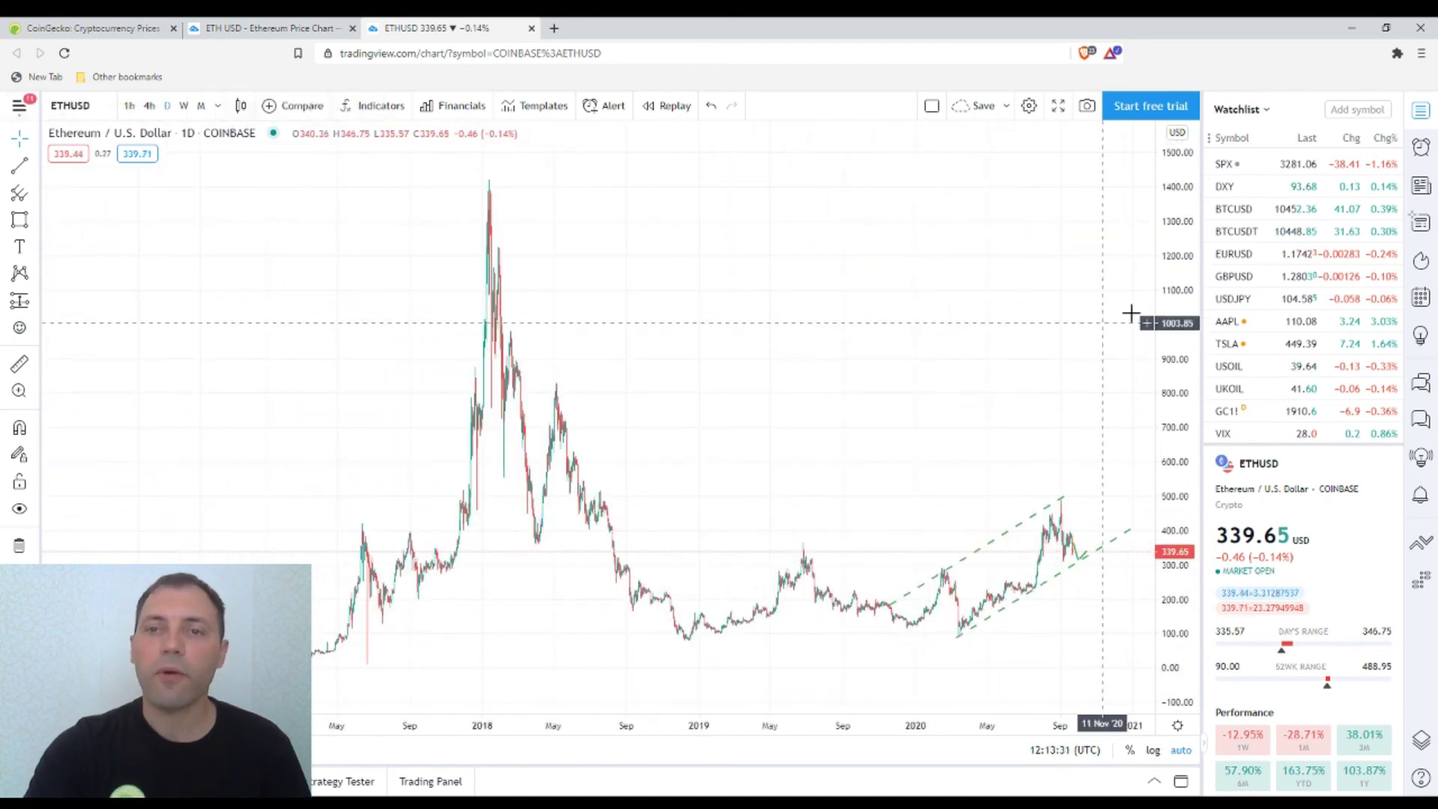